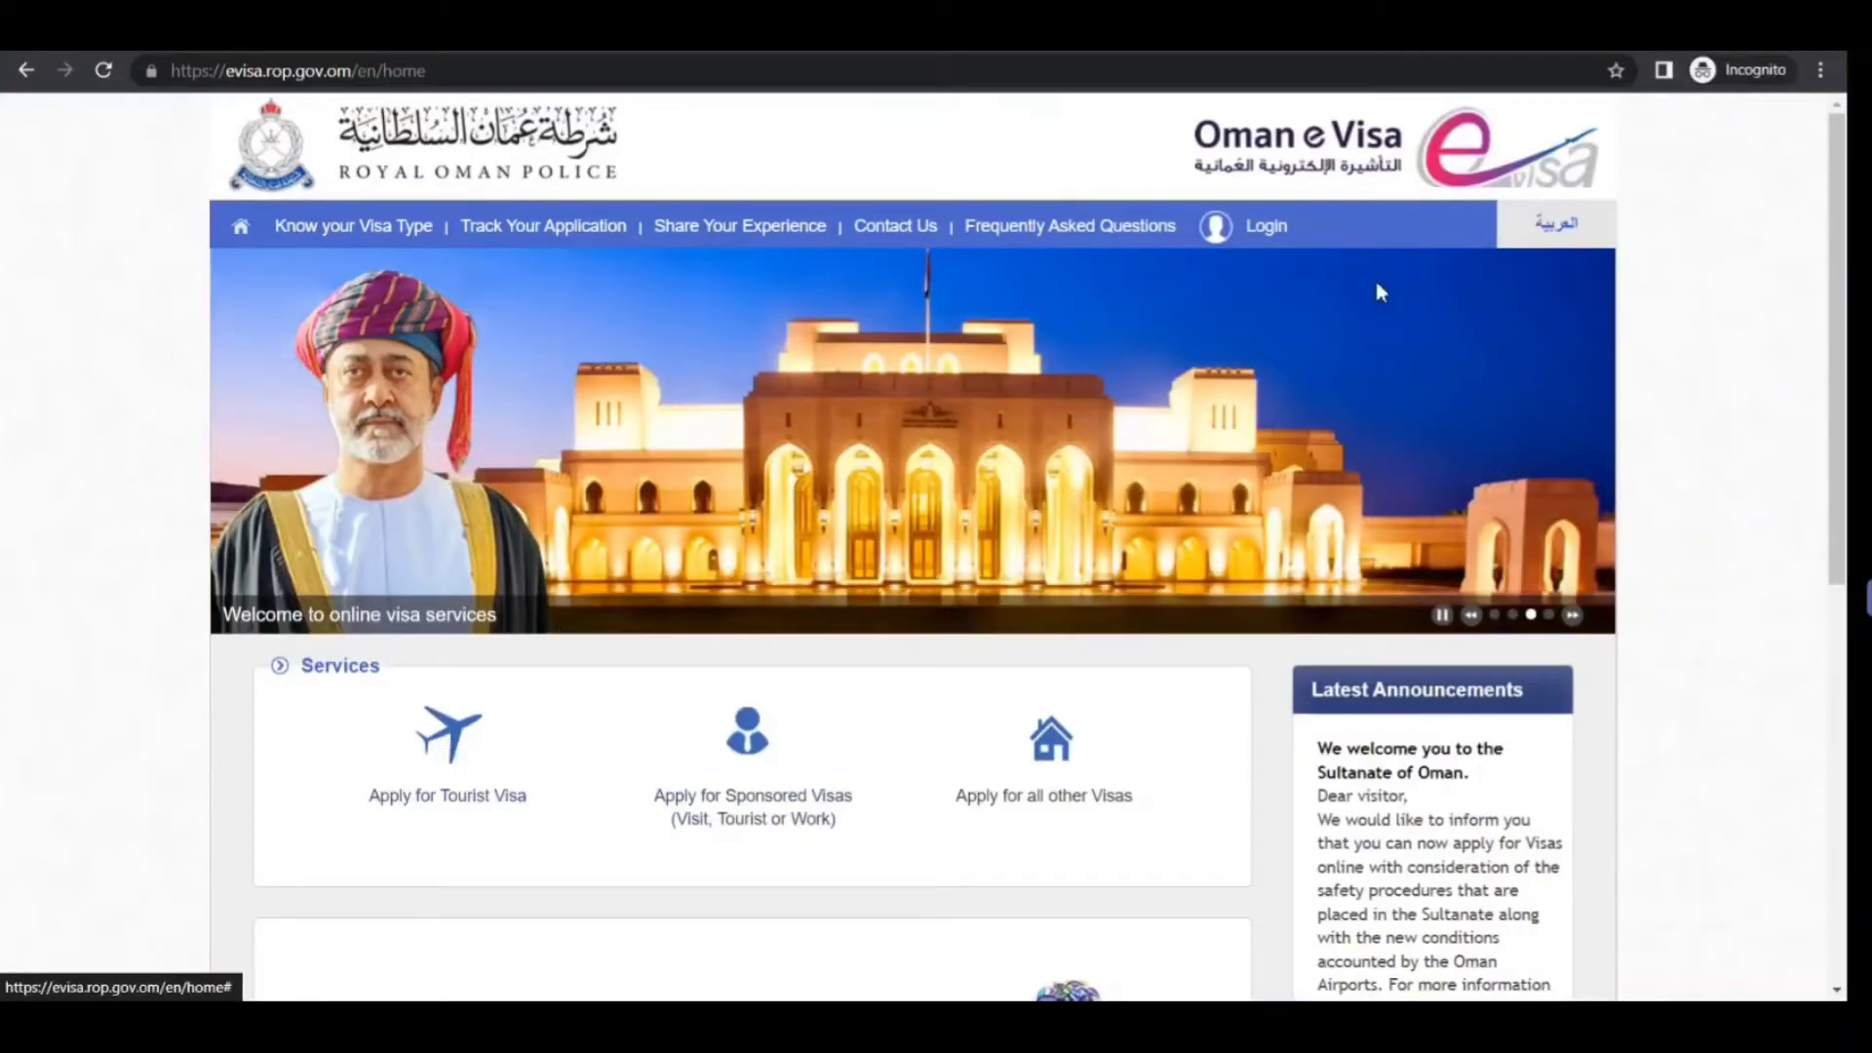
# Open the visa types overview and list the visit unsponsored visa types
pyautogui.moveTo(1286, 237)
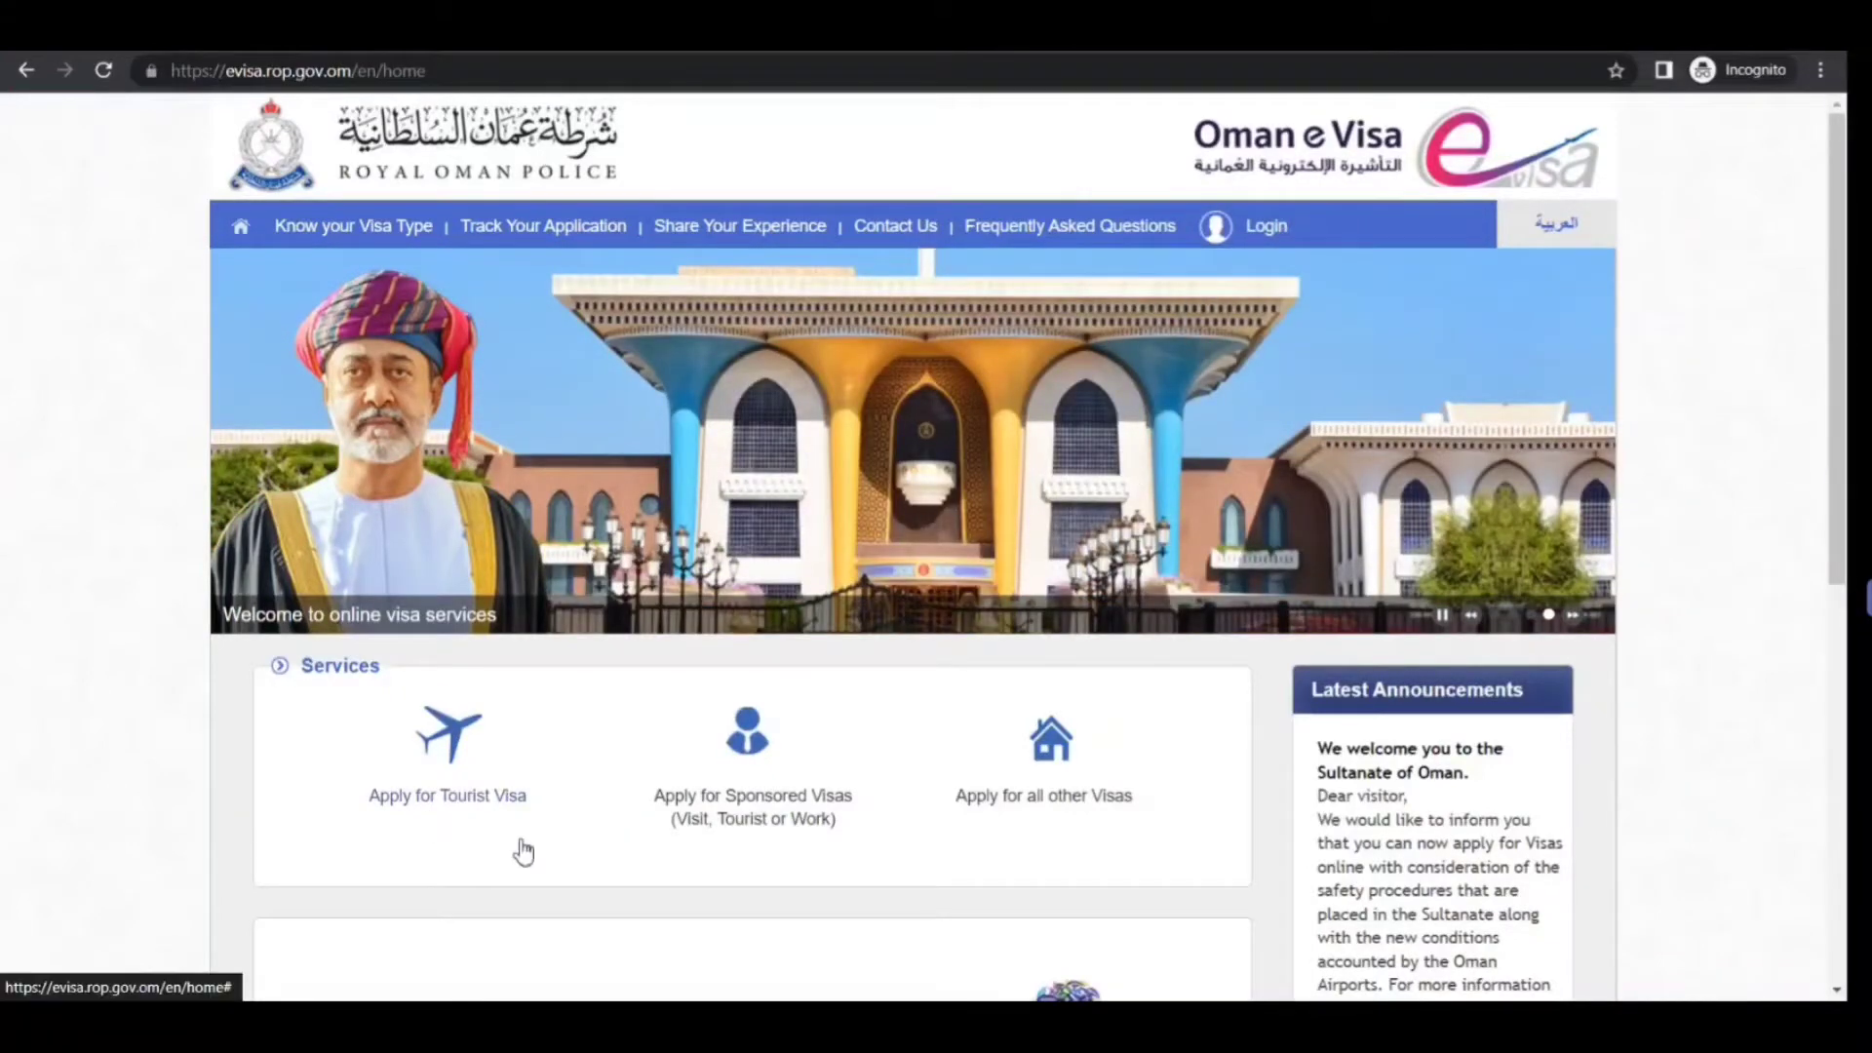
pyautogui.click(334, 230)
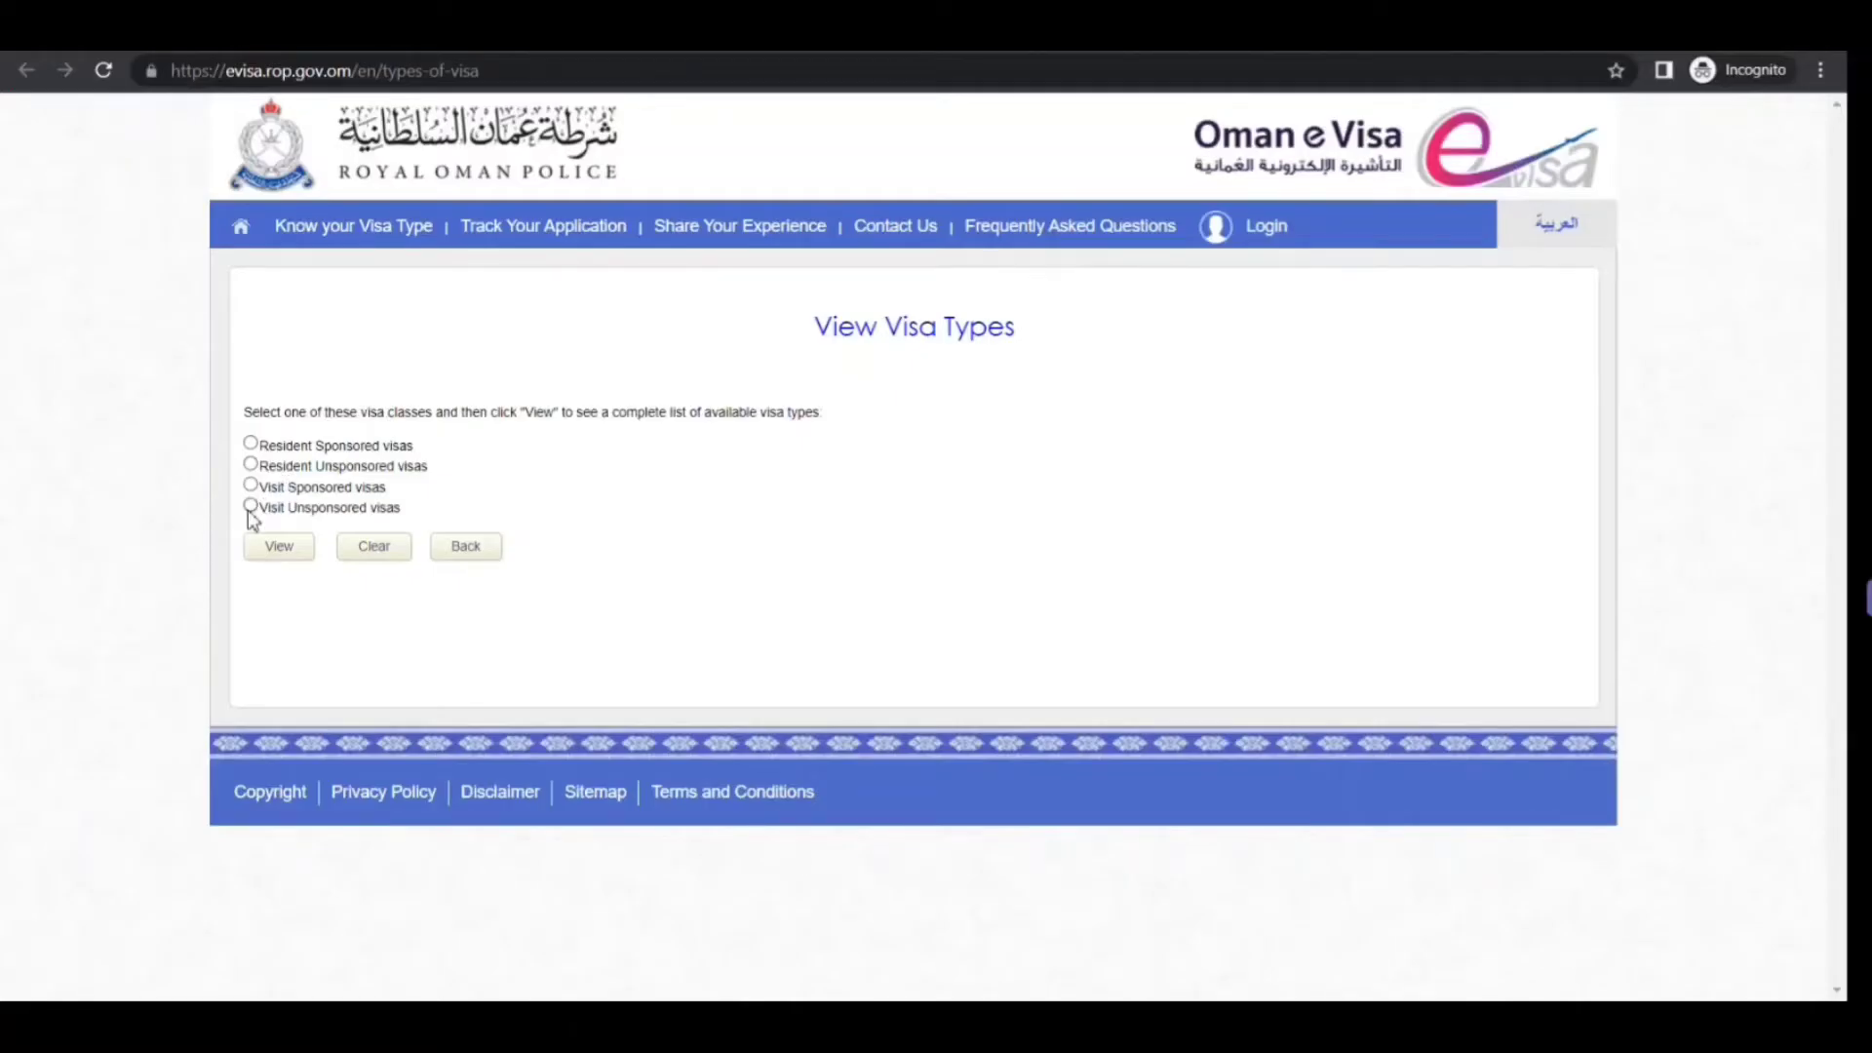
pyautogui.click(250, 506)
pyautogui.click(282, 548)
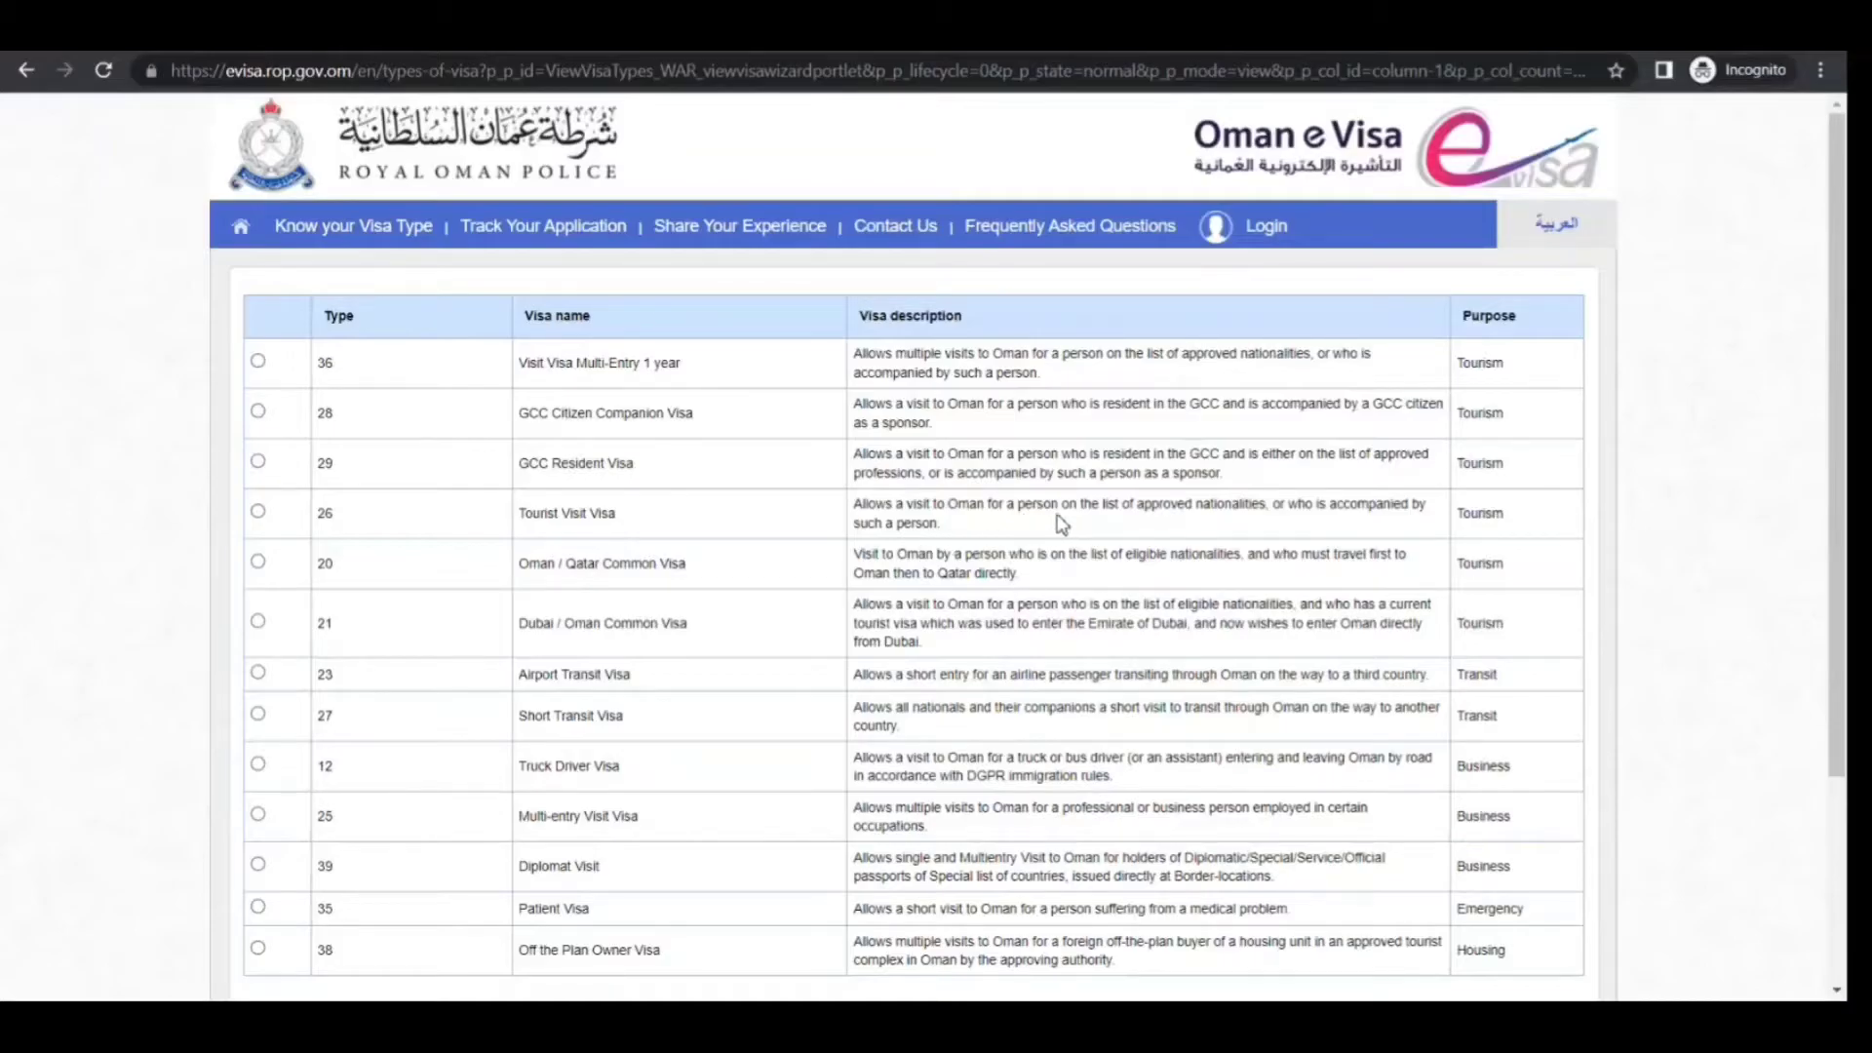
# Review the Tourist Visit Visa description, then start a tourist visa application
pyautogui.moveTo(938, 525); pyautogui.dragTo(903, 525)
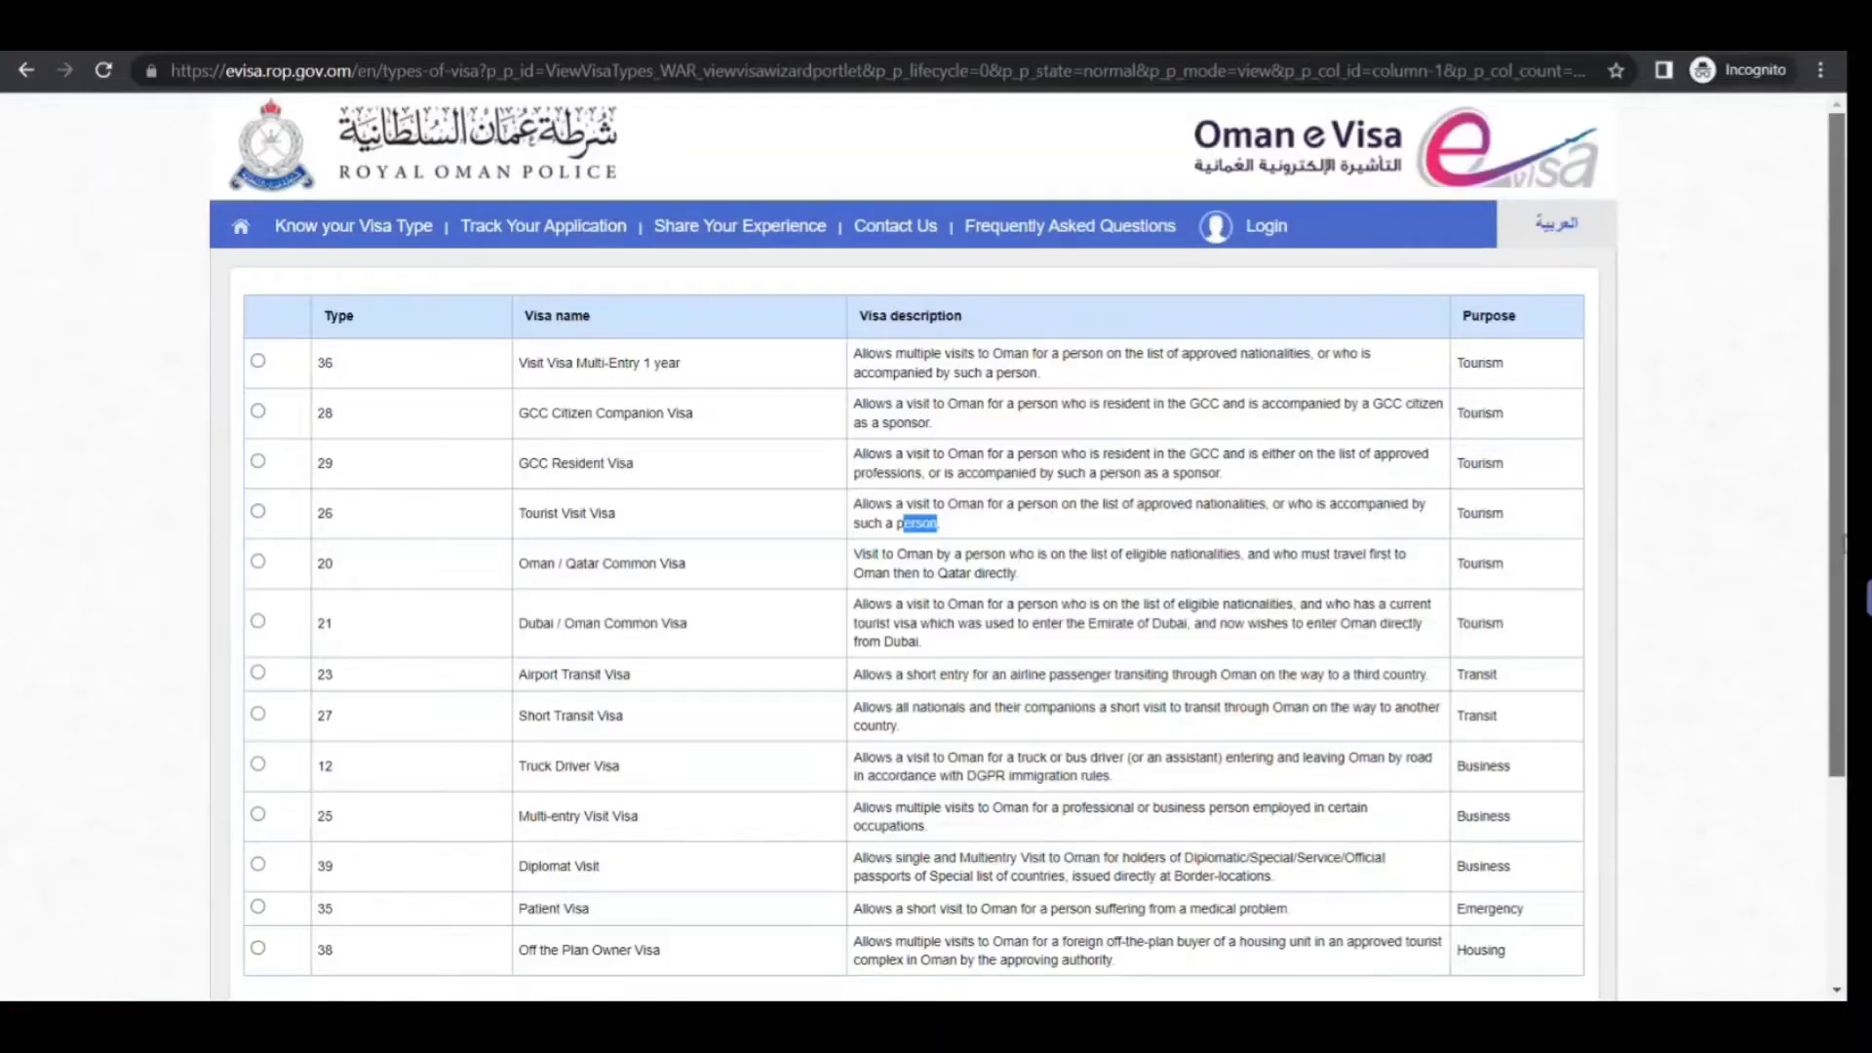
pyautogui.scroll(-2, 1028, 534)
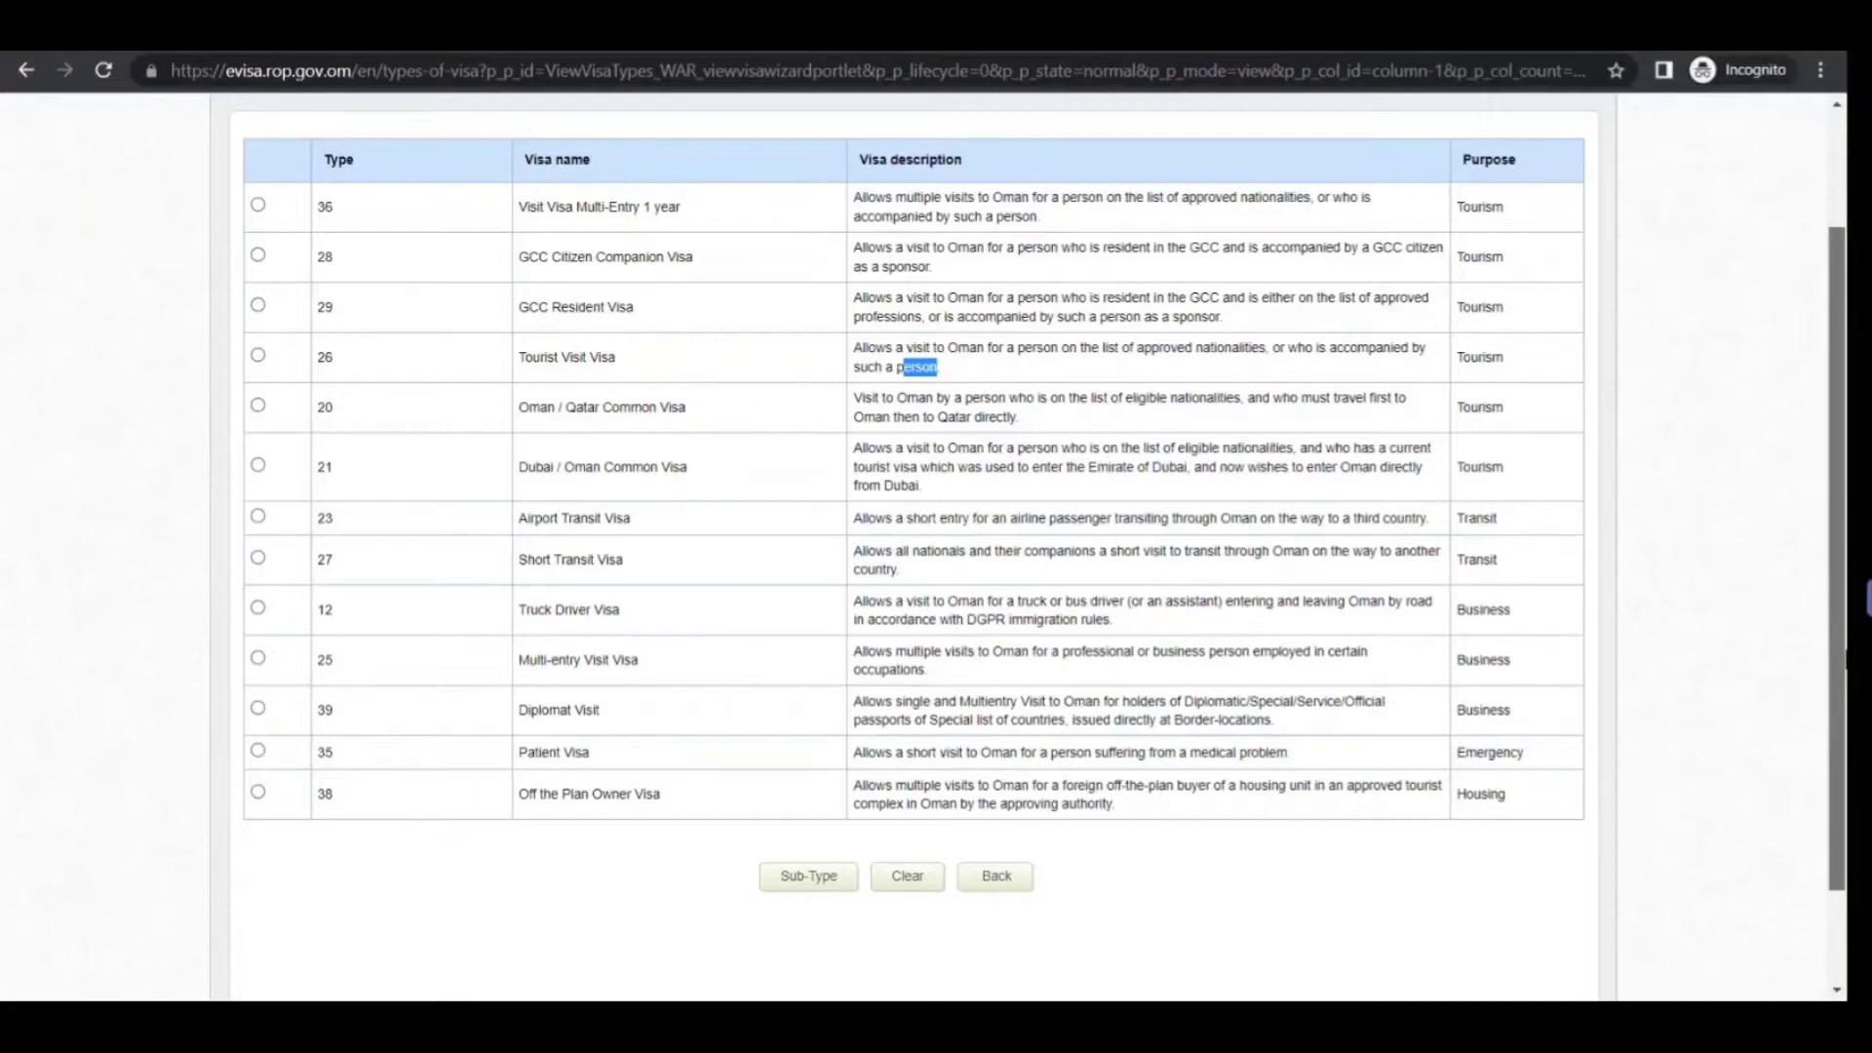
pyautogui.scroll(2, 1801, 303)
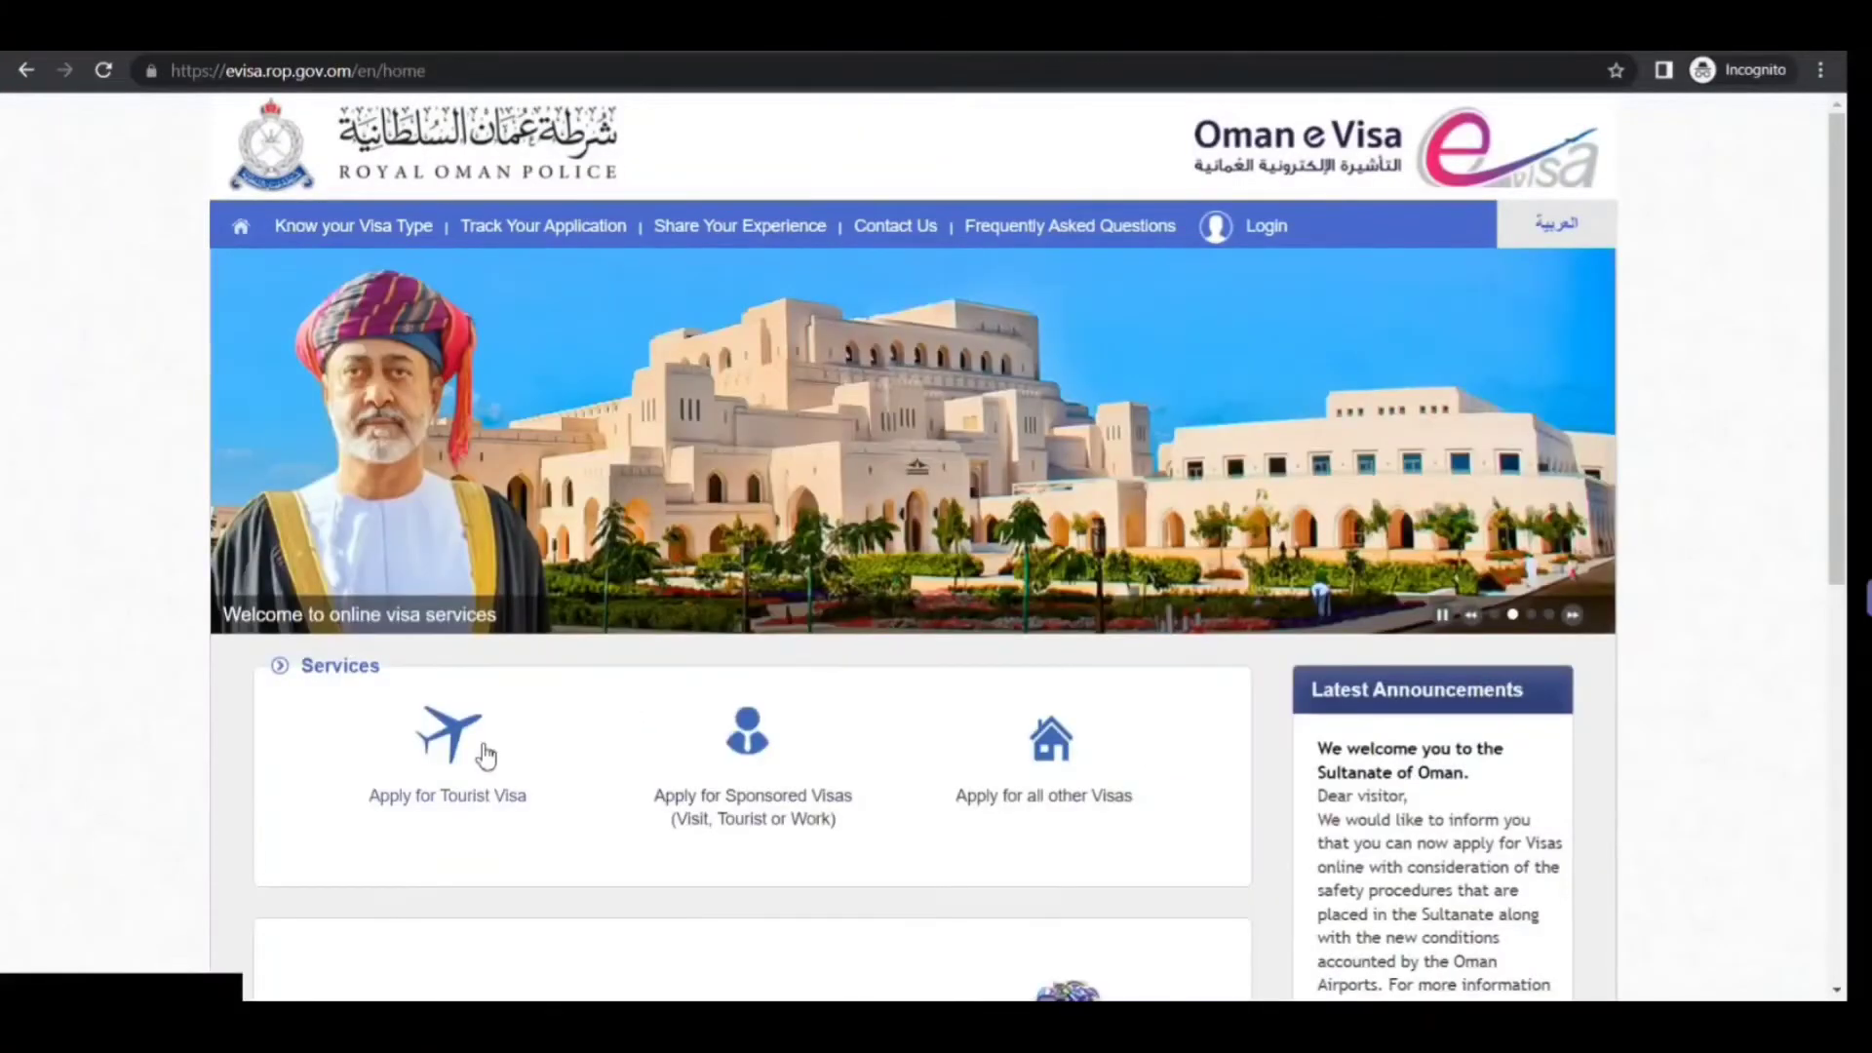
pyautogui.click(450, 741)
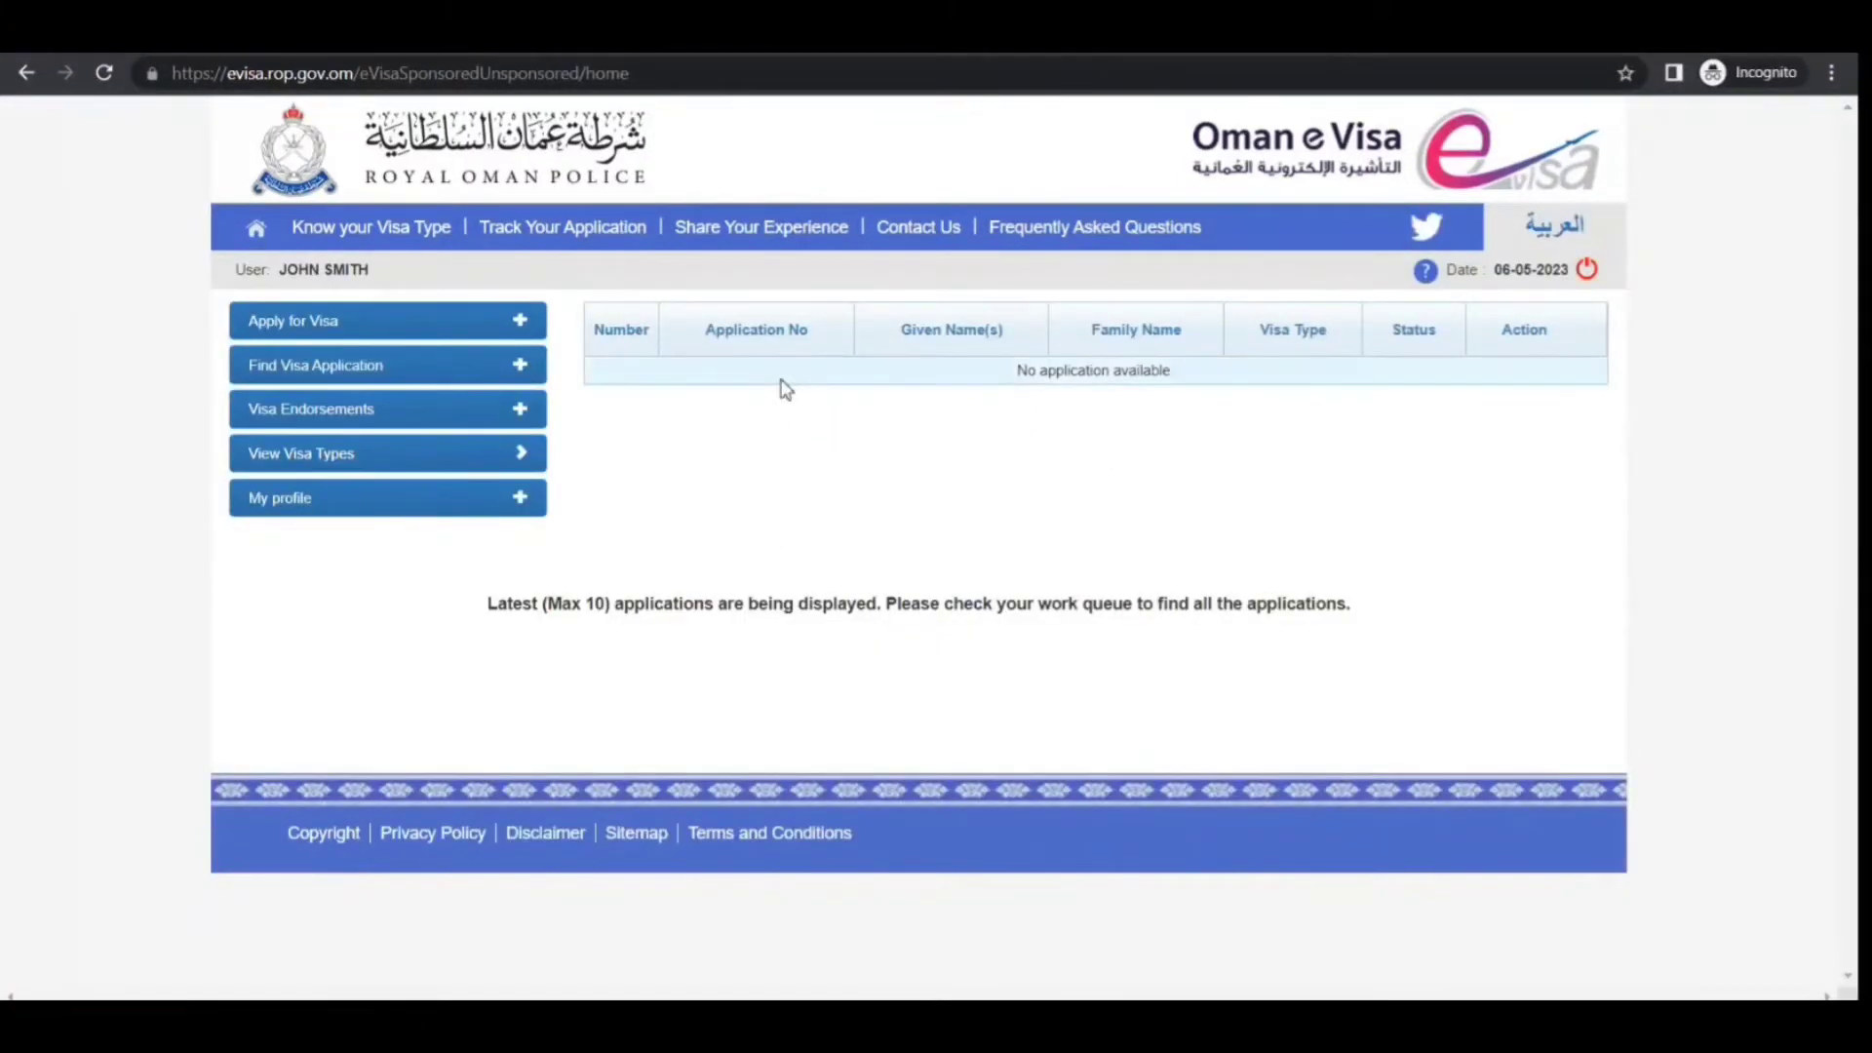
# Start an unsponsored visa check with nationality INDIA, not living in a GCC country, and submit
pyautogui.click(520, 322)
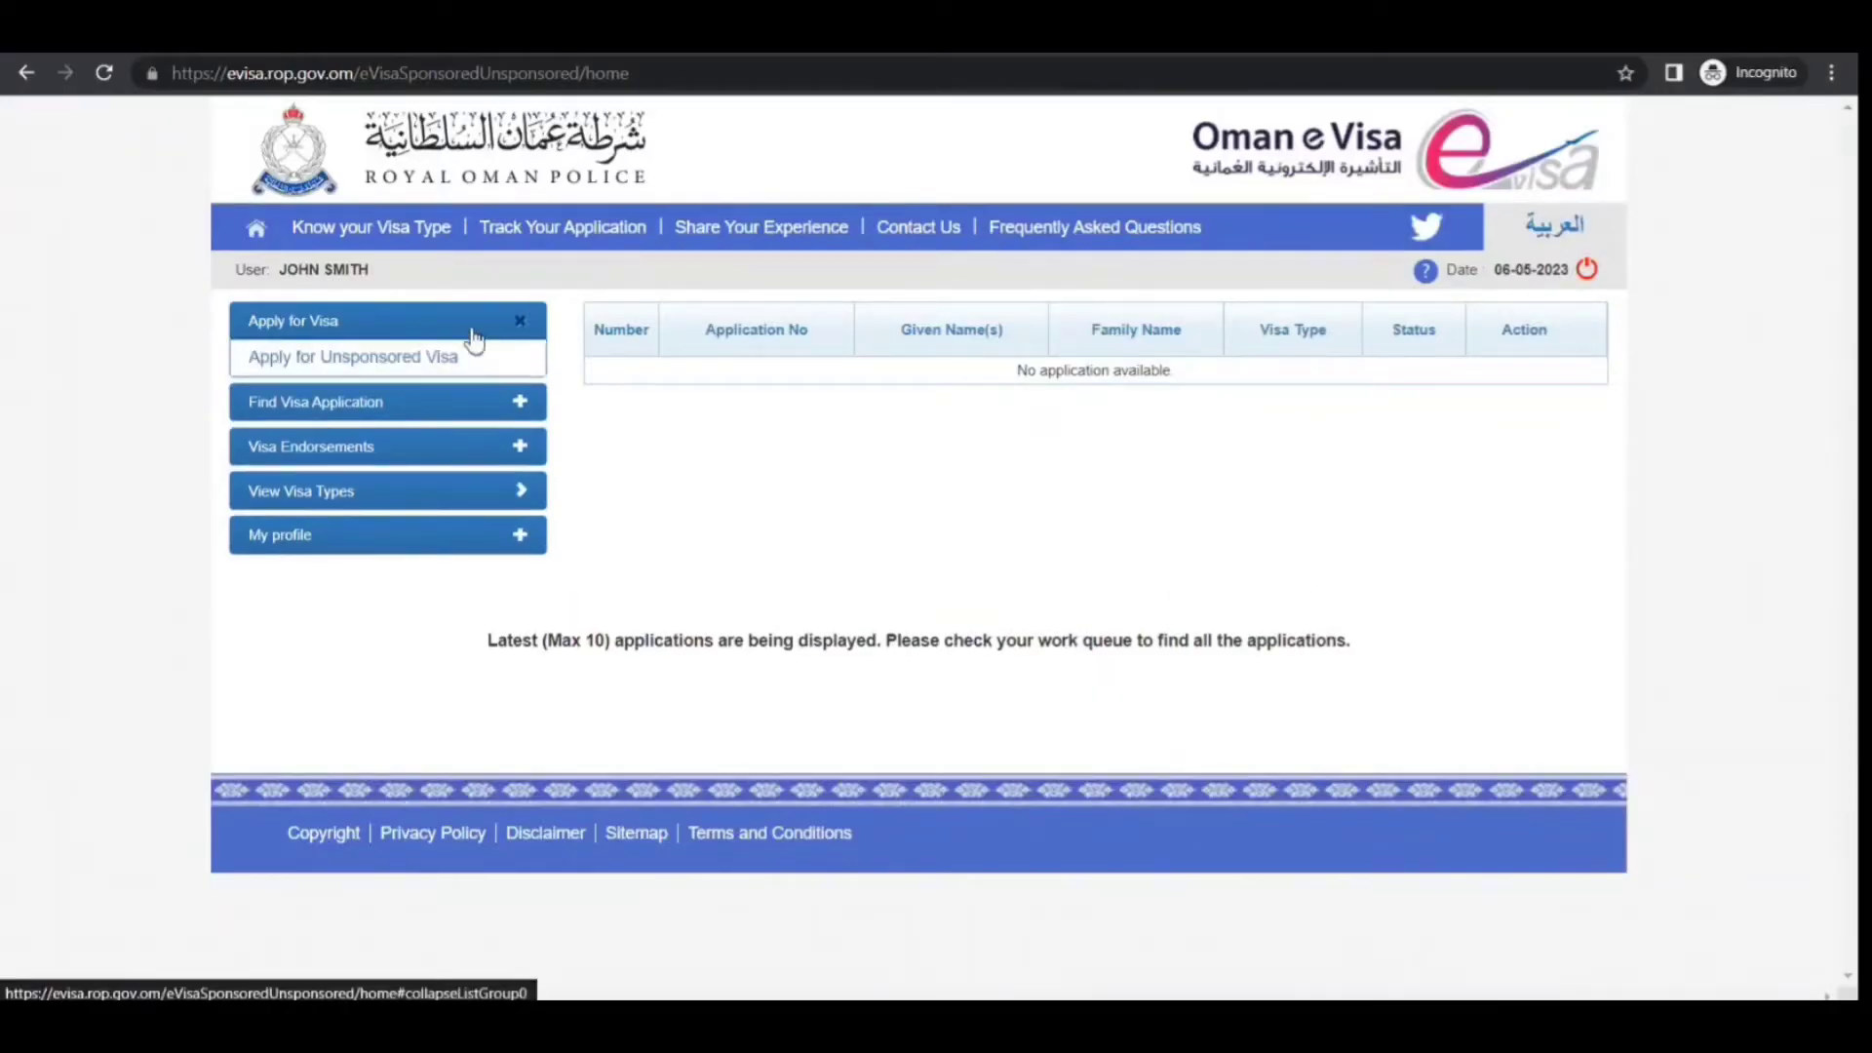
pyautogui.click(412, 376)
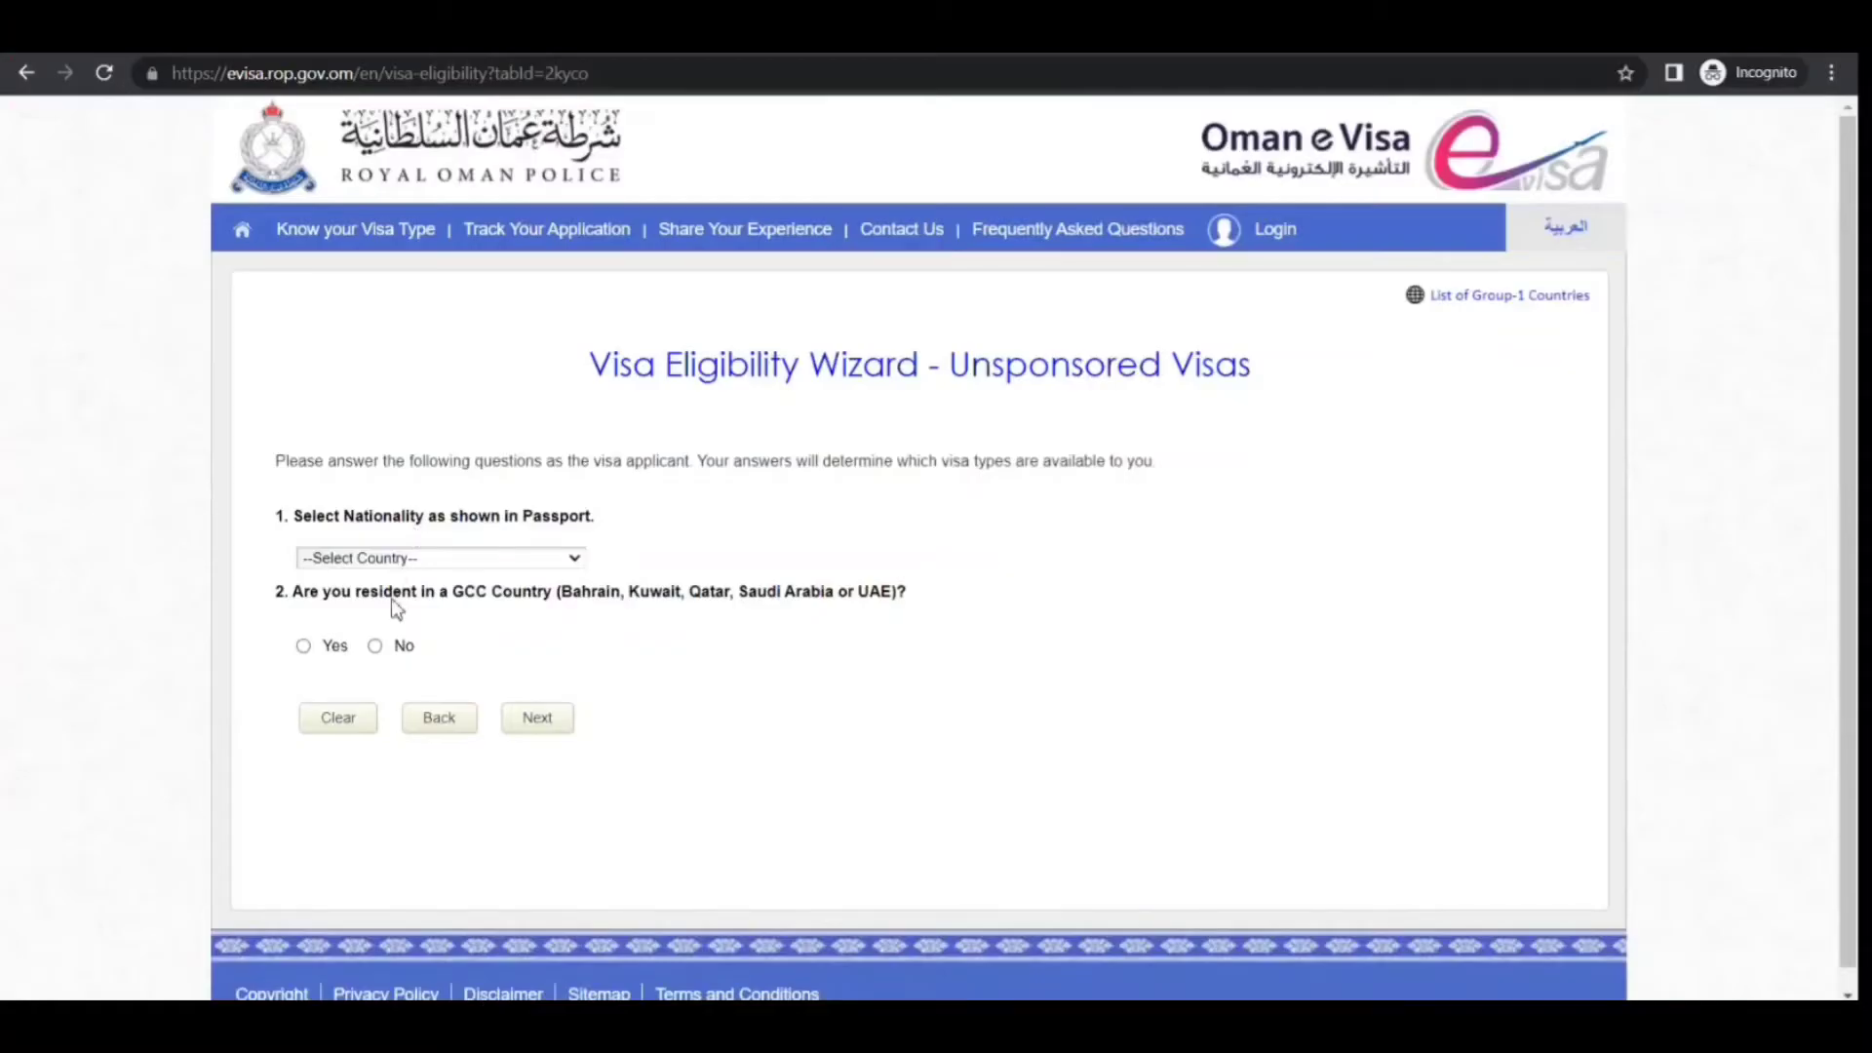
pyautogui.write('in')
pyautogui.click(316, 920)
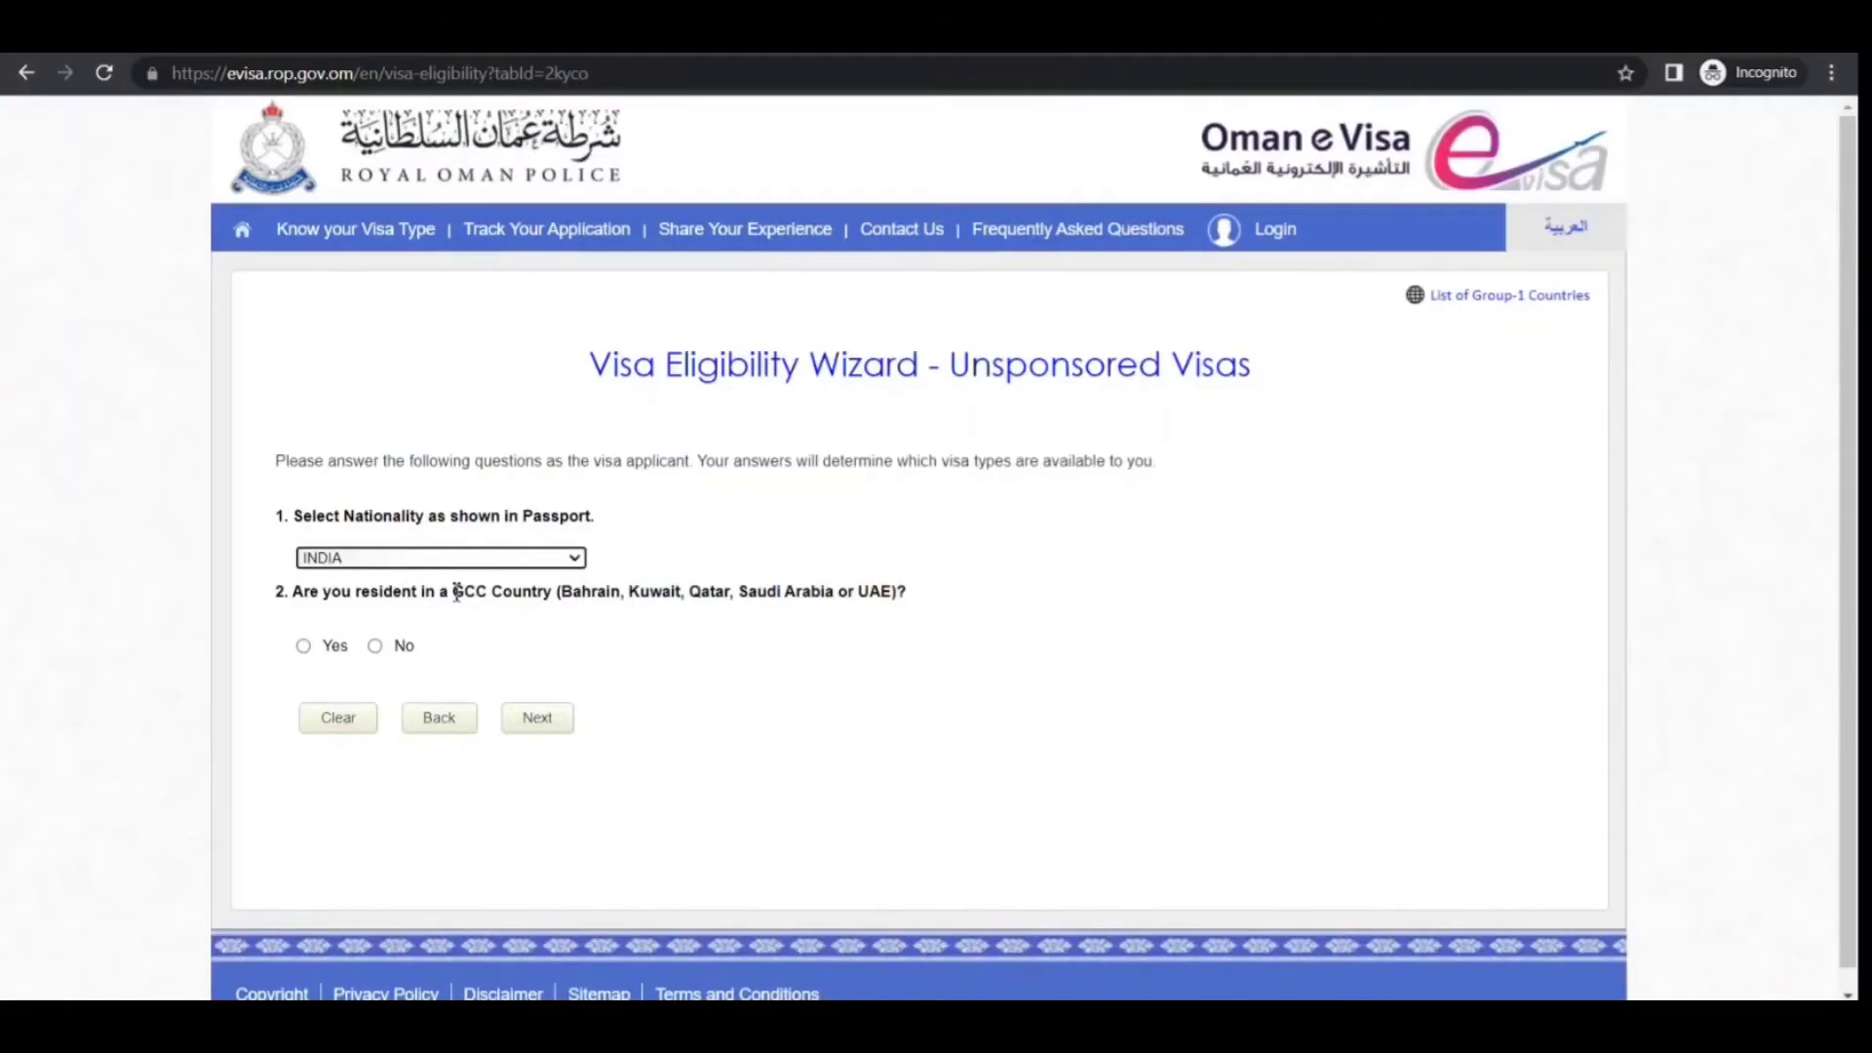
pyautogui.click(374, 648)
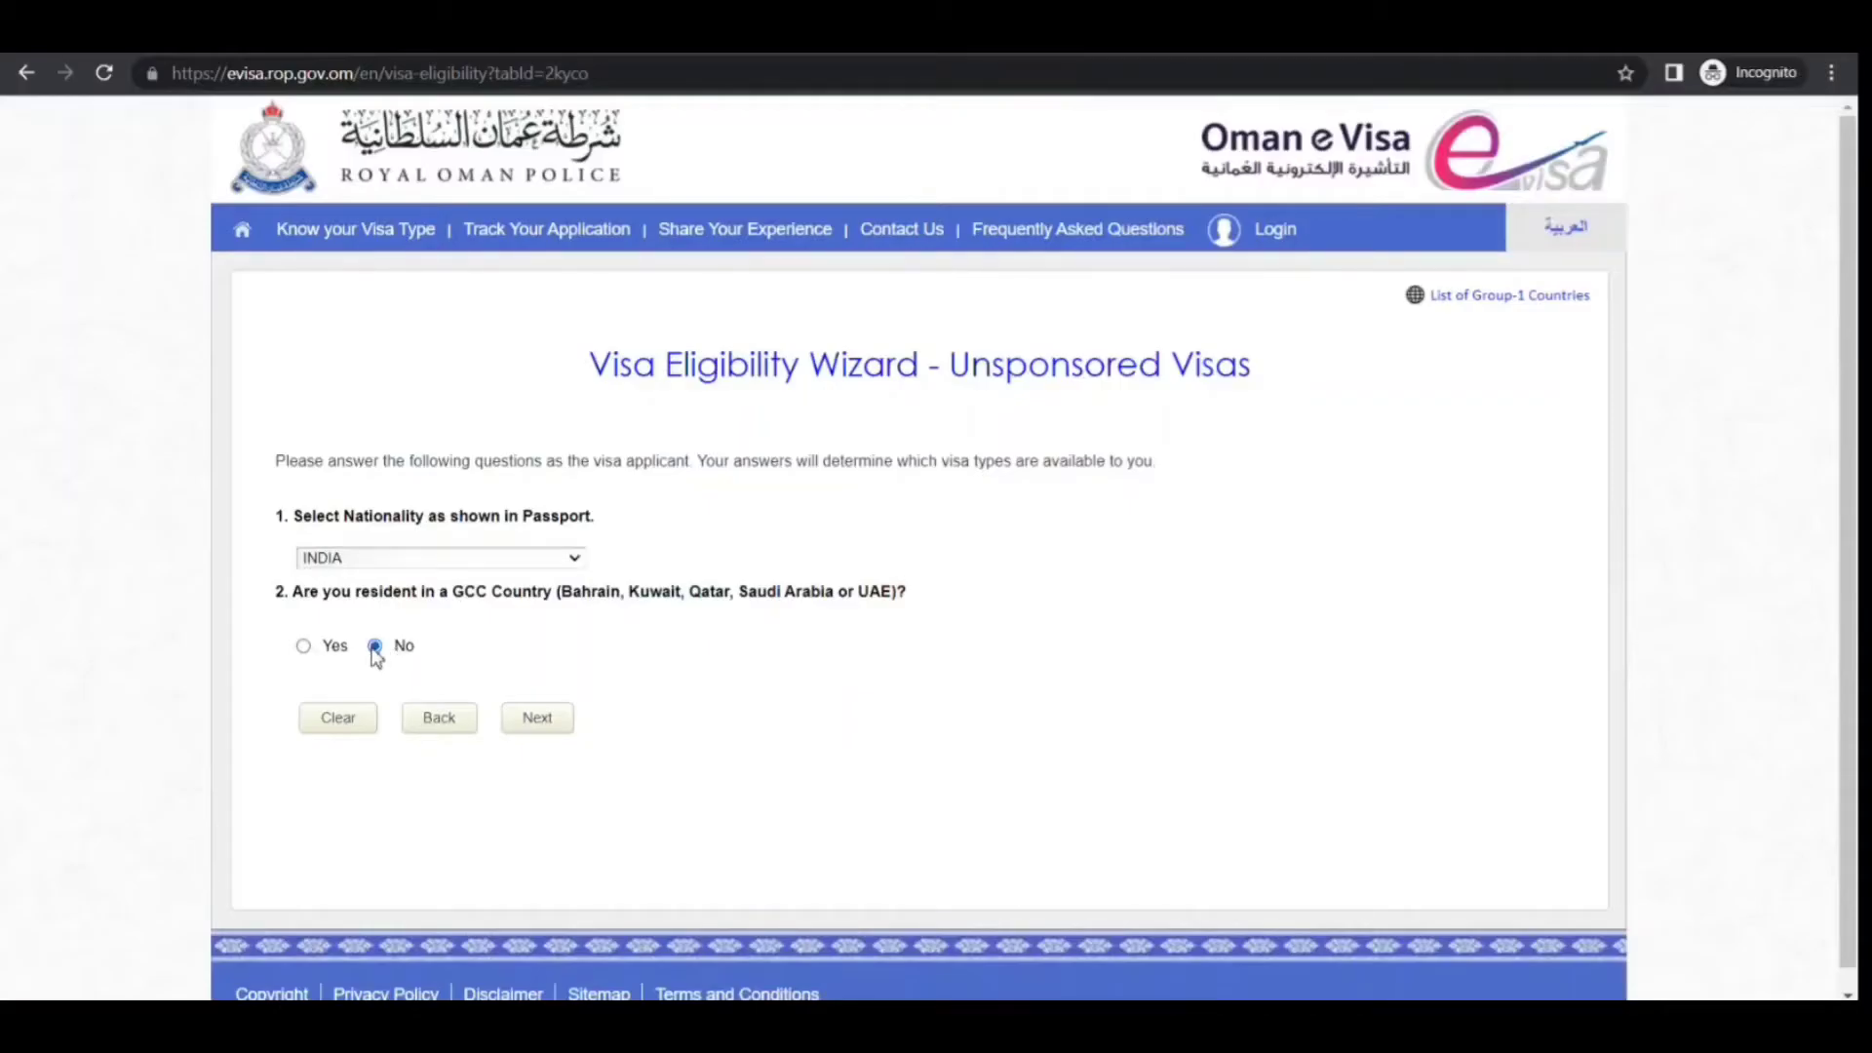
pyautogui.click(538, 726)
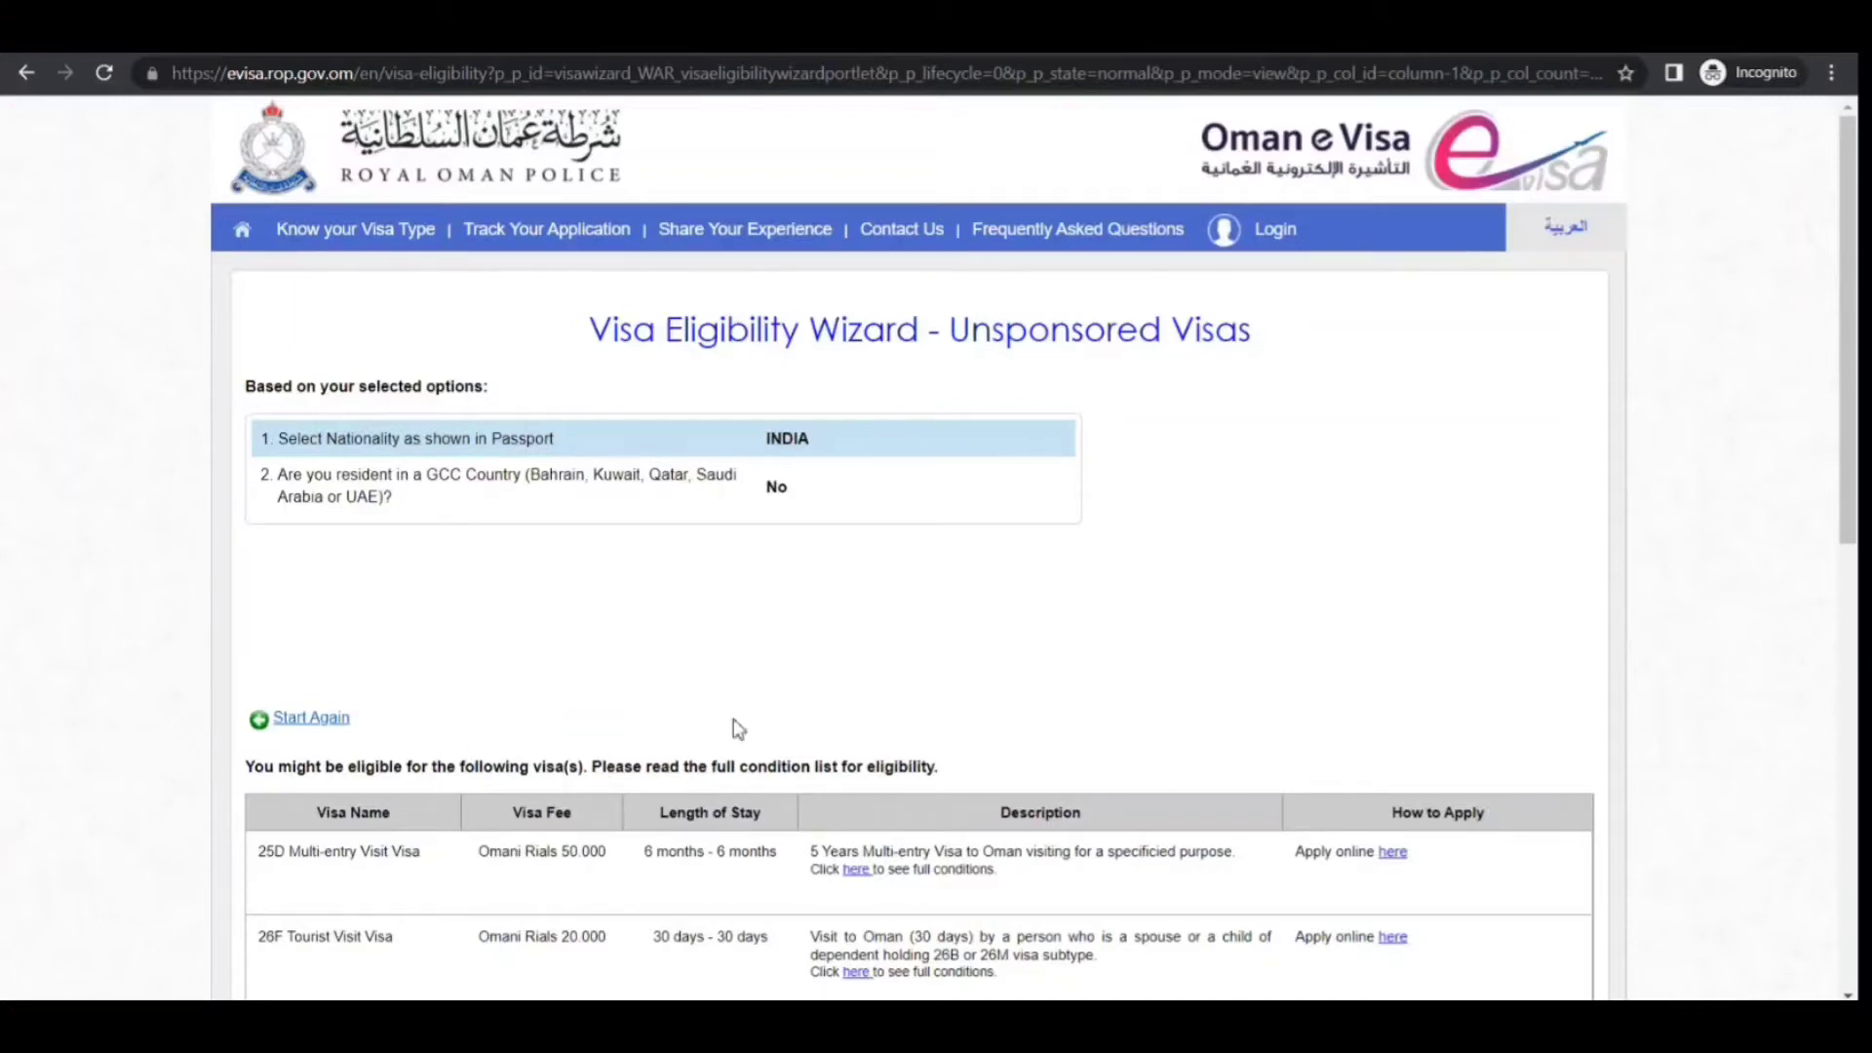
# Scroll through the eligibility results reviewing the 25D, 26F–26M and 36F/36M visas
pyautogui.moveTo(1849, 475); pyautogui.dragTo(1856, 669)
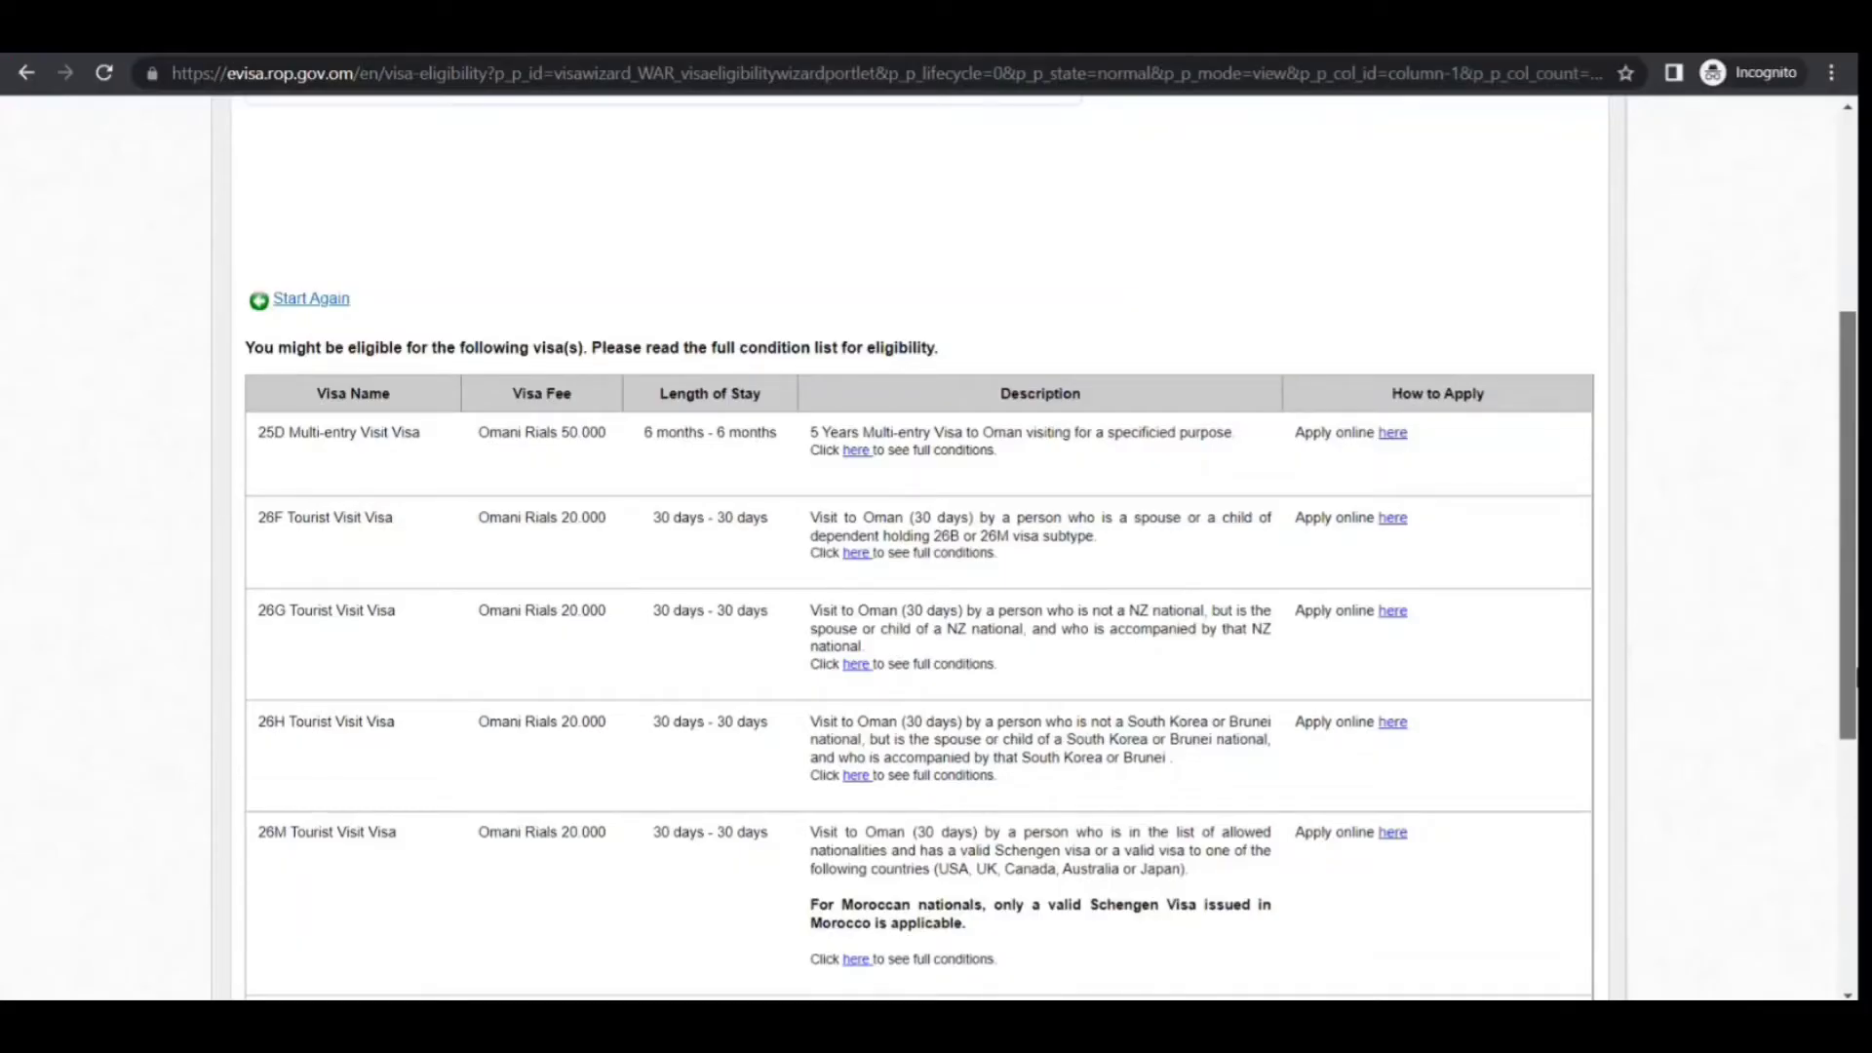
pyautogui.scroll(-3, 919, 547)
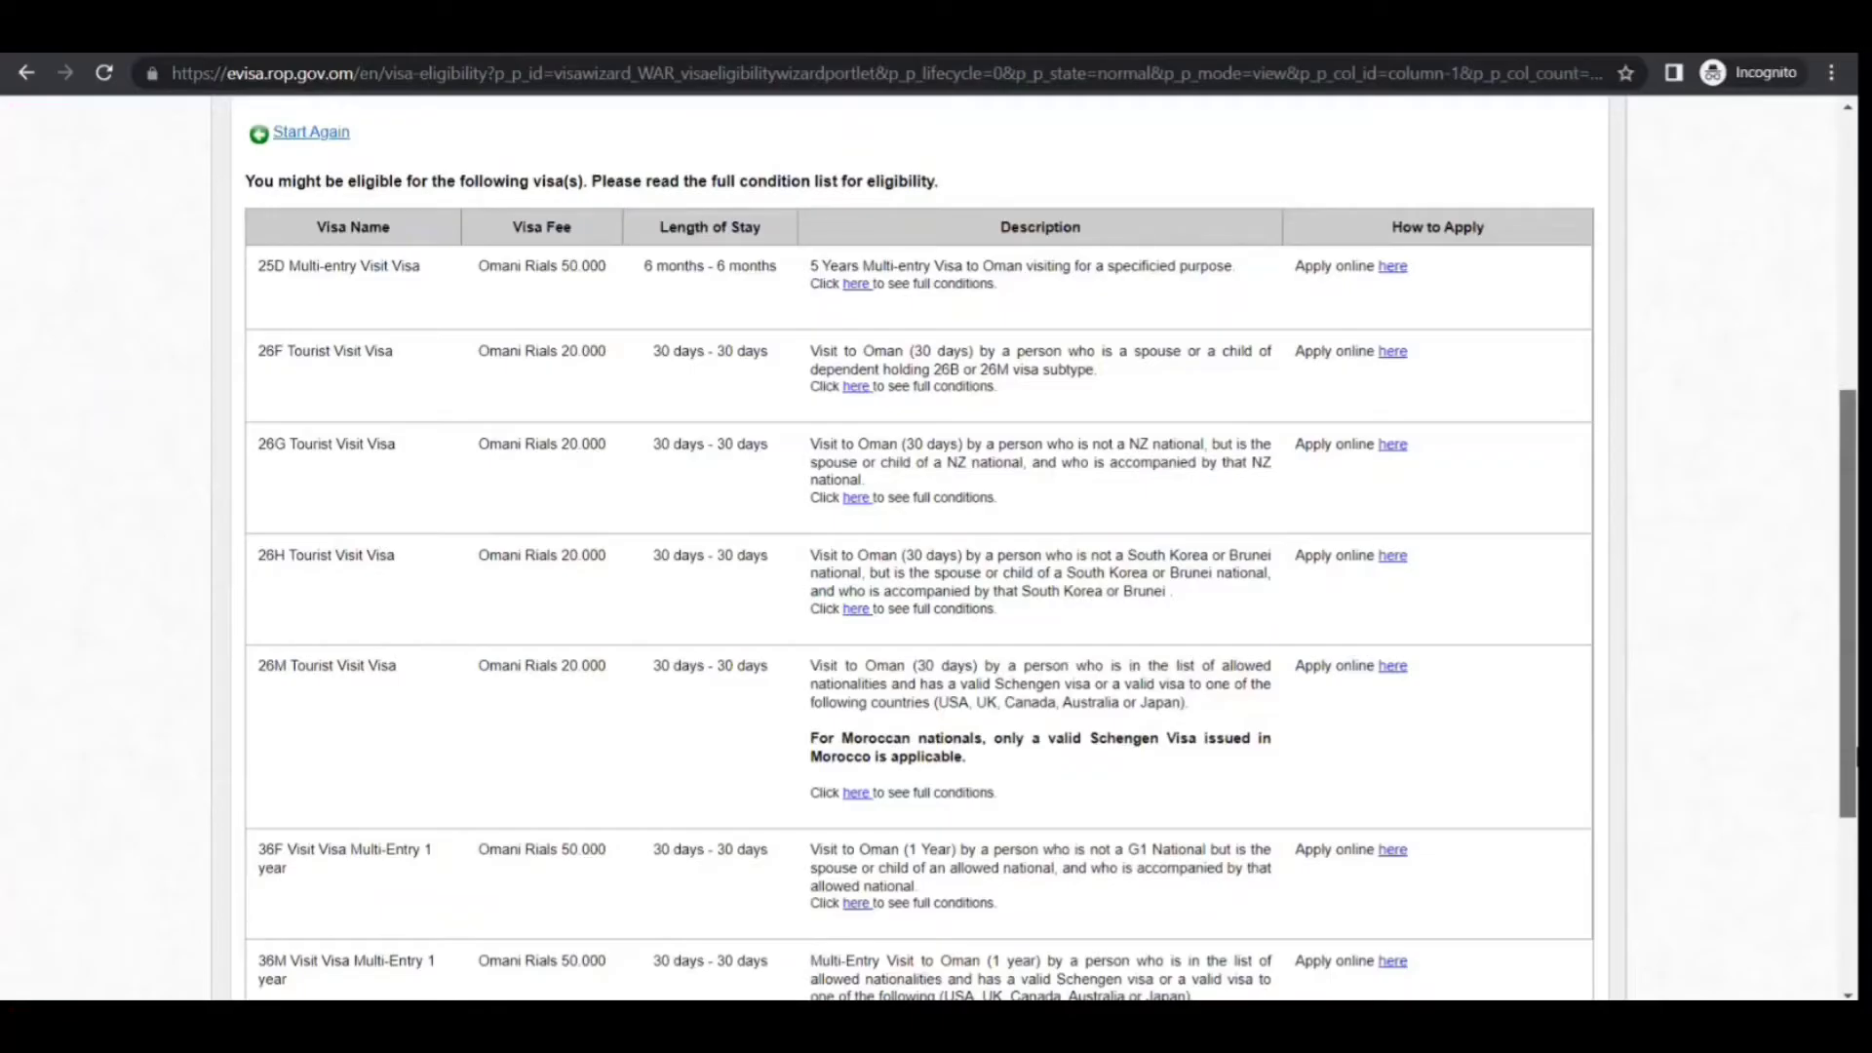
pyautogui.scroll(4, 1830, 456)
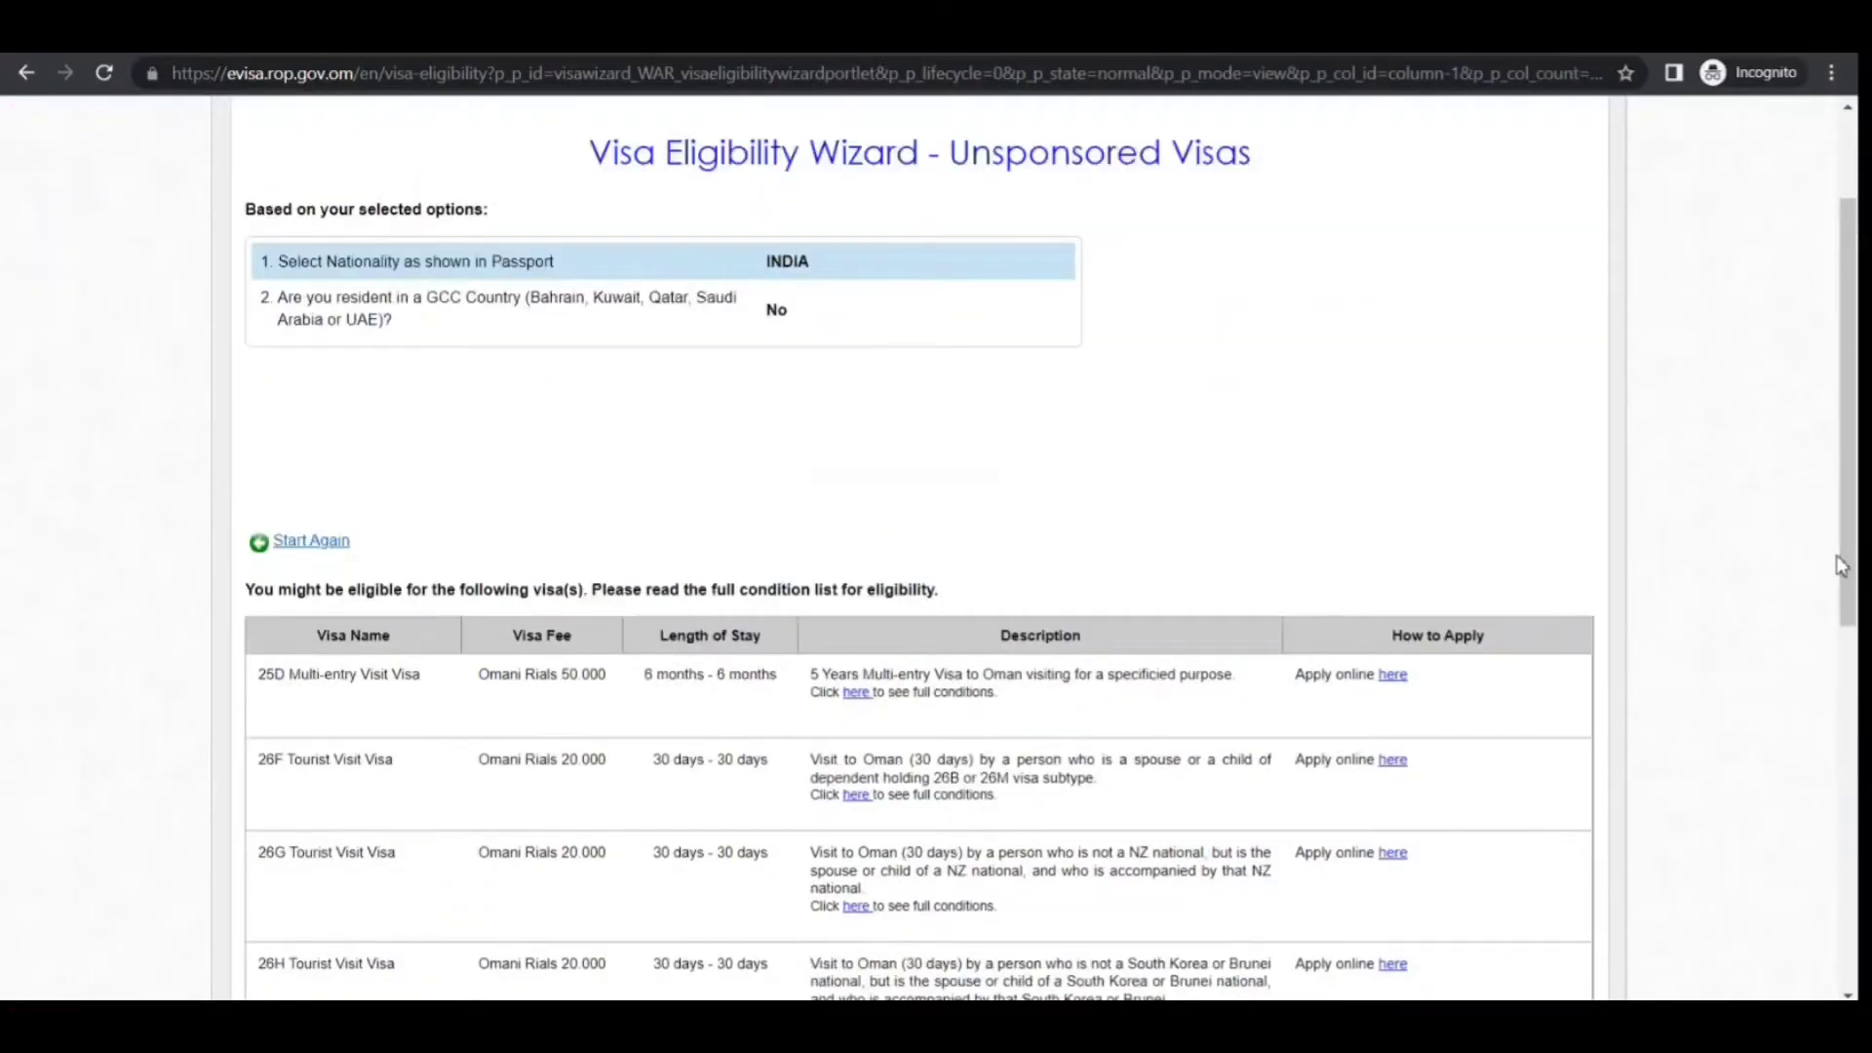
pyautogui.moveTo(1850, 477); pyautogui.dragTo(1853, 353)
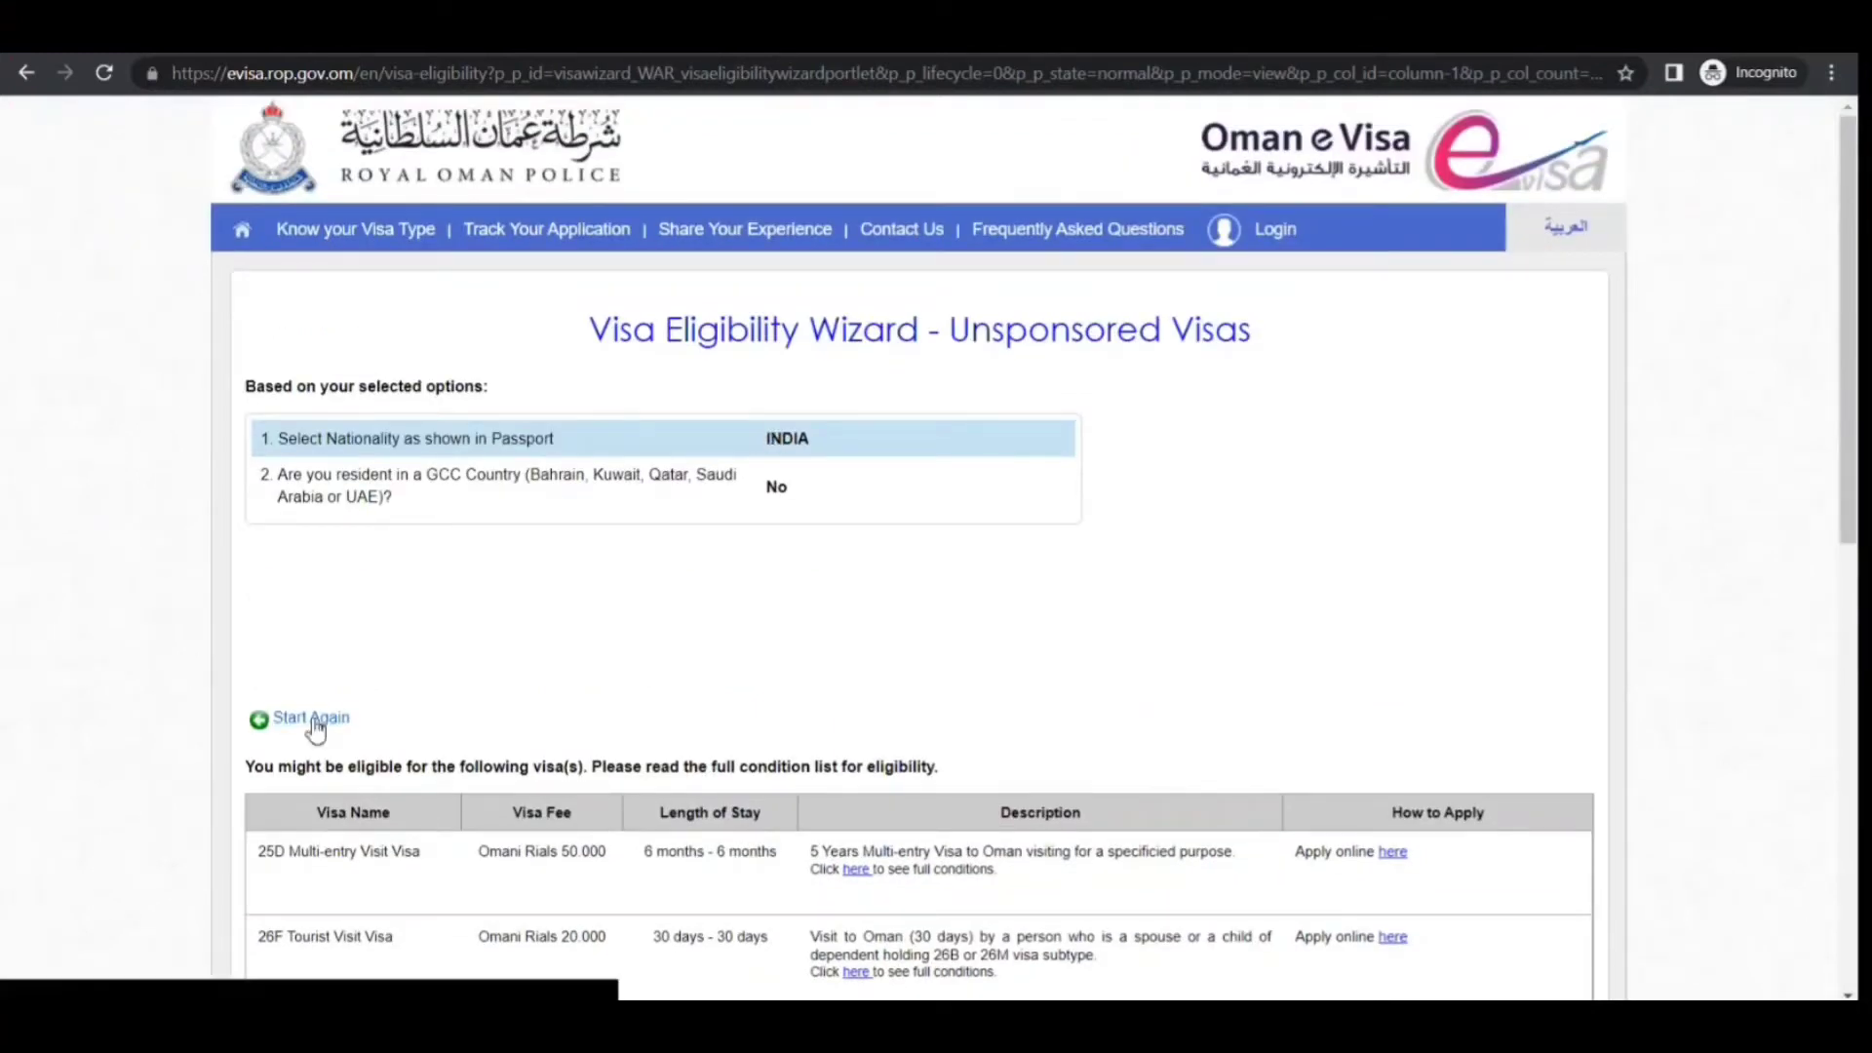
# Reset the eligibility questions and answer nationality CANADA, not a GCC resident
pyautogui.click(324, 723)
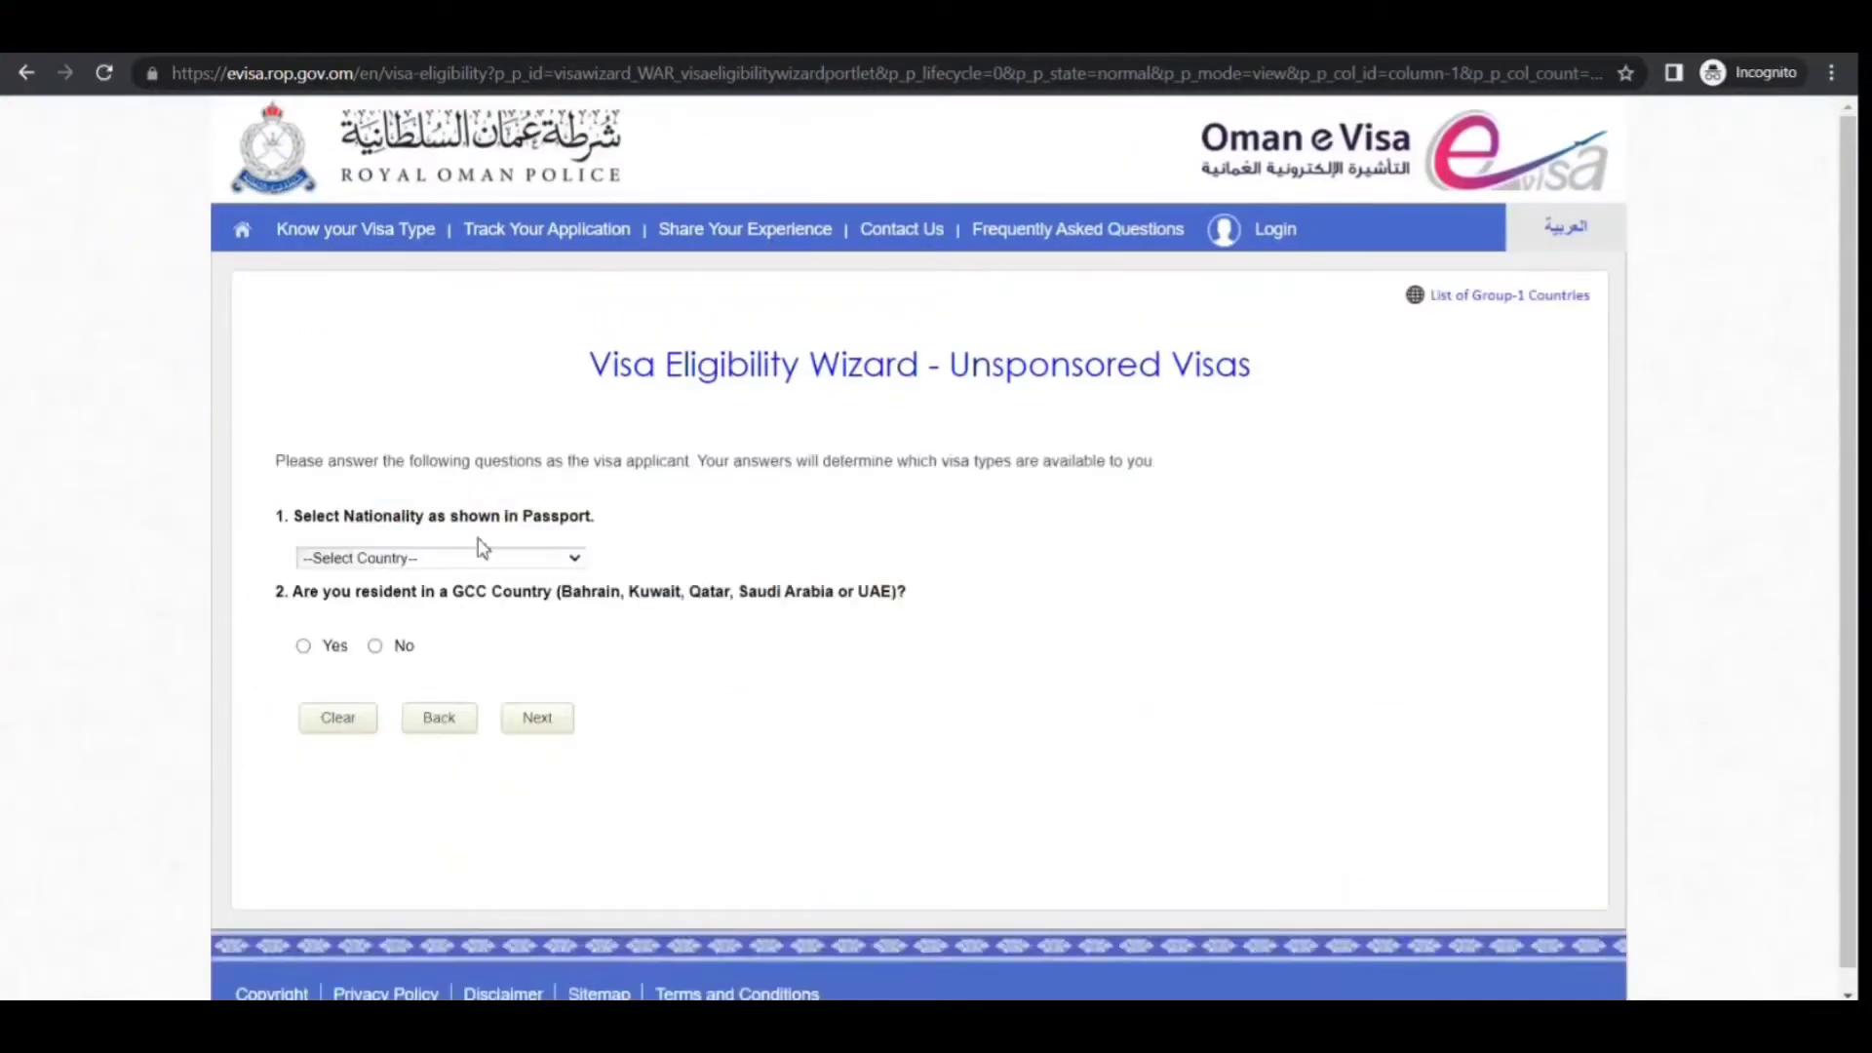
pyautogui.click(383, 663)
pyautogui.press('Down')
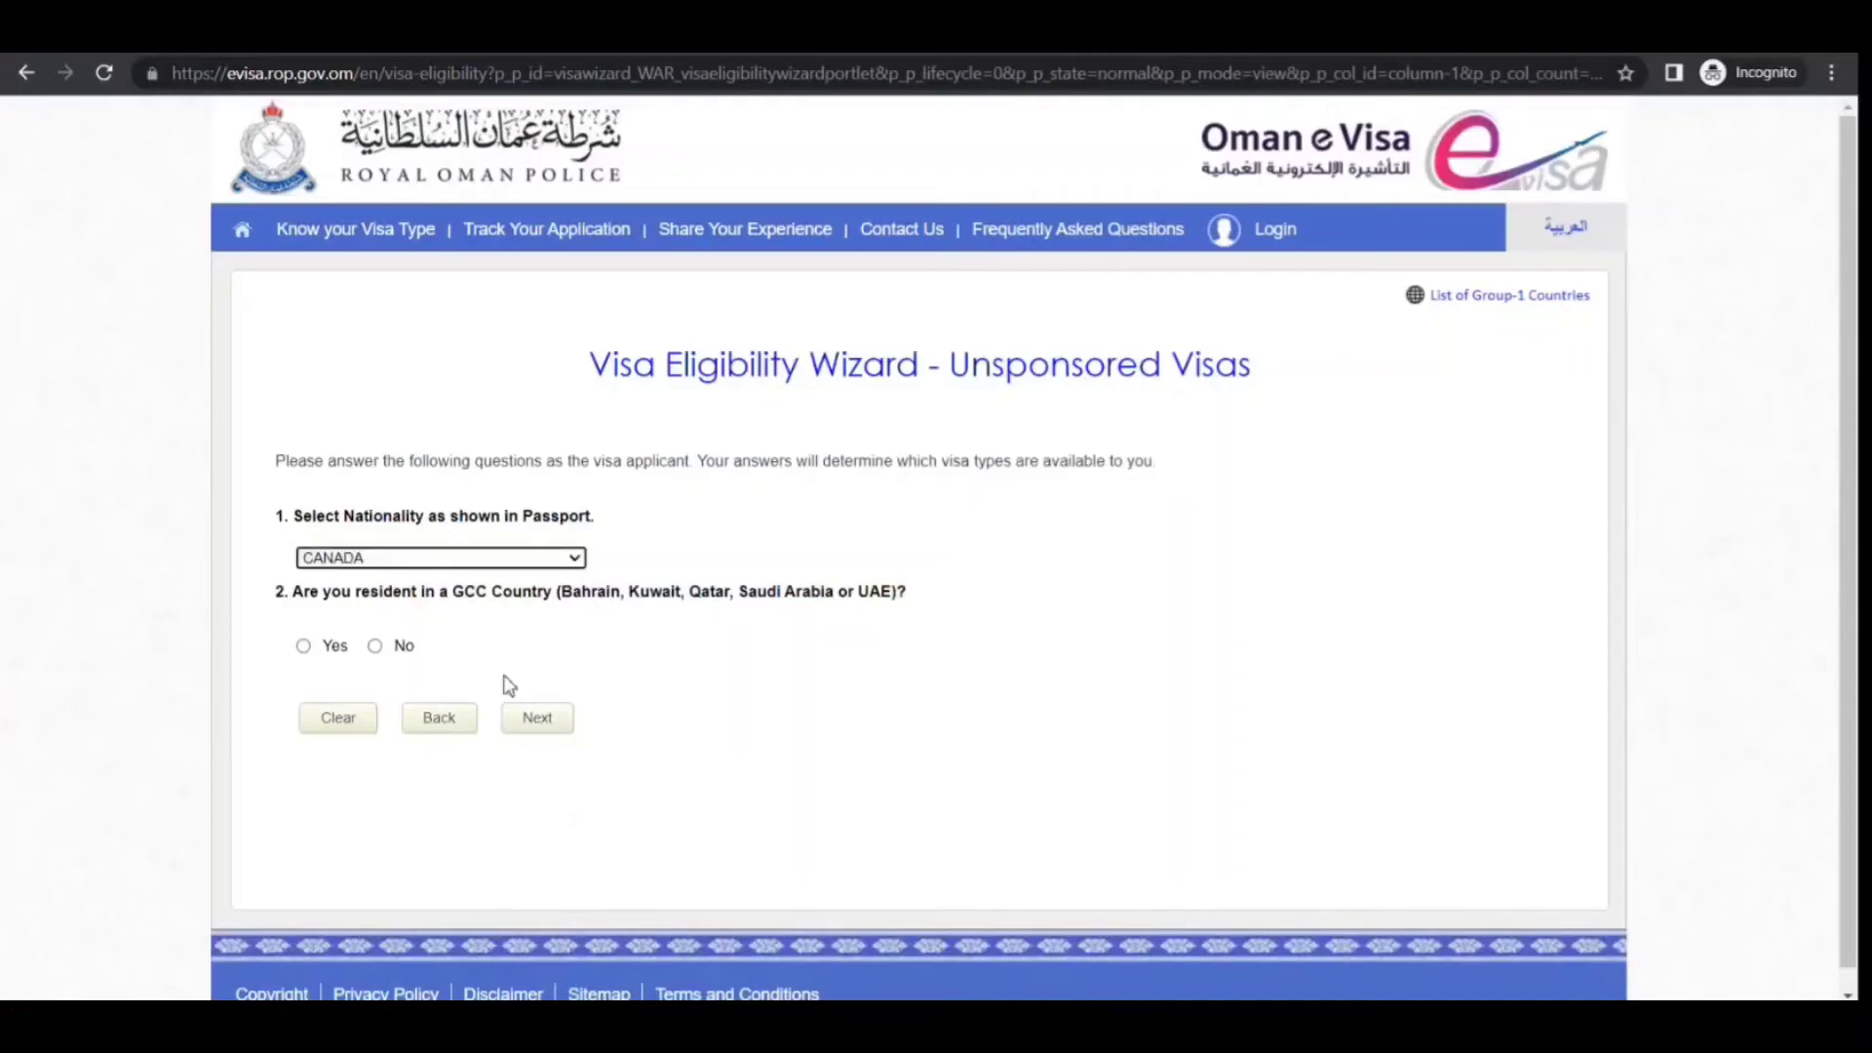
pyautogui.click(375, 646)
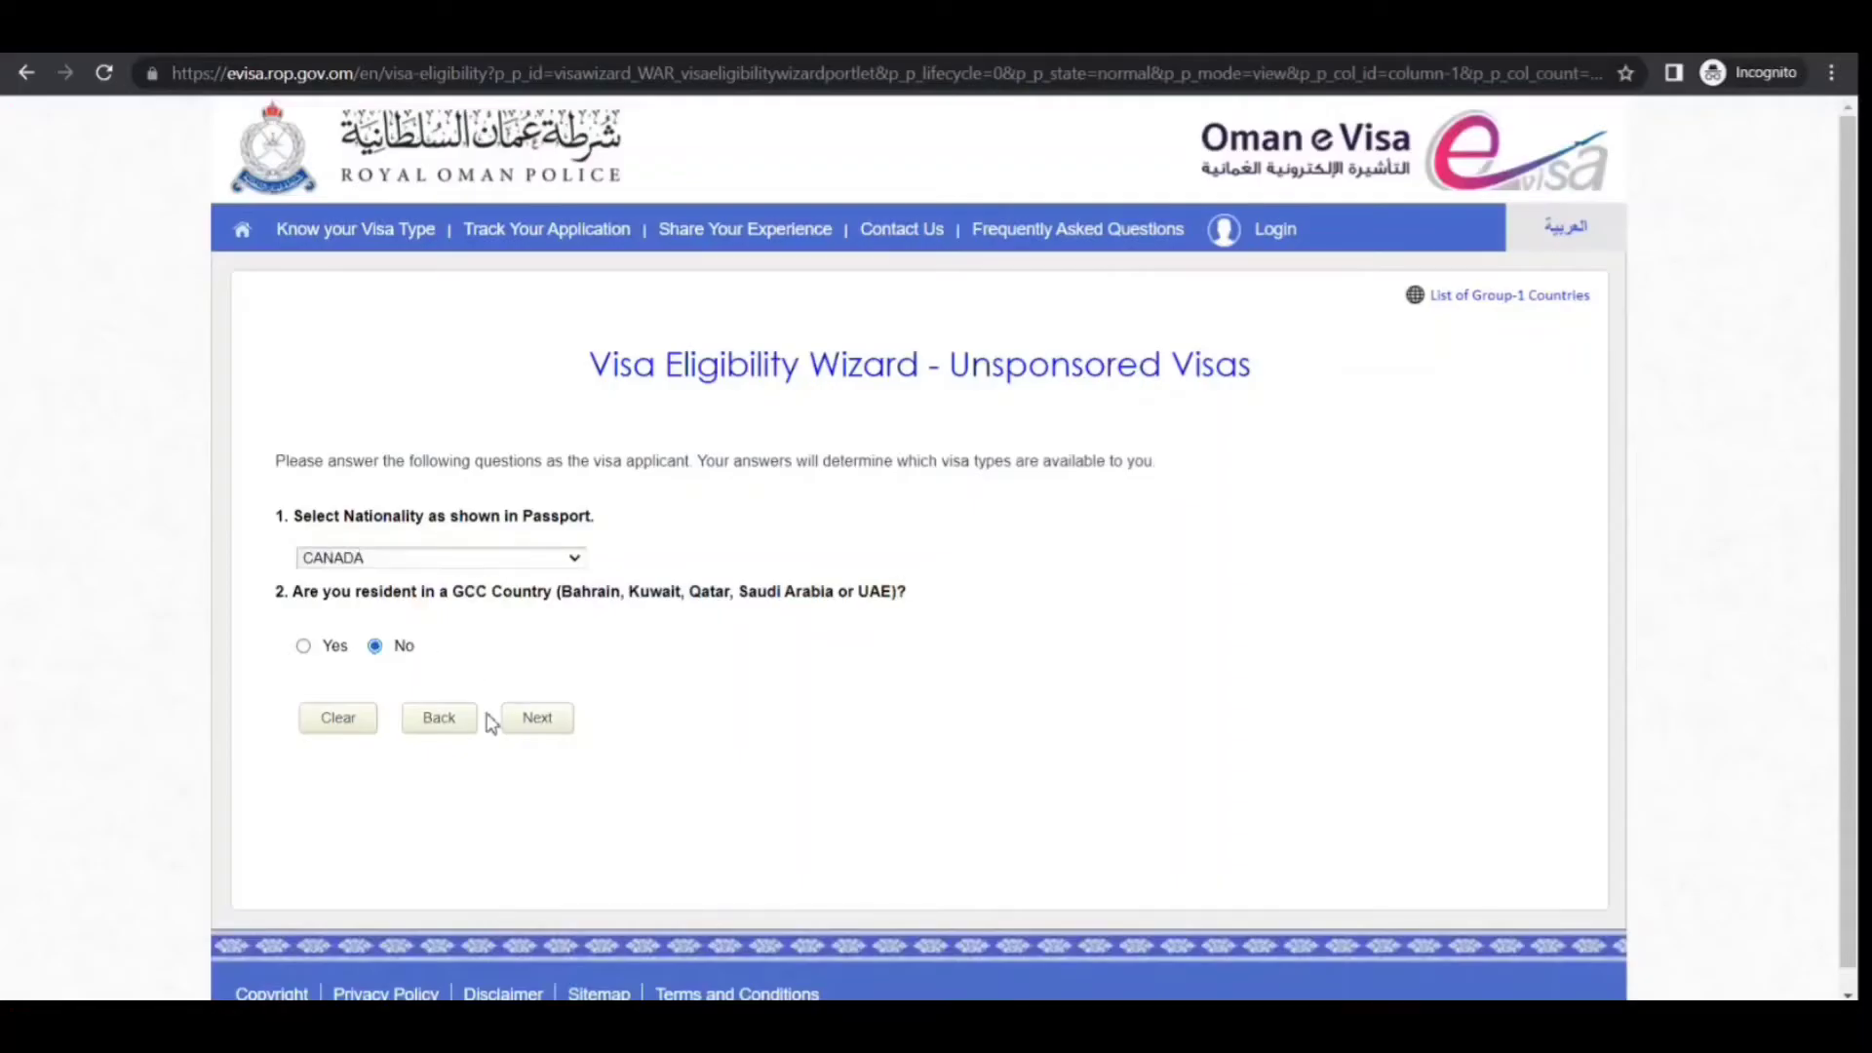
# Submit the answers and apply online for the 26B Tourist Visit Visa from the results
pyautogui.click(536, 730)
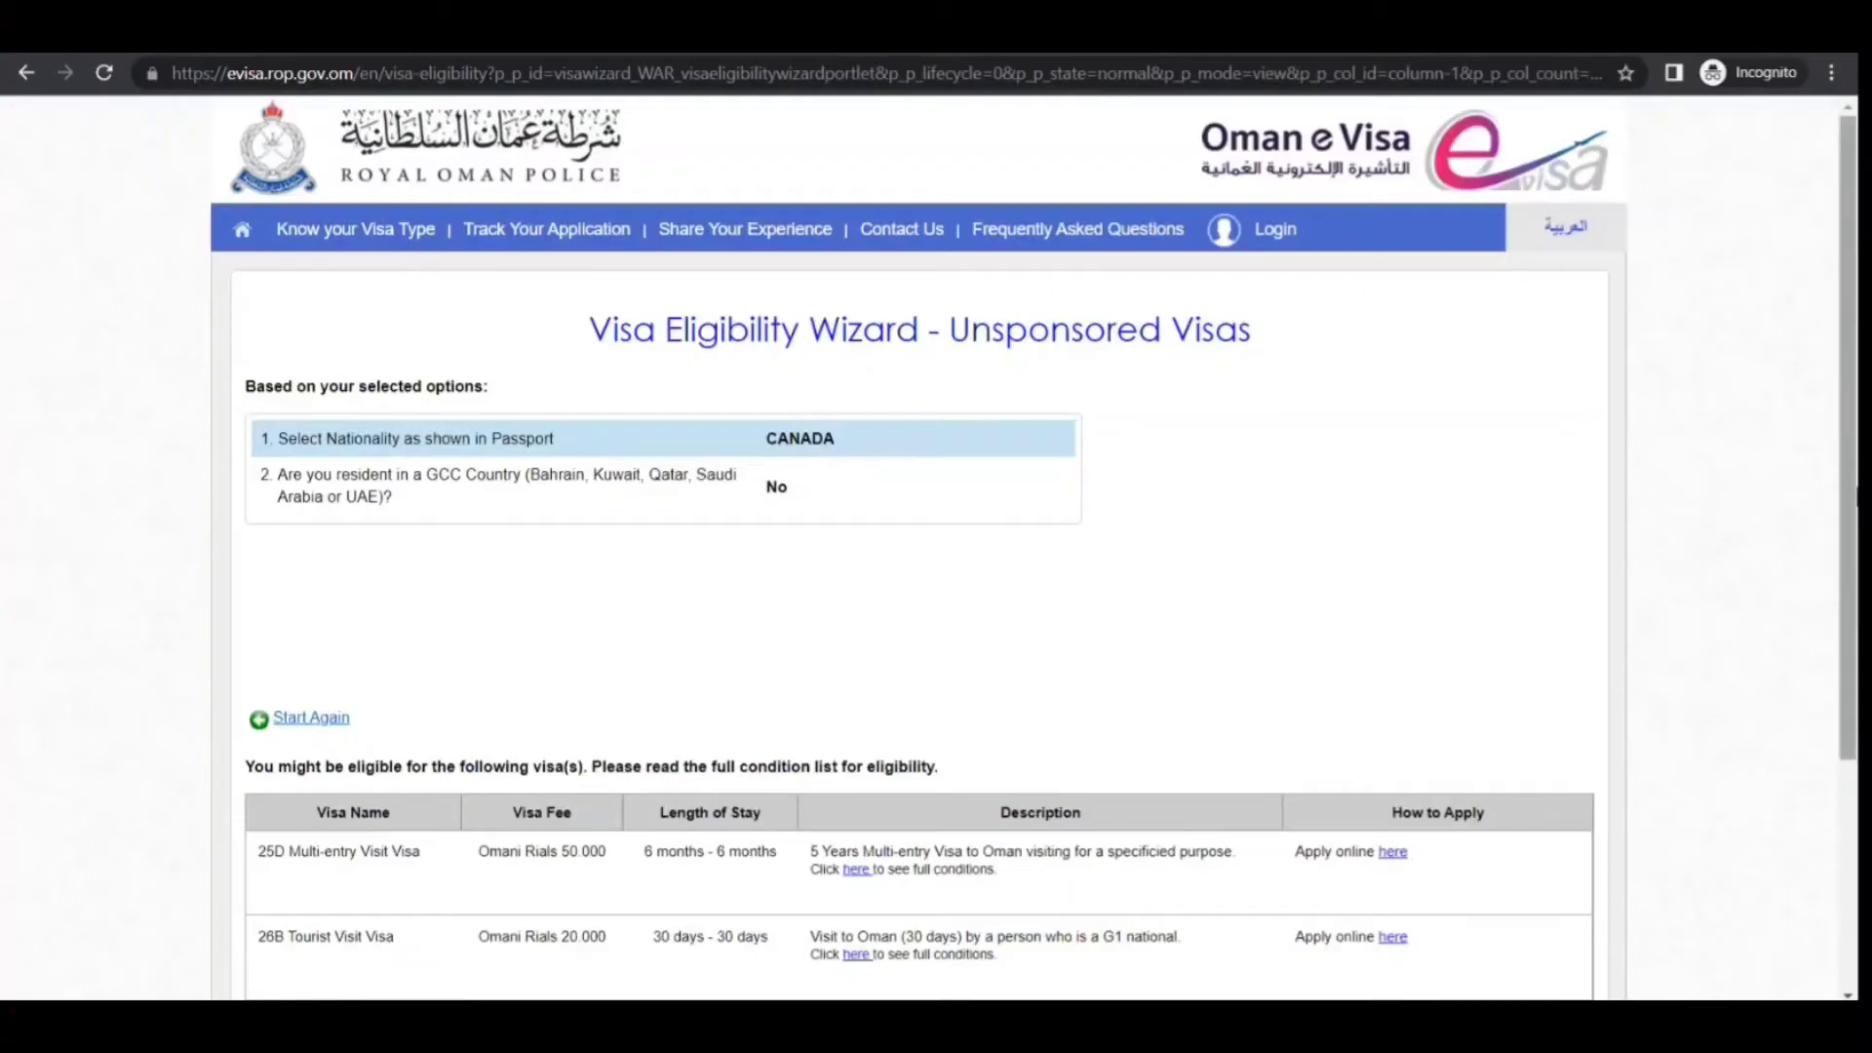
pyautogui.moveTo(1851, 470); pyautogui.dragTo(1852, 653)
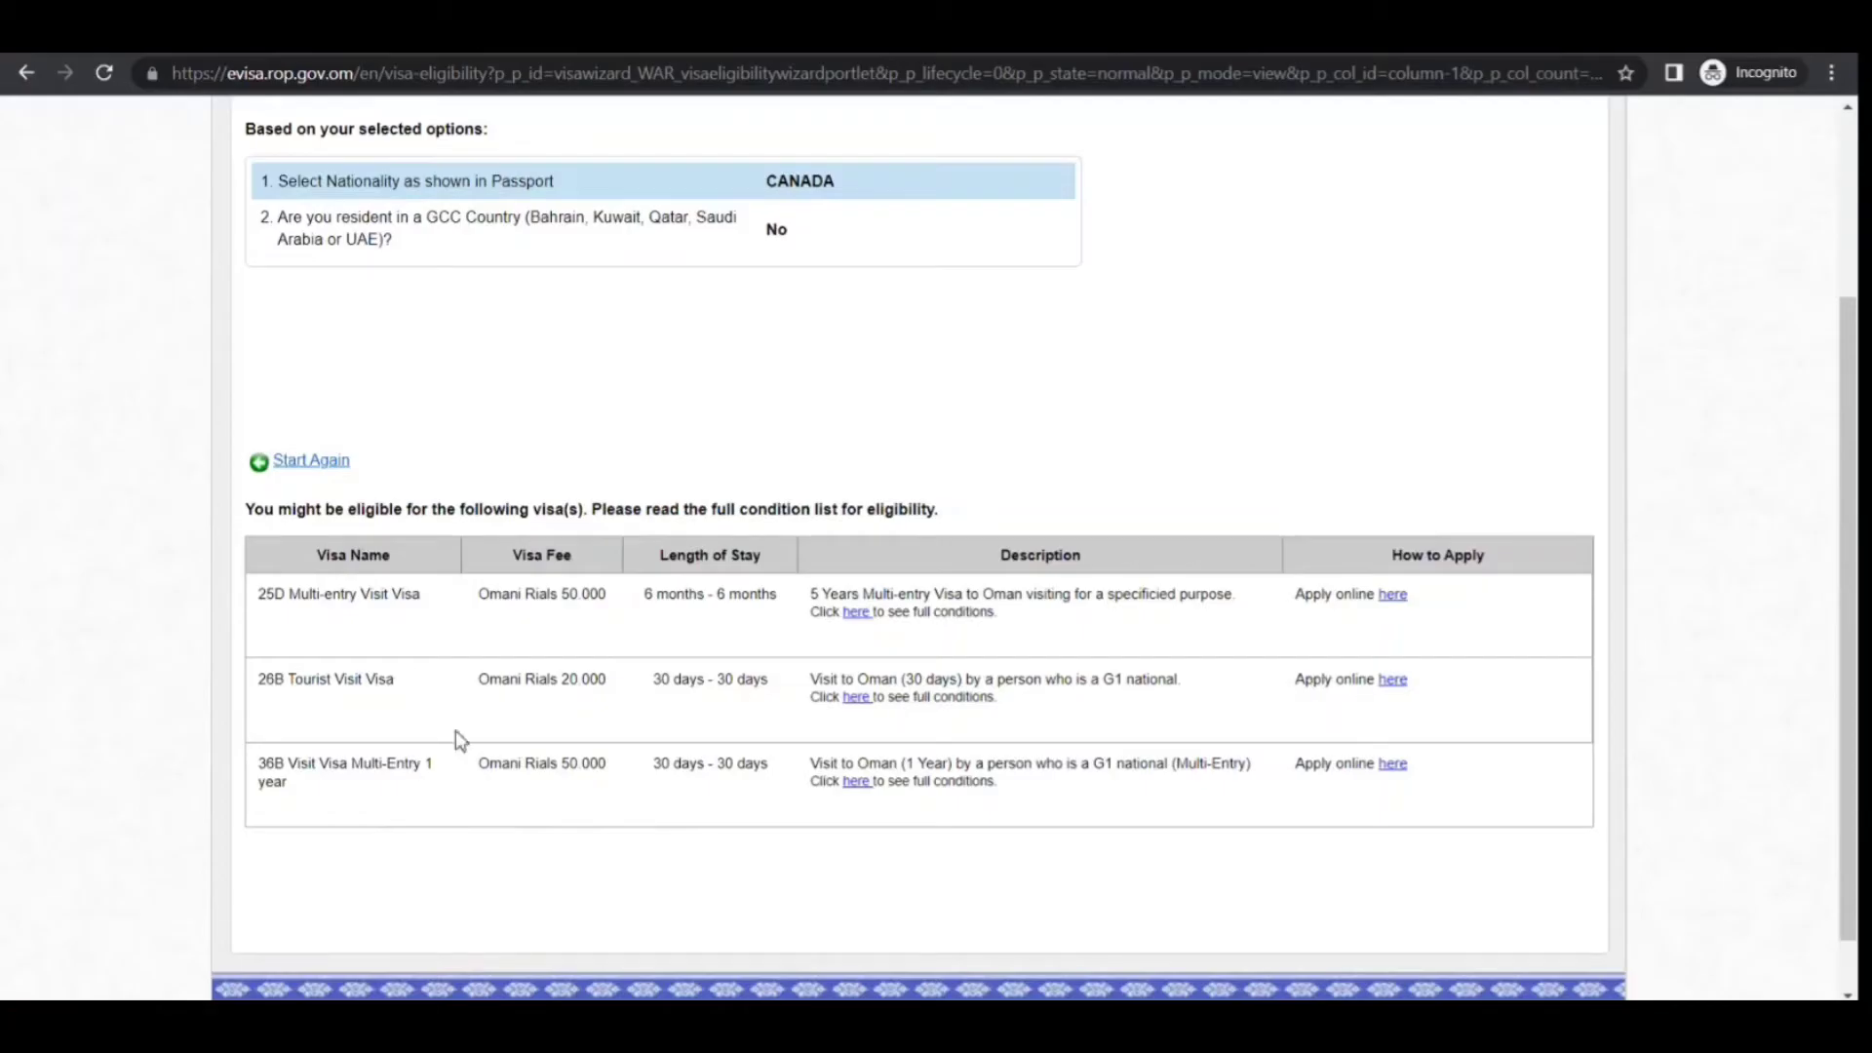
pyautogui.click(1397, 685)
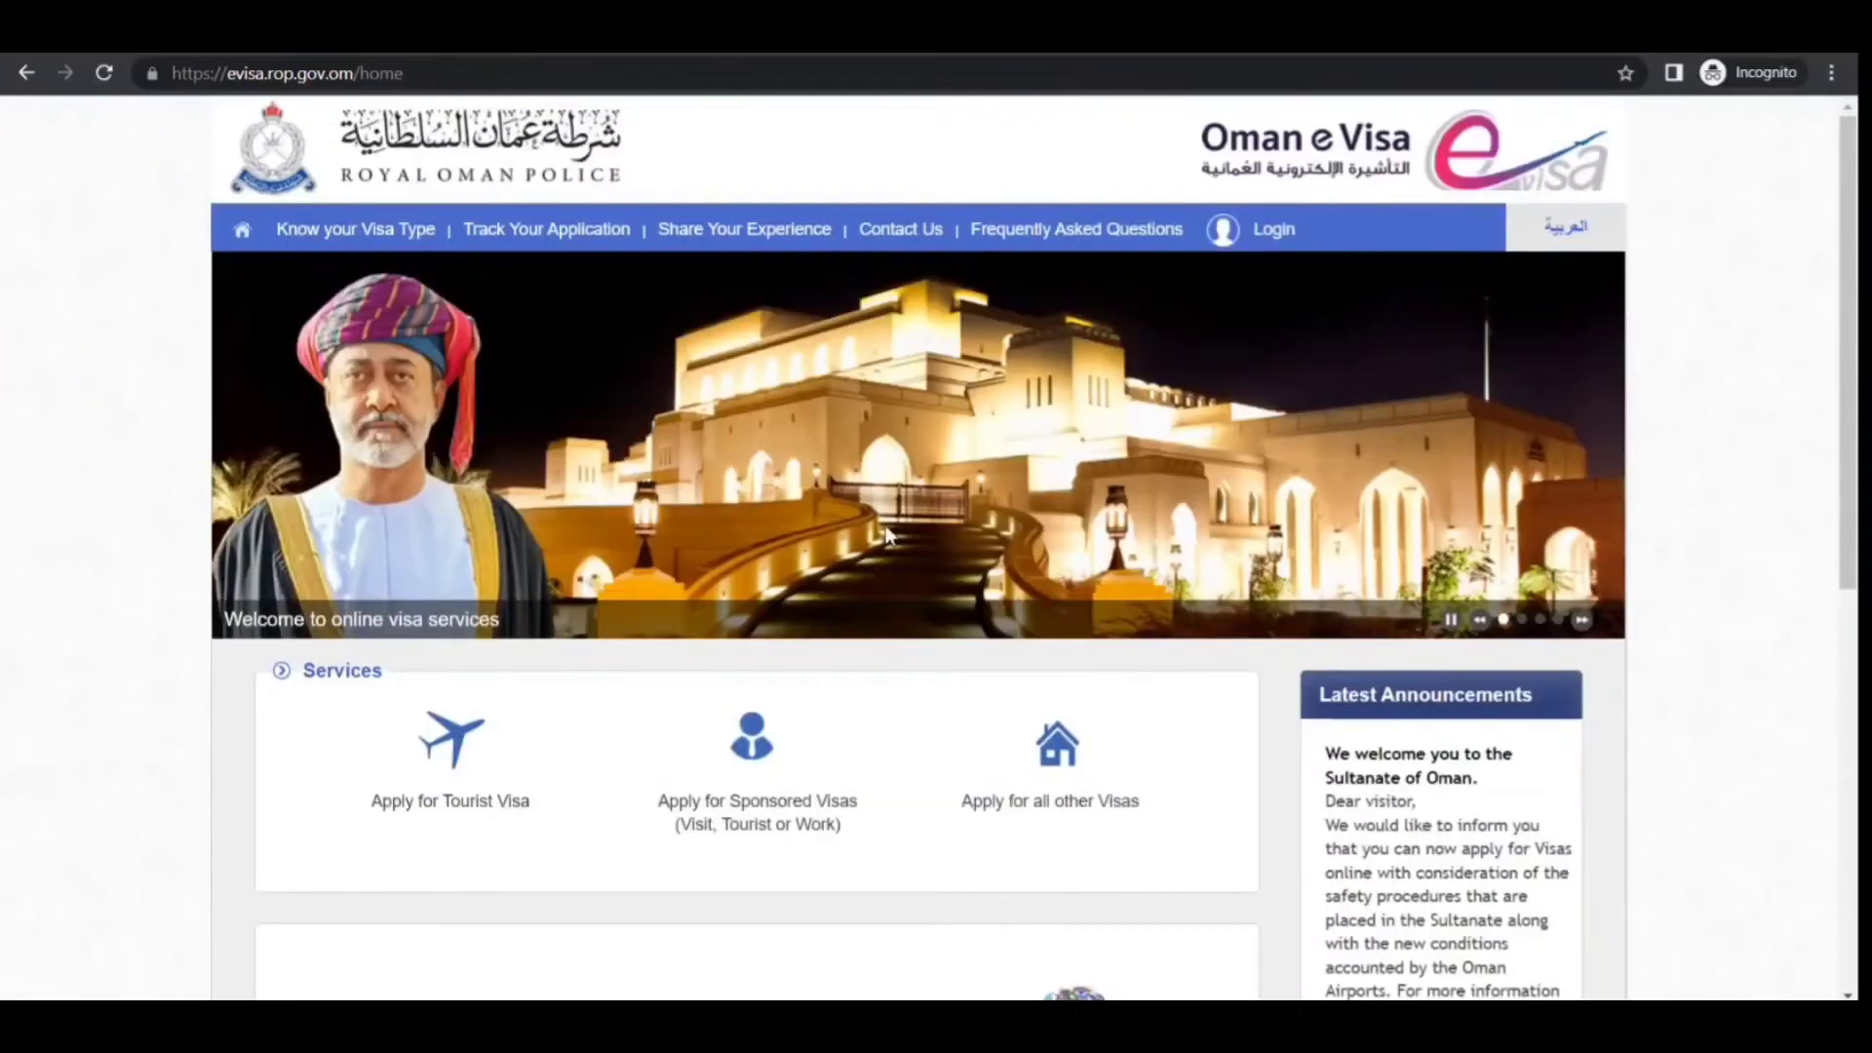
# Go through the tourist sign-in and confirm the 26B Tourist Visit Visa in the dialog
pyautogui.click(460, 751)
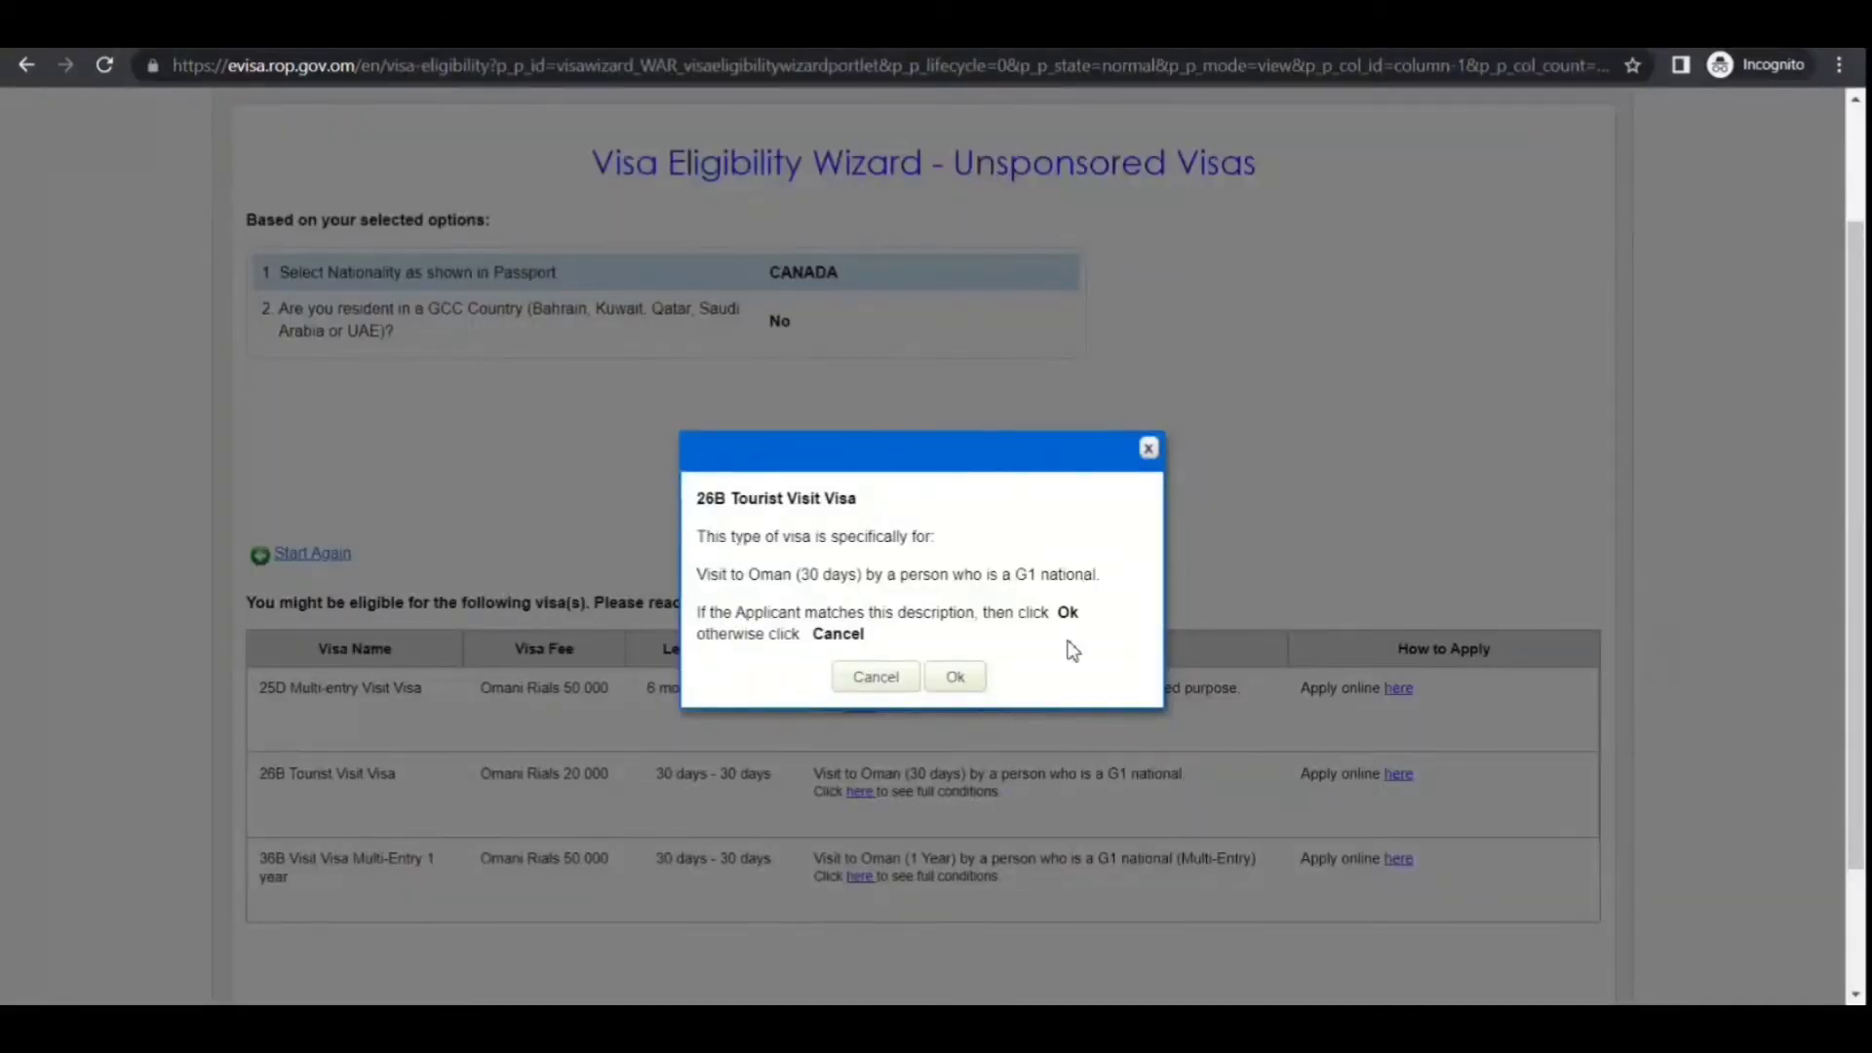
pyautogui.click(965, 684)
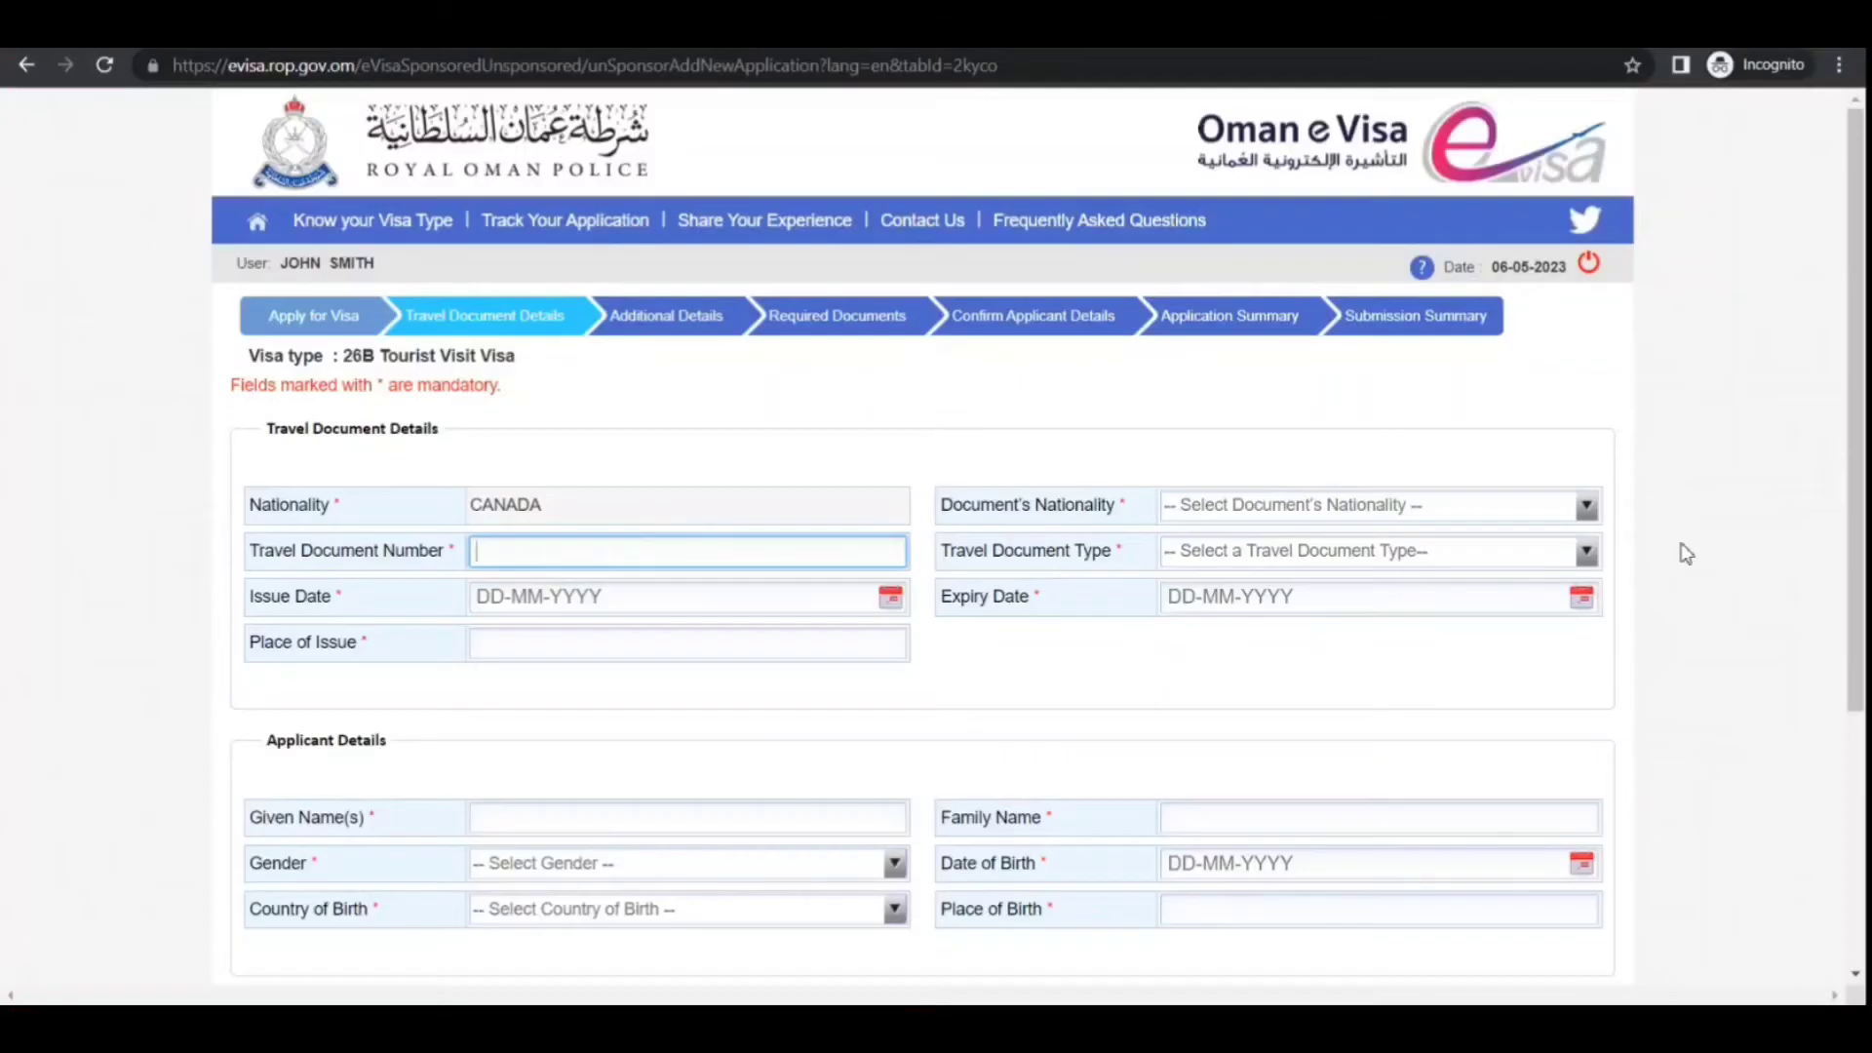
# Enter the passport number, with CANADA as document nationality and Passport as document type
pyautogui.moveTo(1856, 410); pyautogui.dragTo(1856, 664)
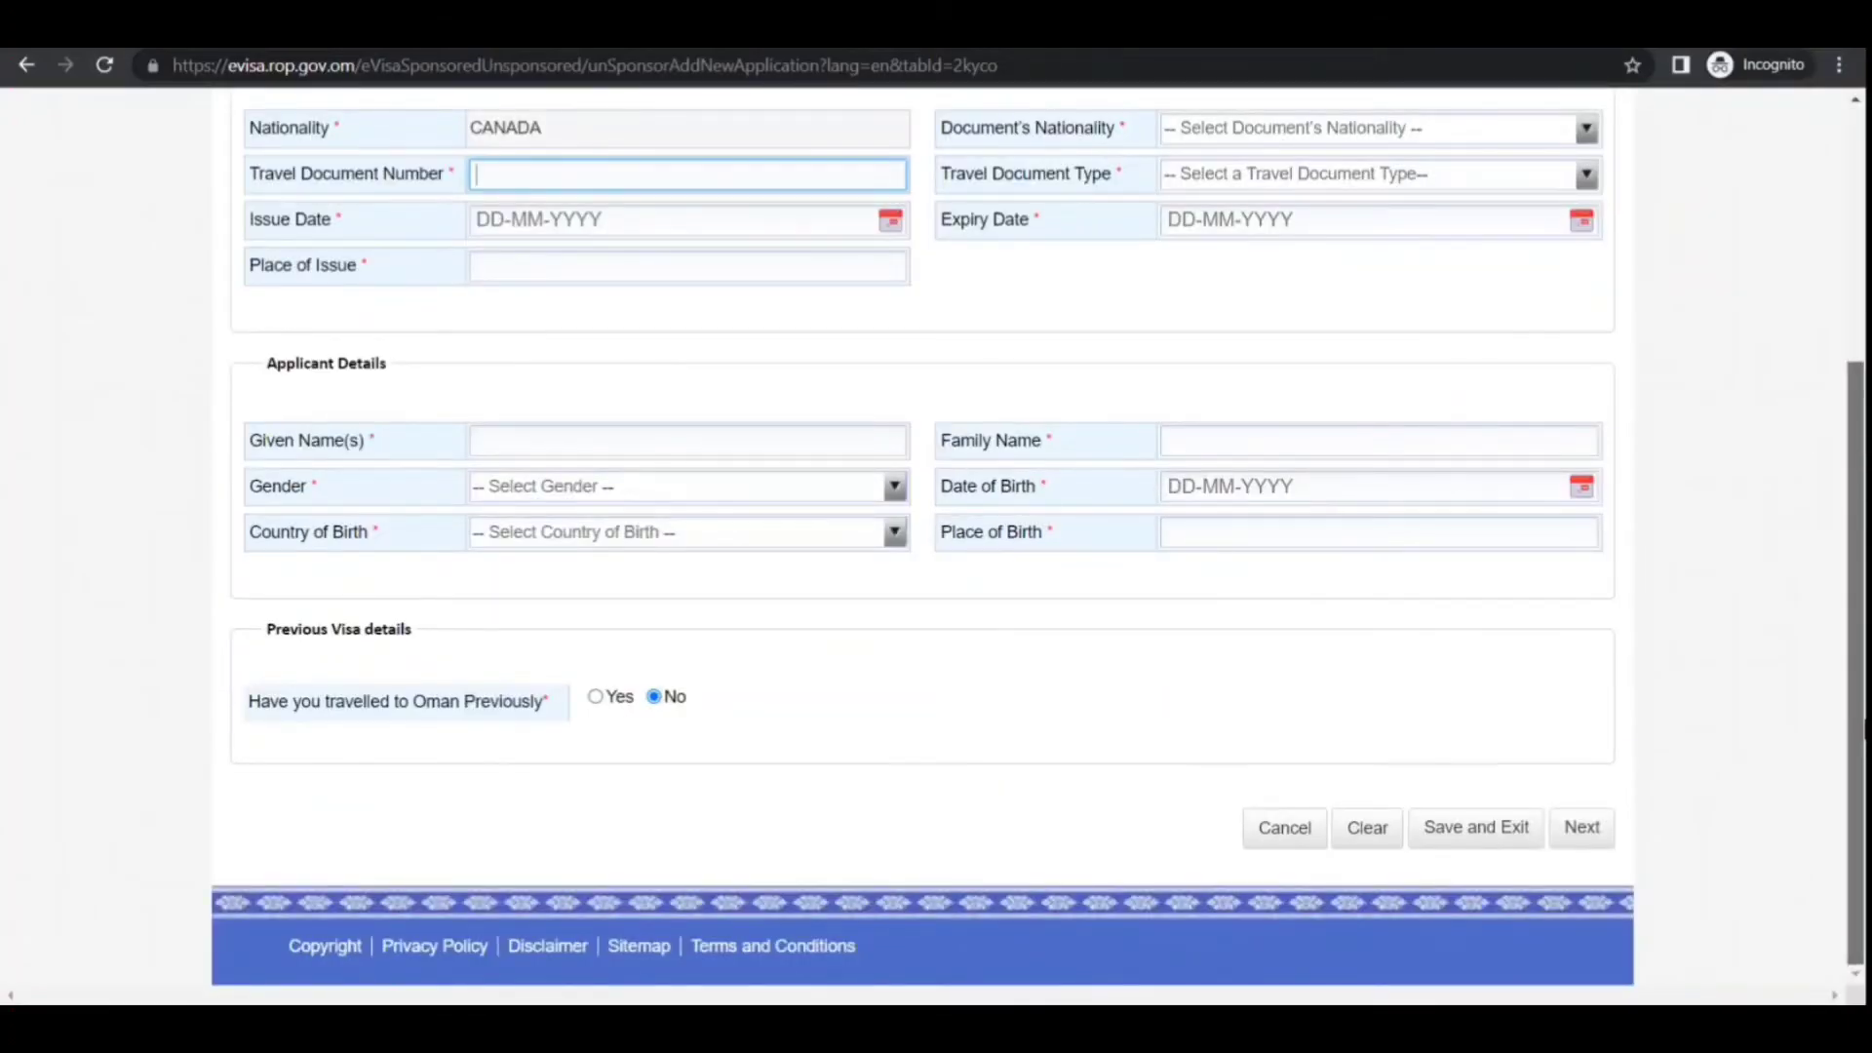
pyautogui.moveTo(1865, 727); pyautogui.dragTo(1810, 472)
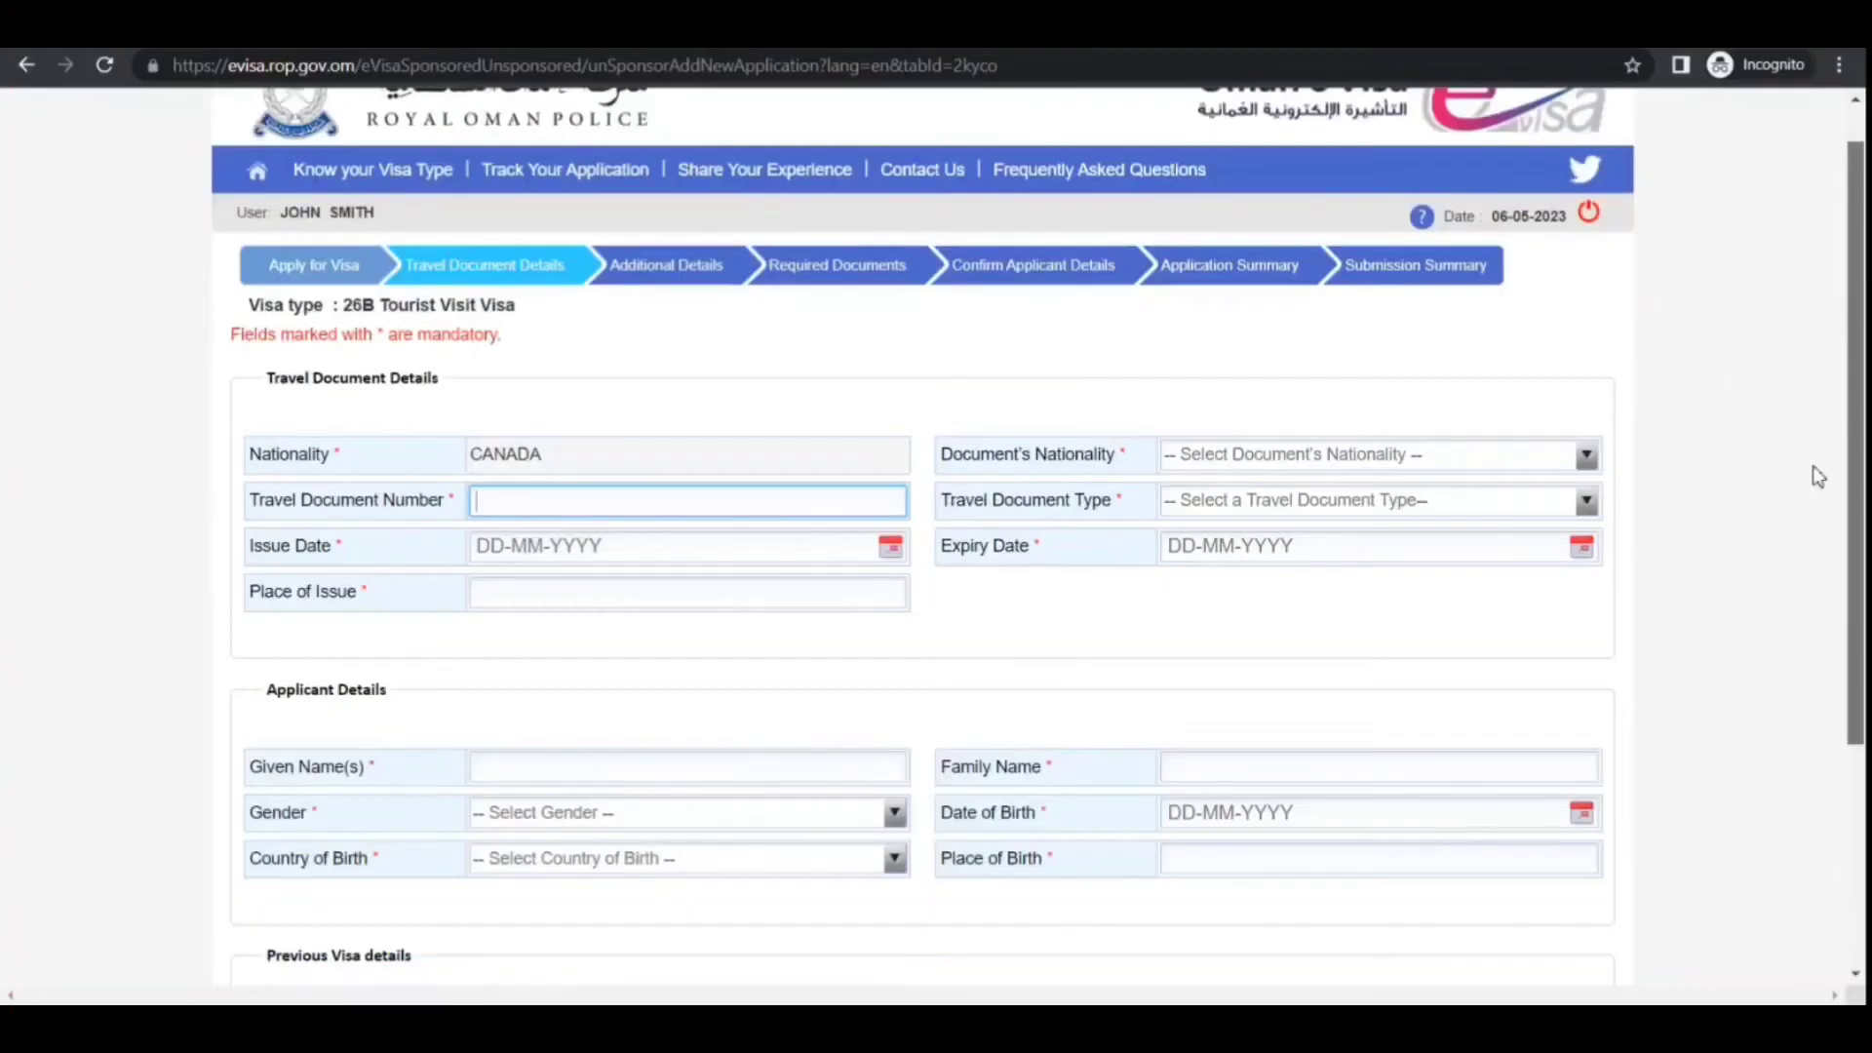
pyautogui.click(679, 282)
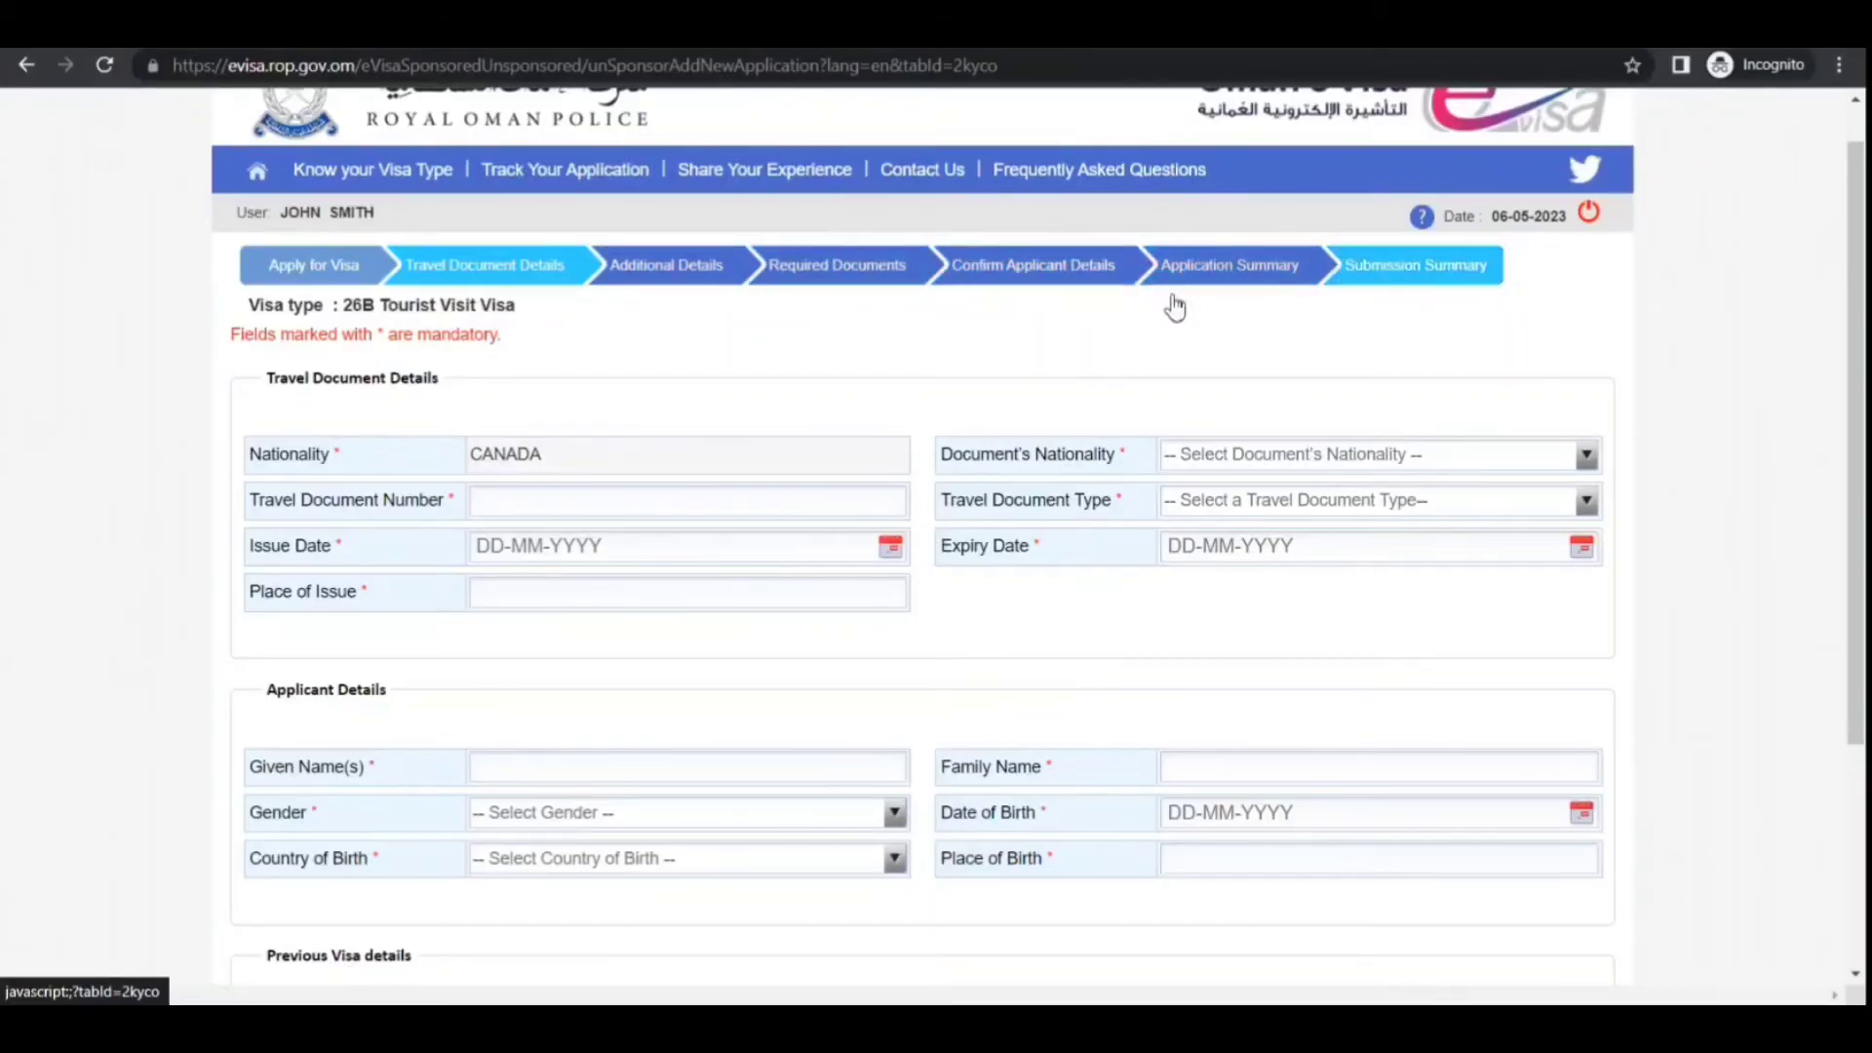
pyautogui.click(765, 509)
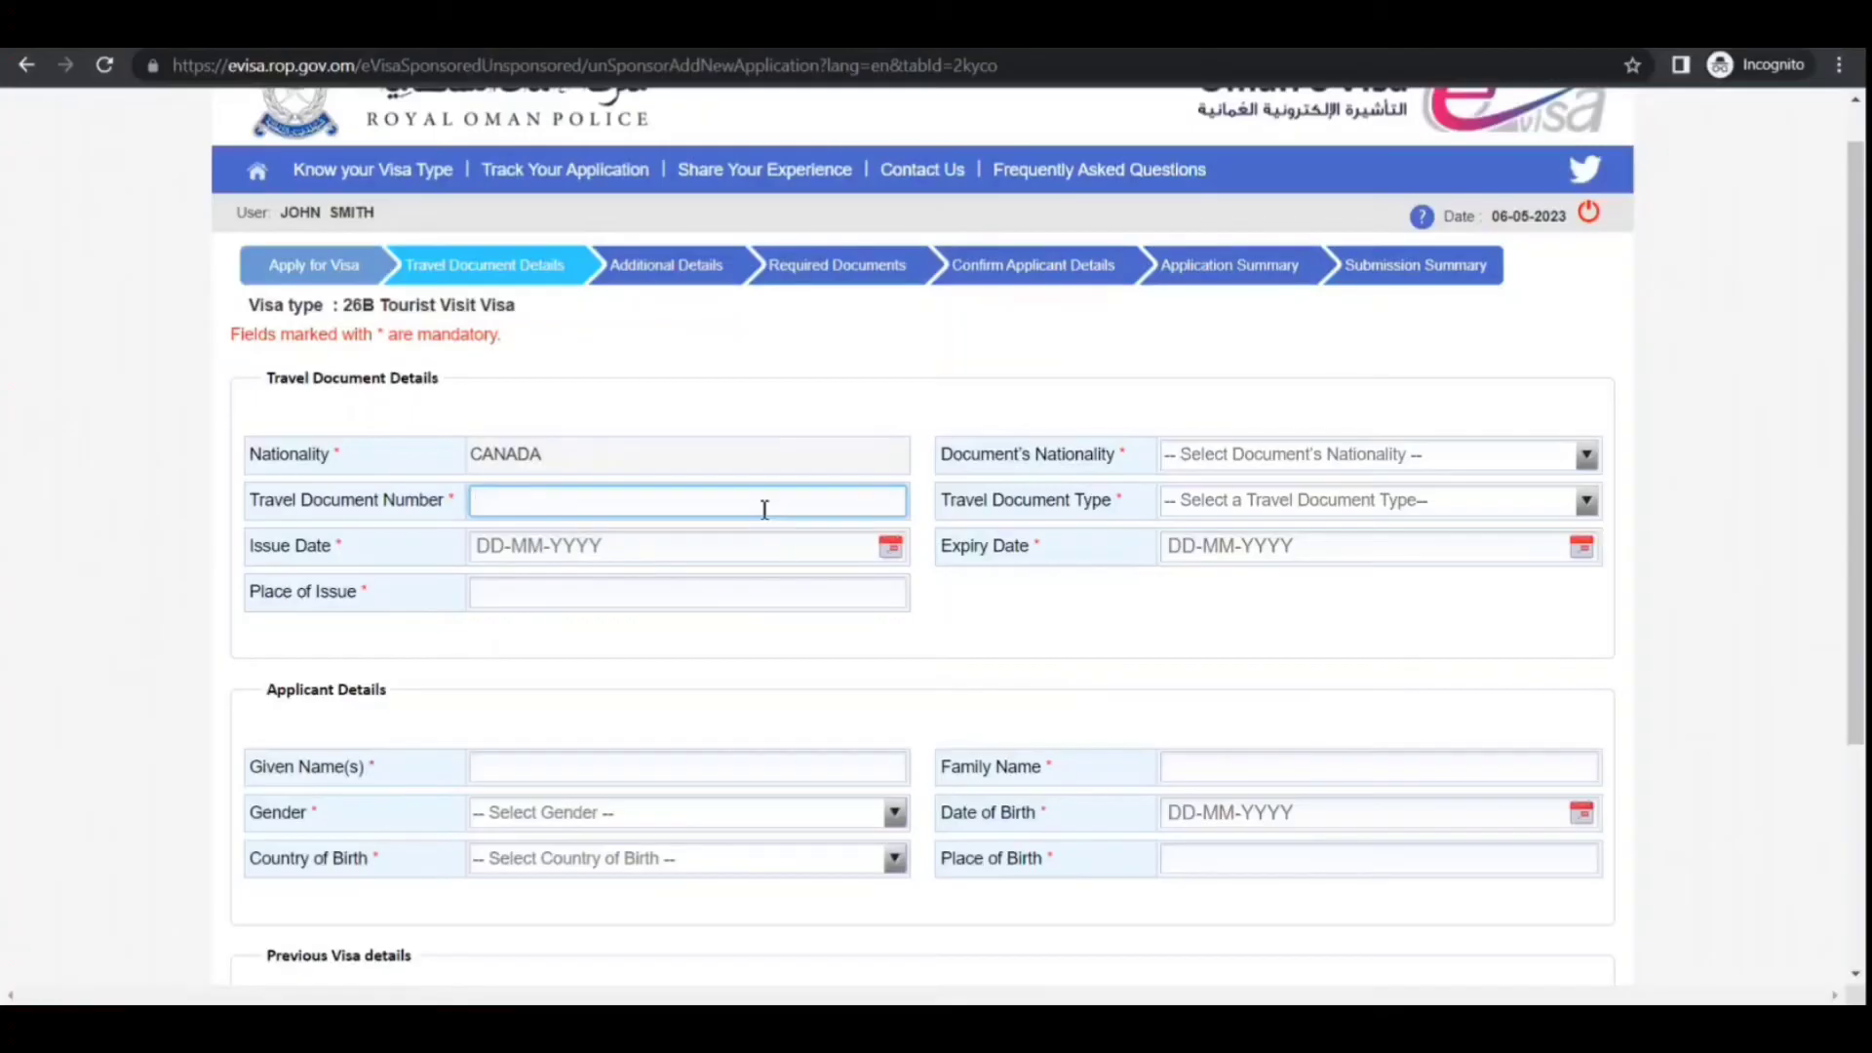
pyautogui.click(1344, 469)
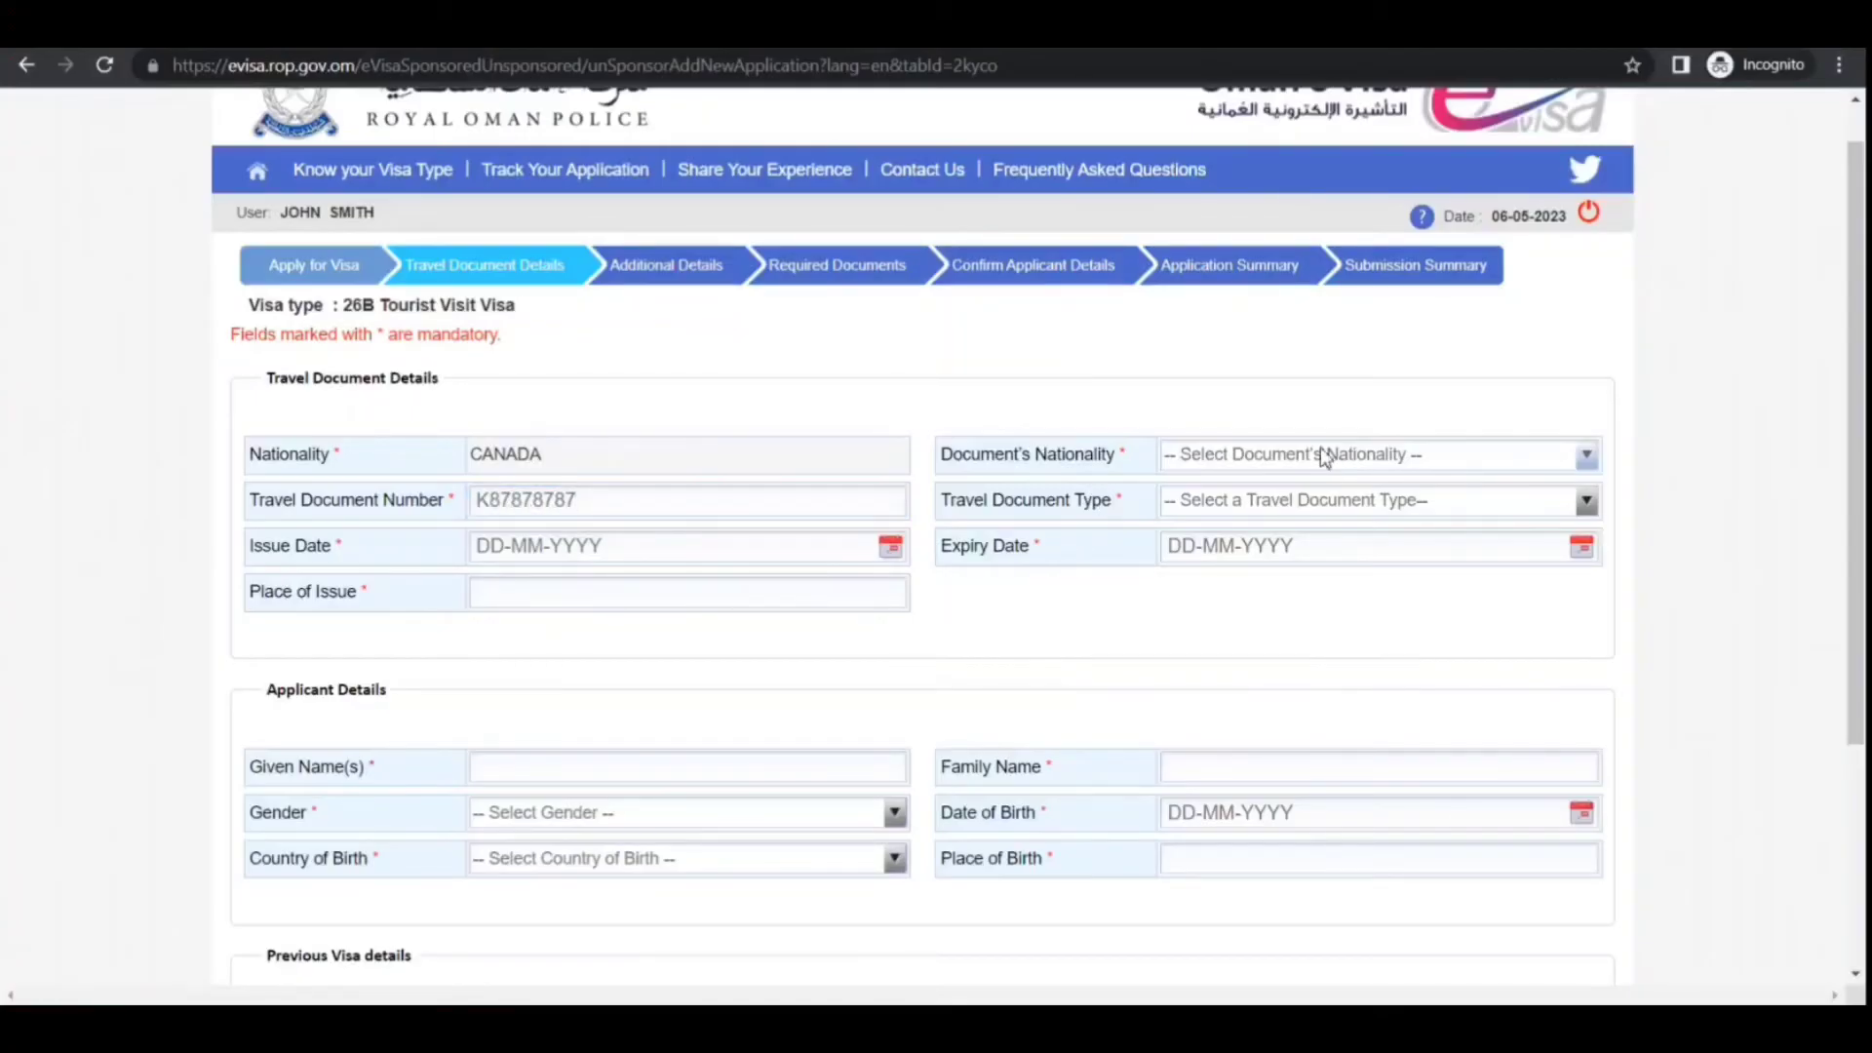
pyautogui.click(1268, 520)
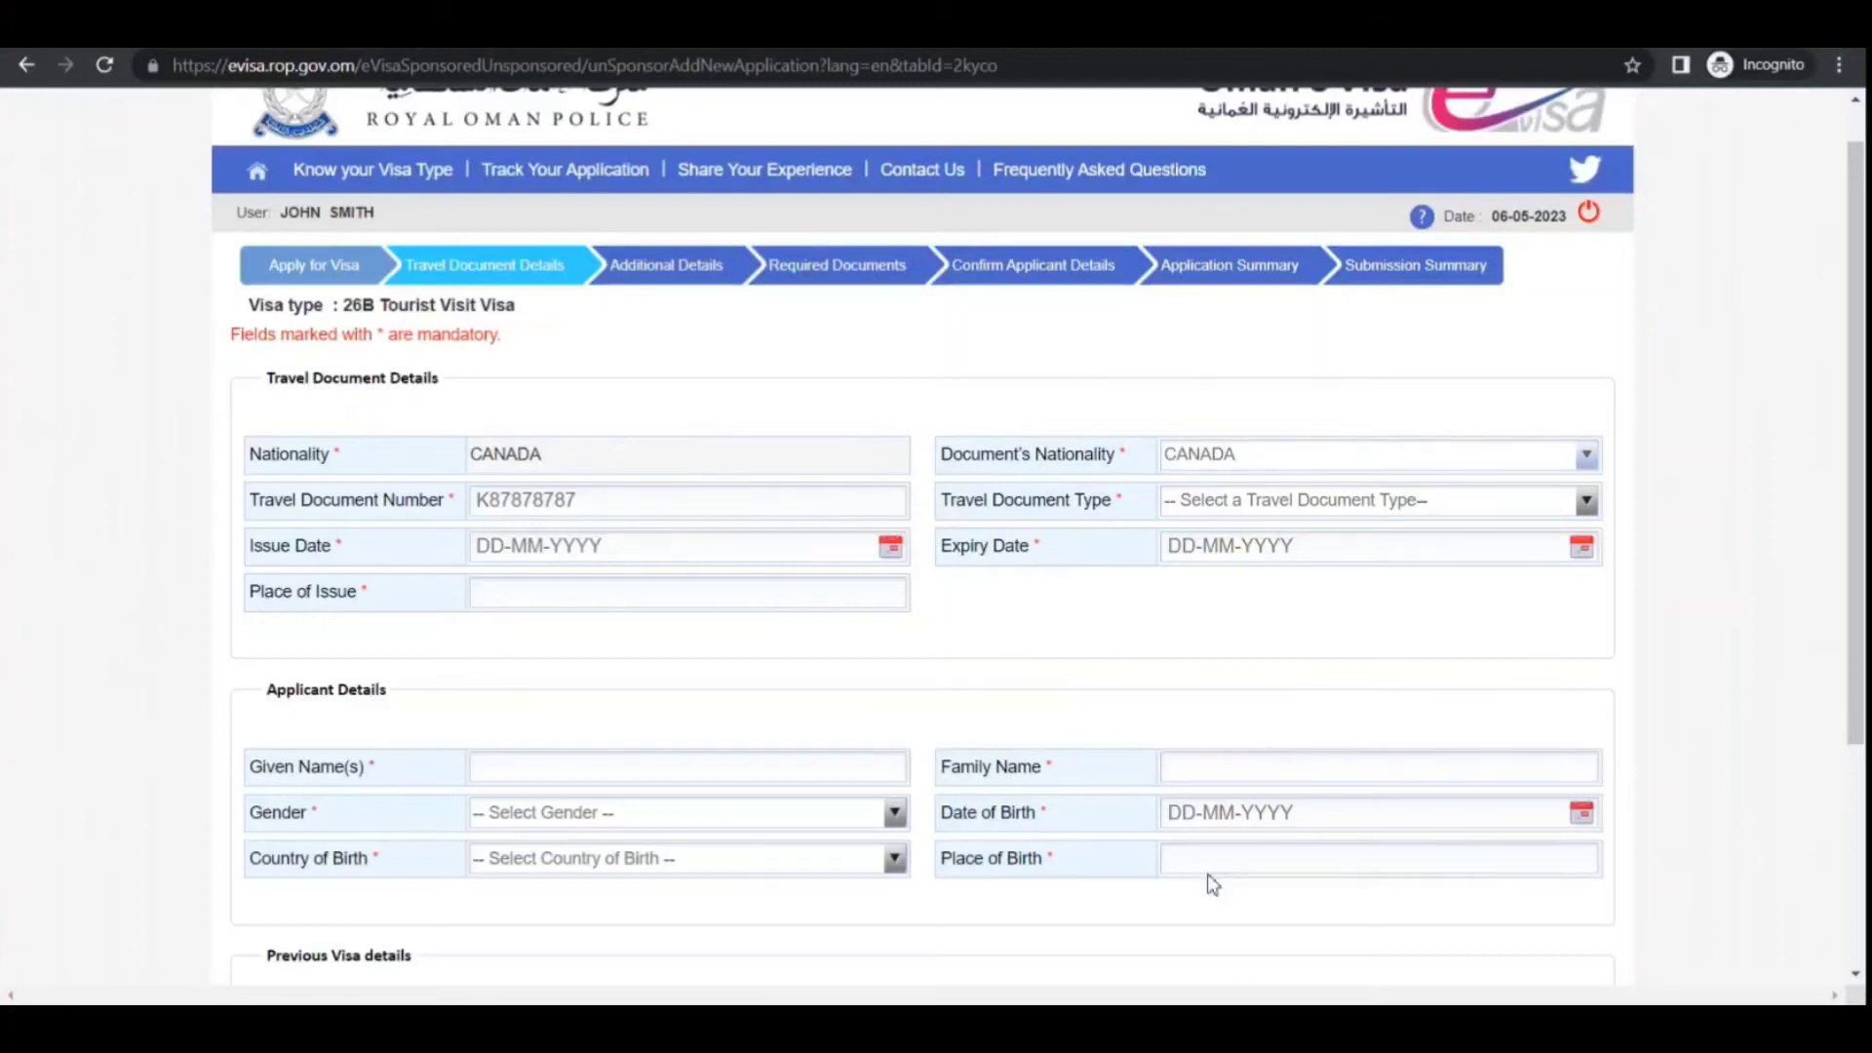
pyautogui.click(1229, 511)
pyautogui.click(1201, 571)
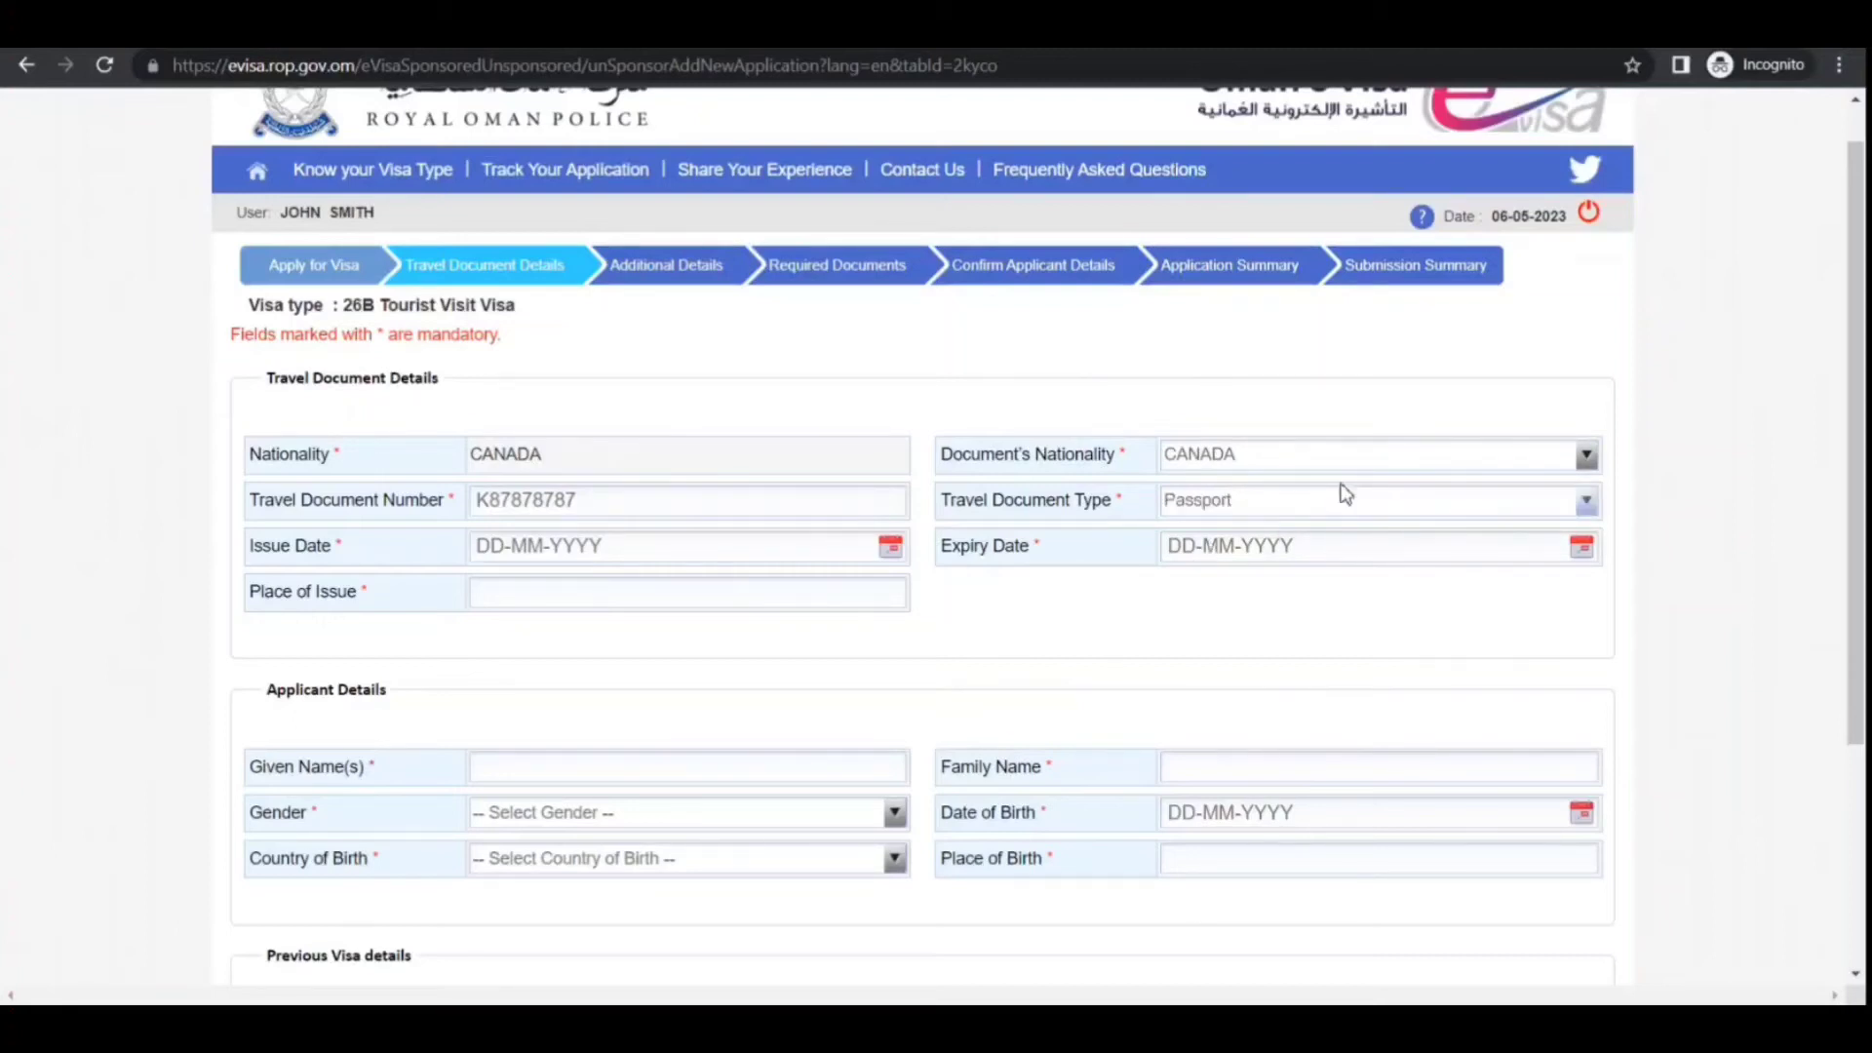
# Set the issue date to 30-05-2018 and the expiry date to 15-11-2028
pyautogui.click(893, 556)
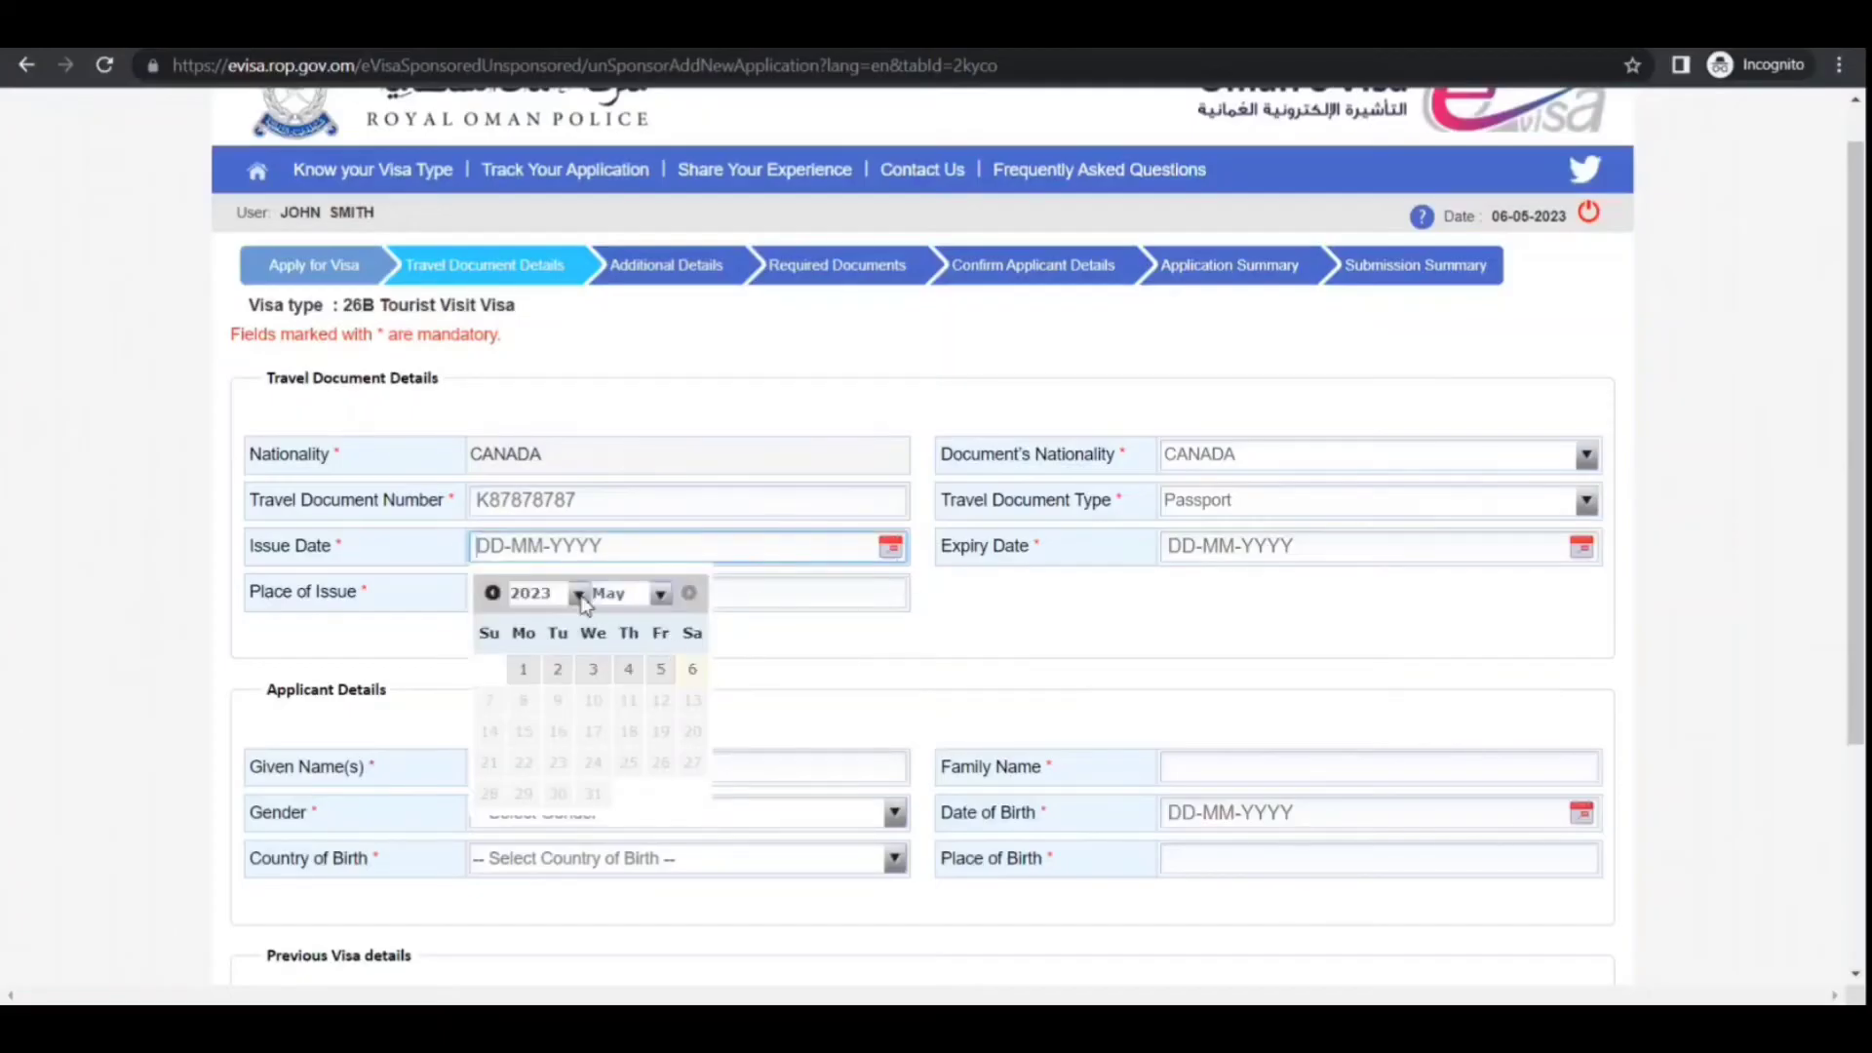
pyautogui.click(556, 860)
pyautogui.click(593, 793)
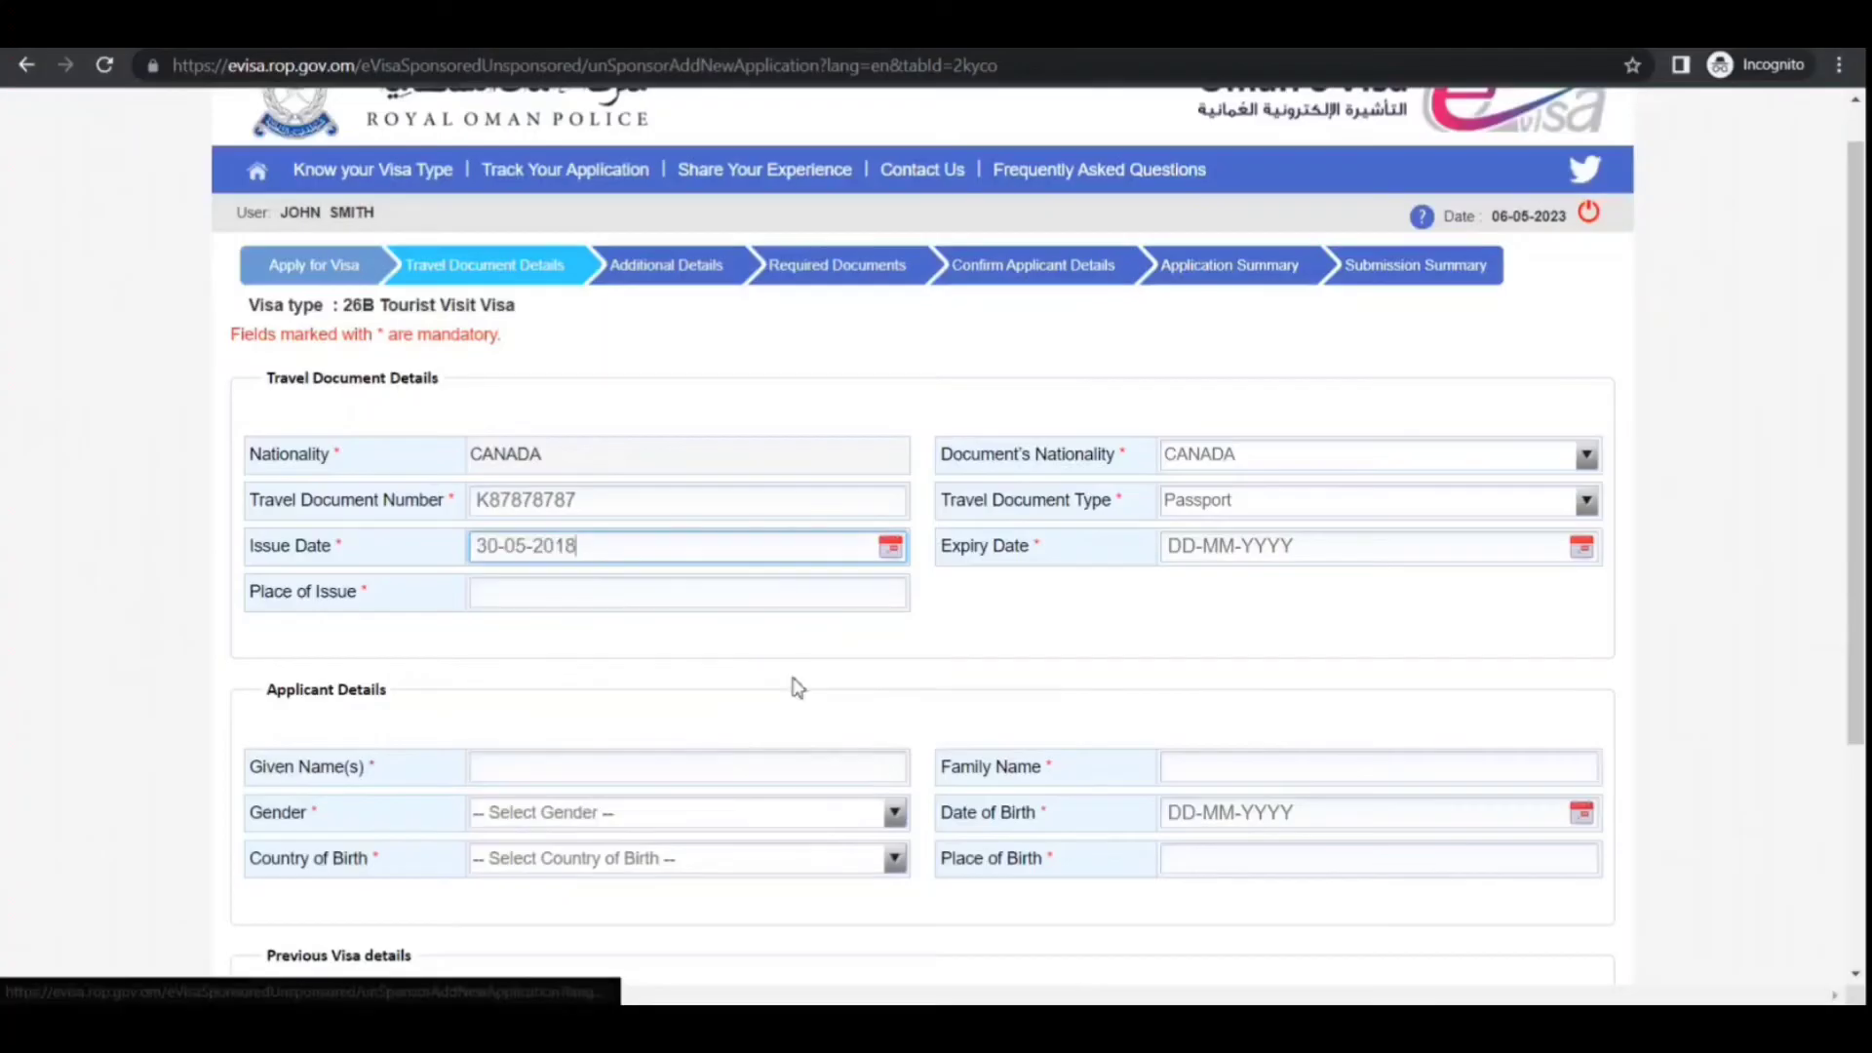
pyautogui.click(1582, 547)
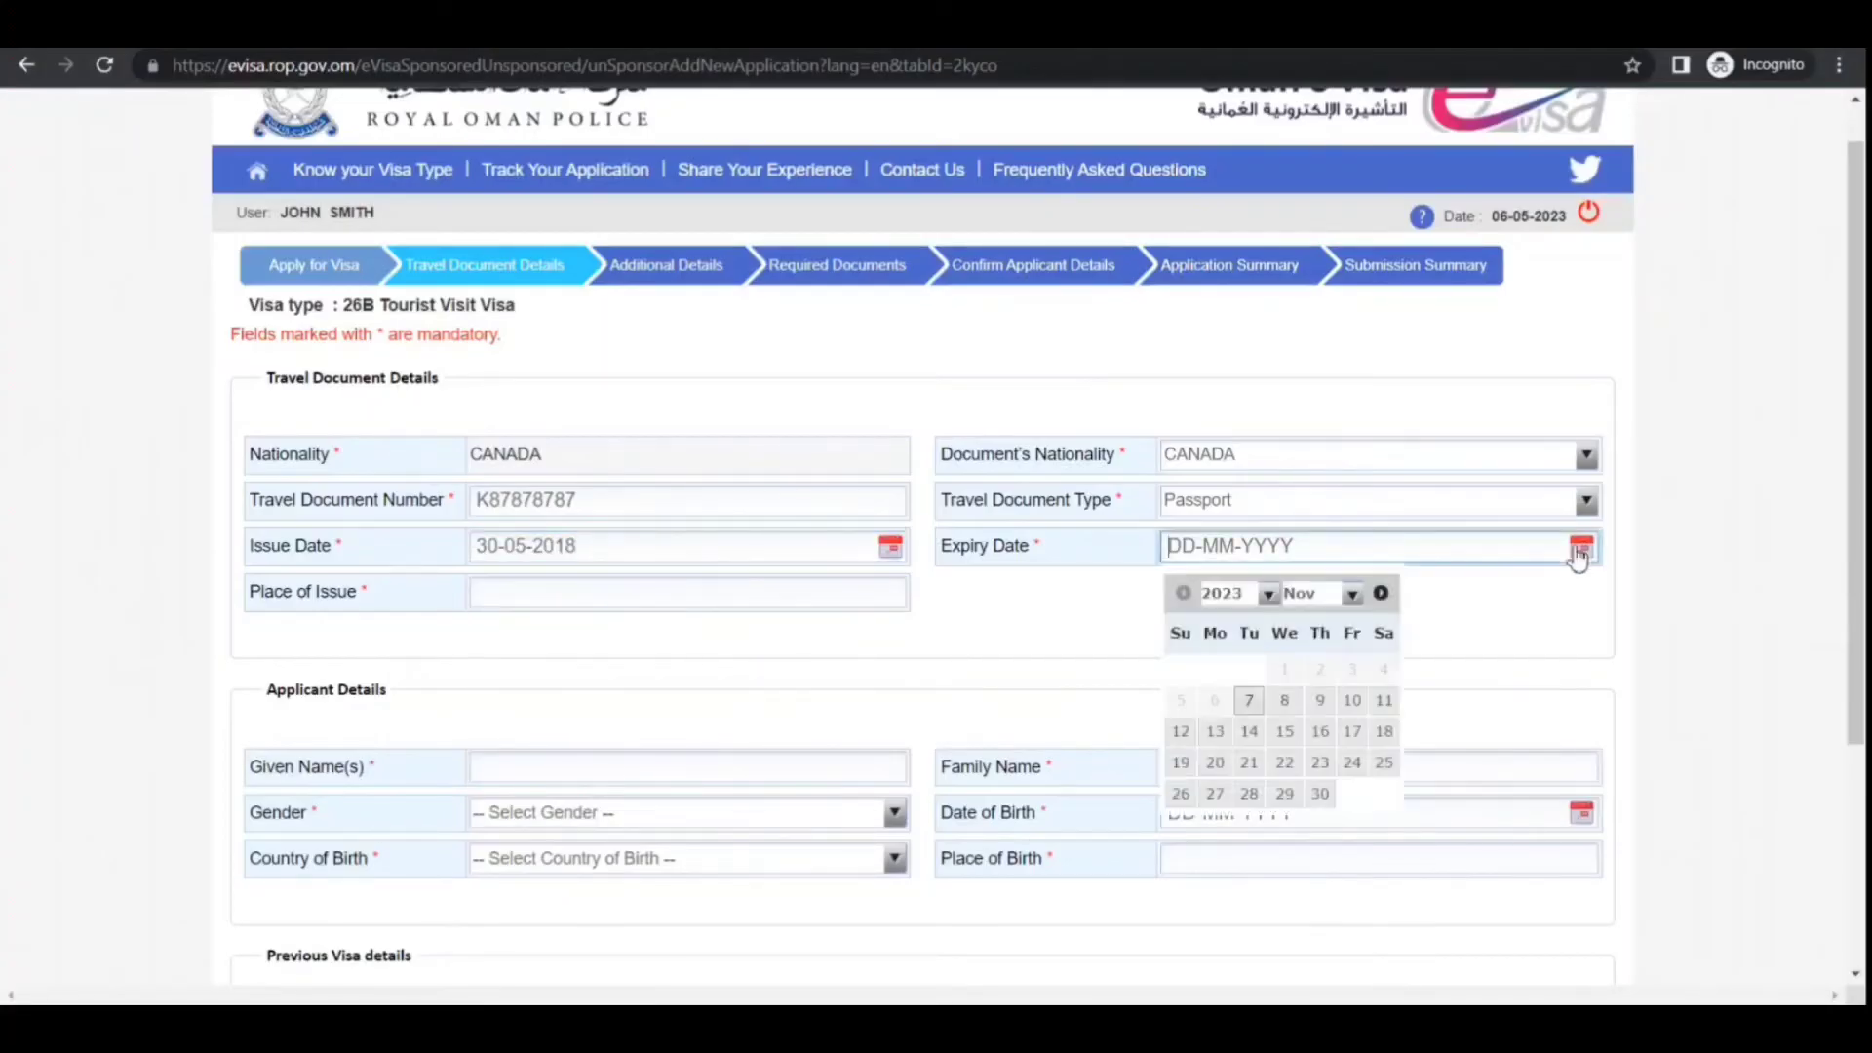
pyautogui.click(1242, 695)
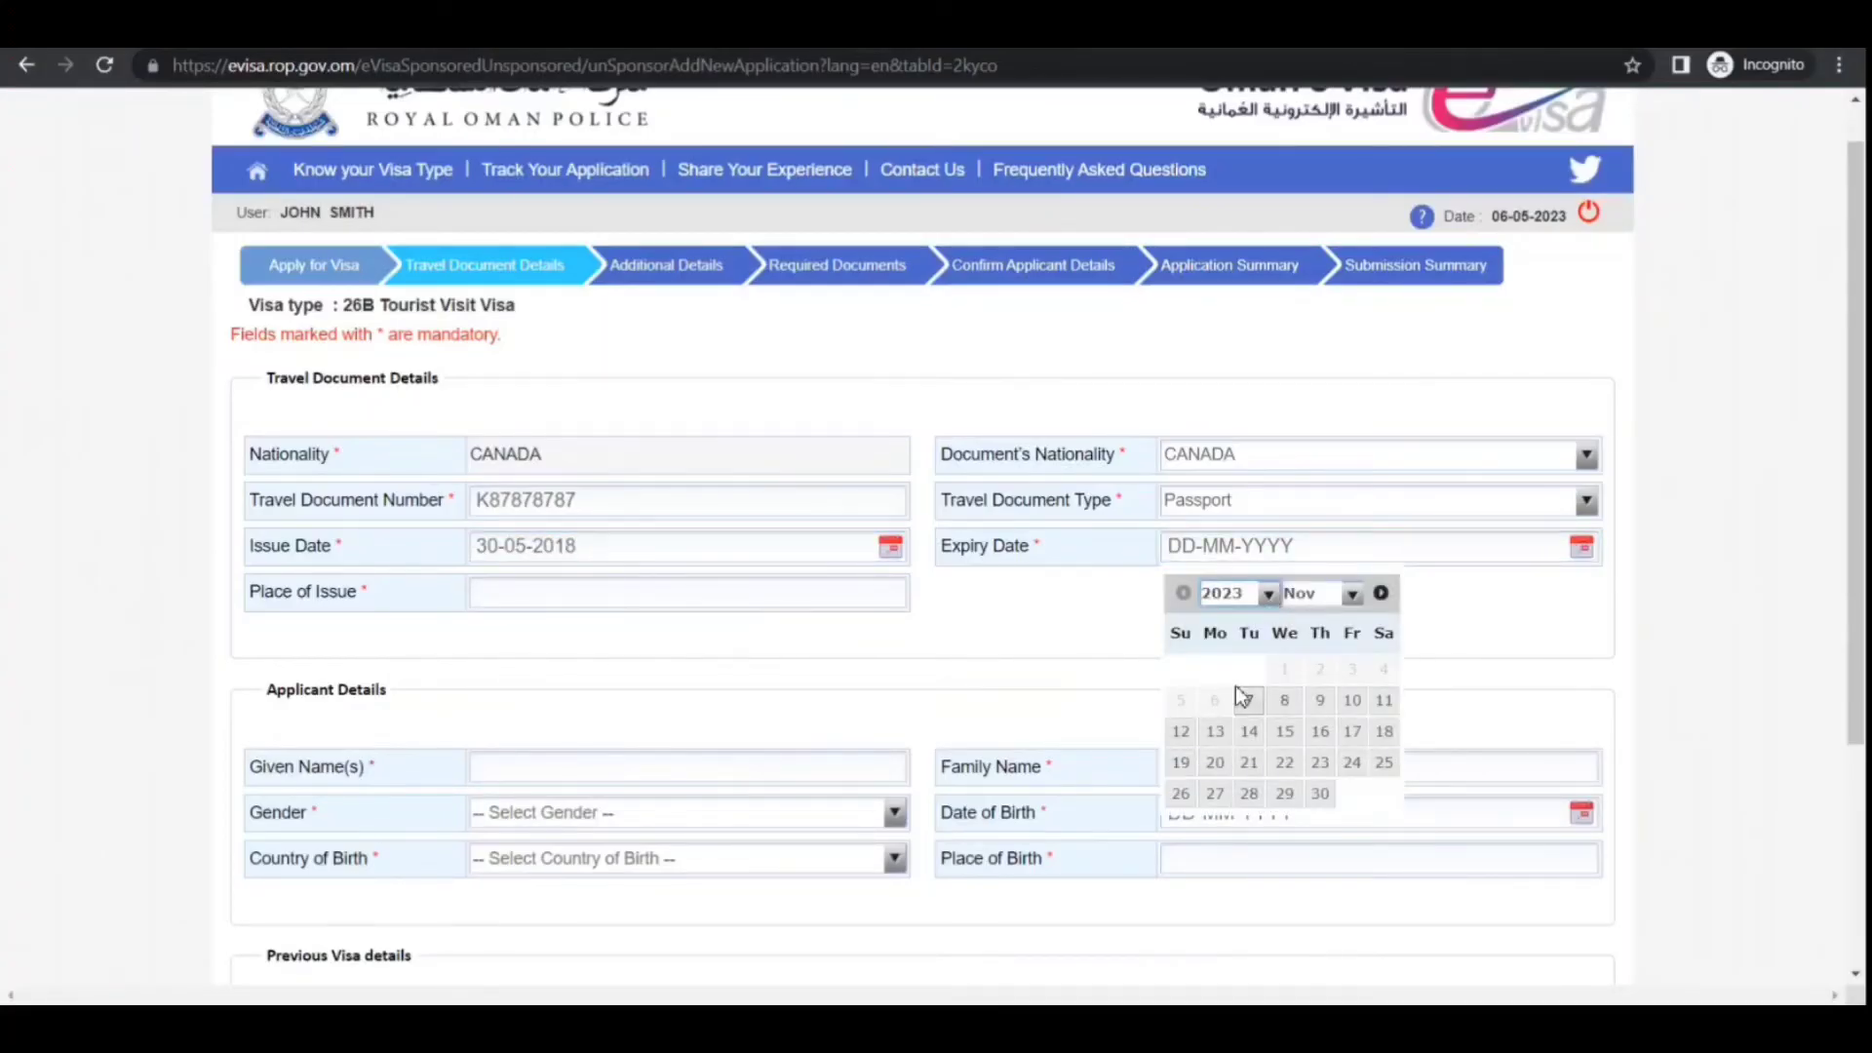
pyautogui.click(1285, 732)
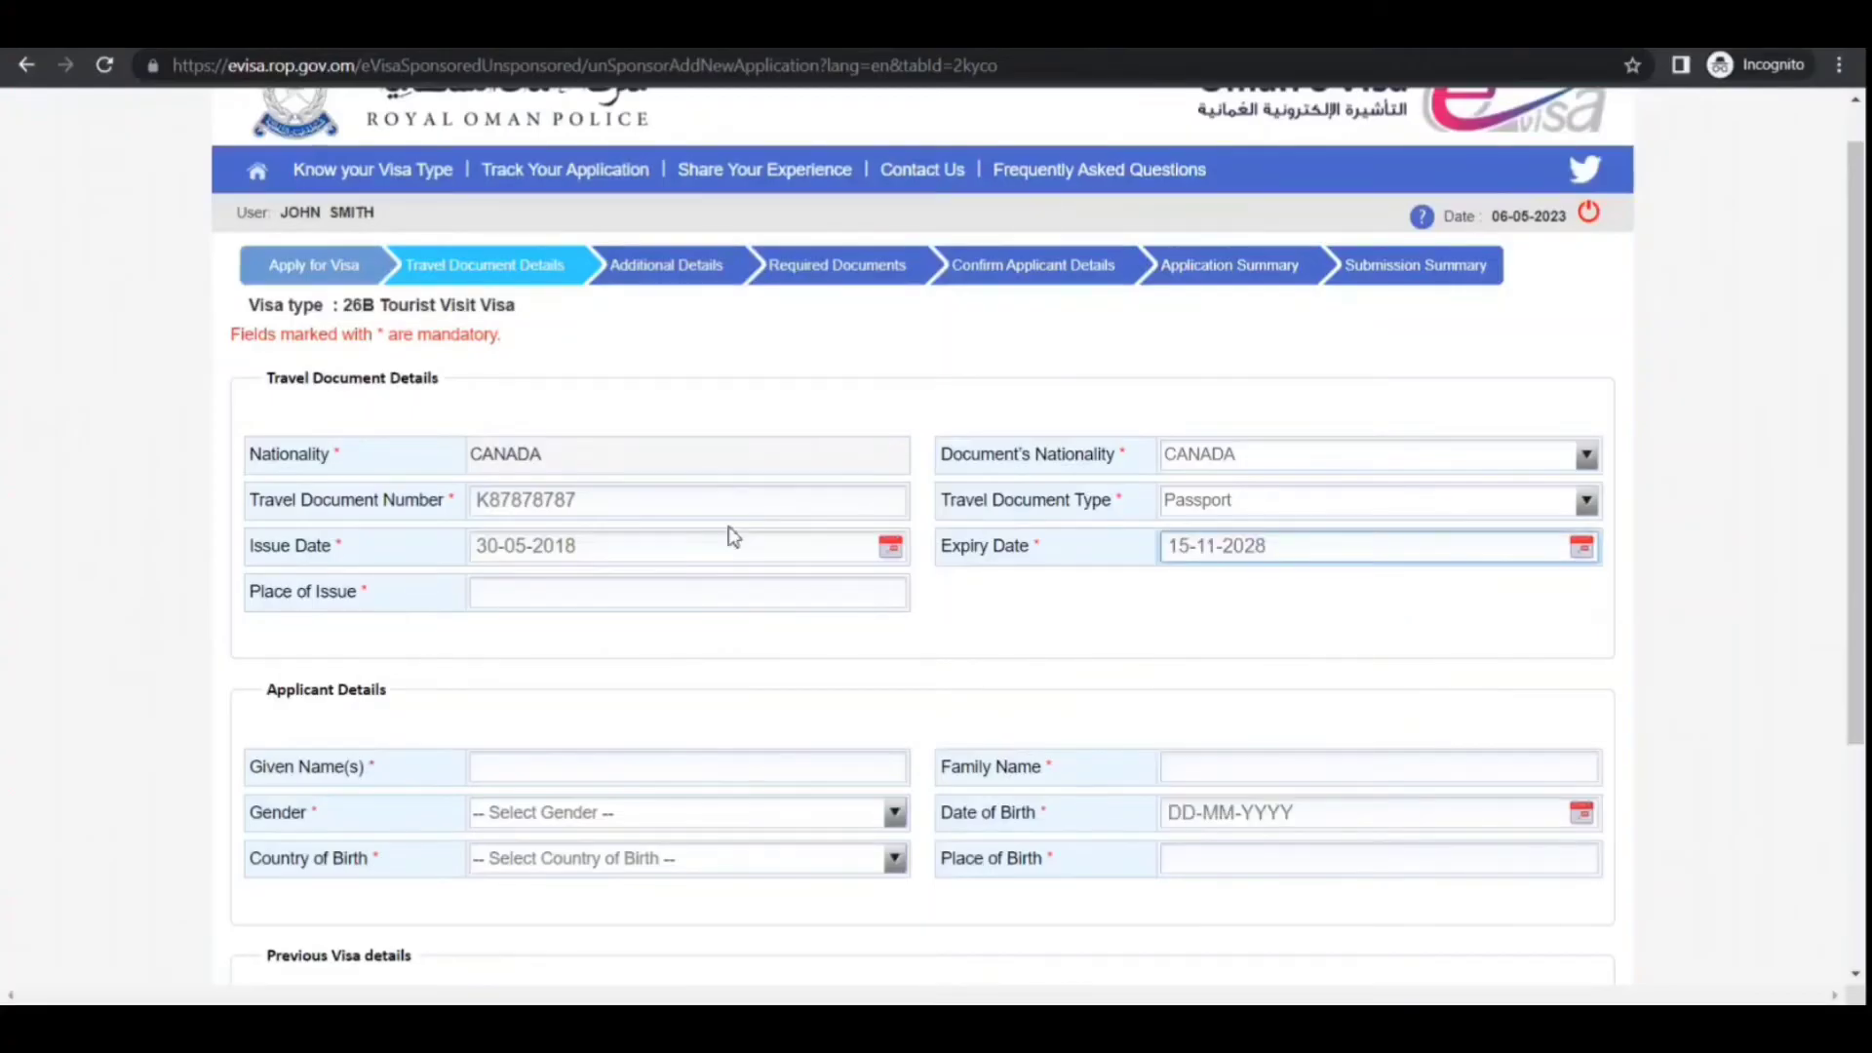
pyautogui.click(606, 588)
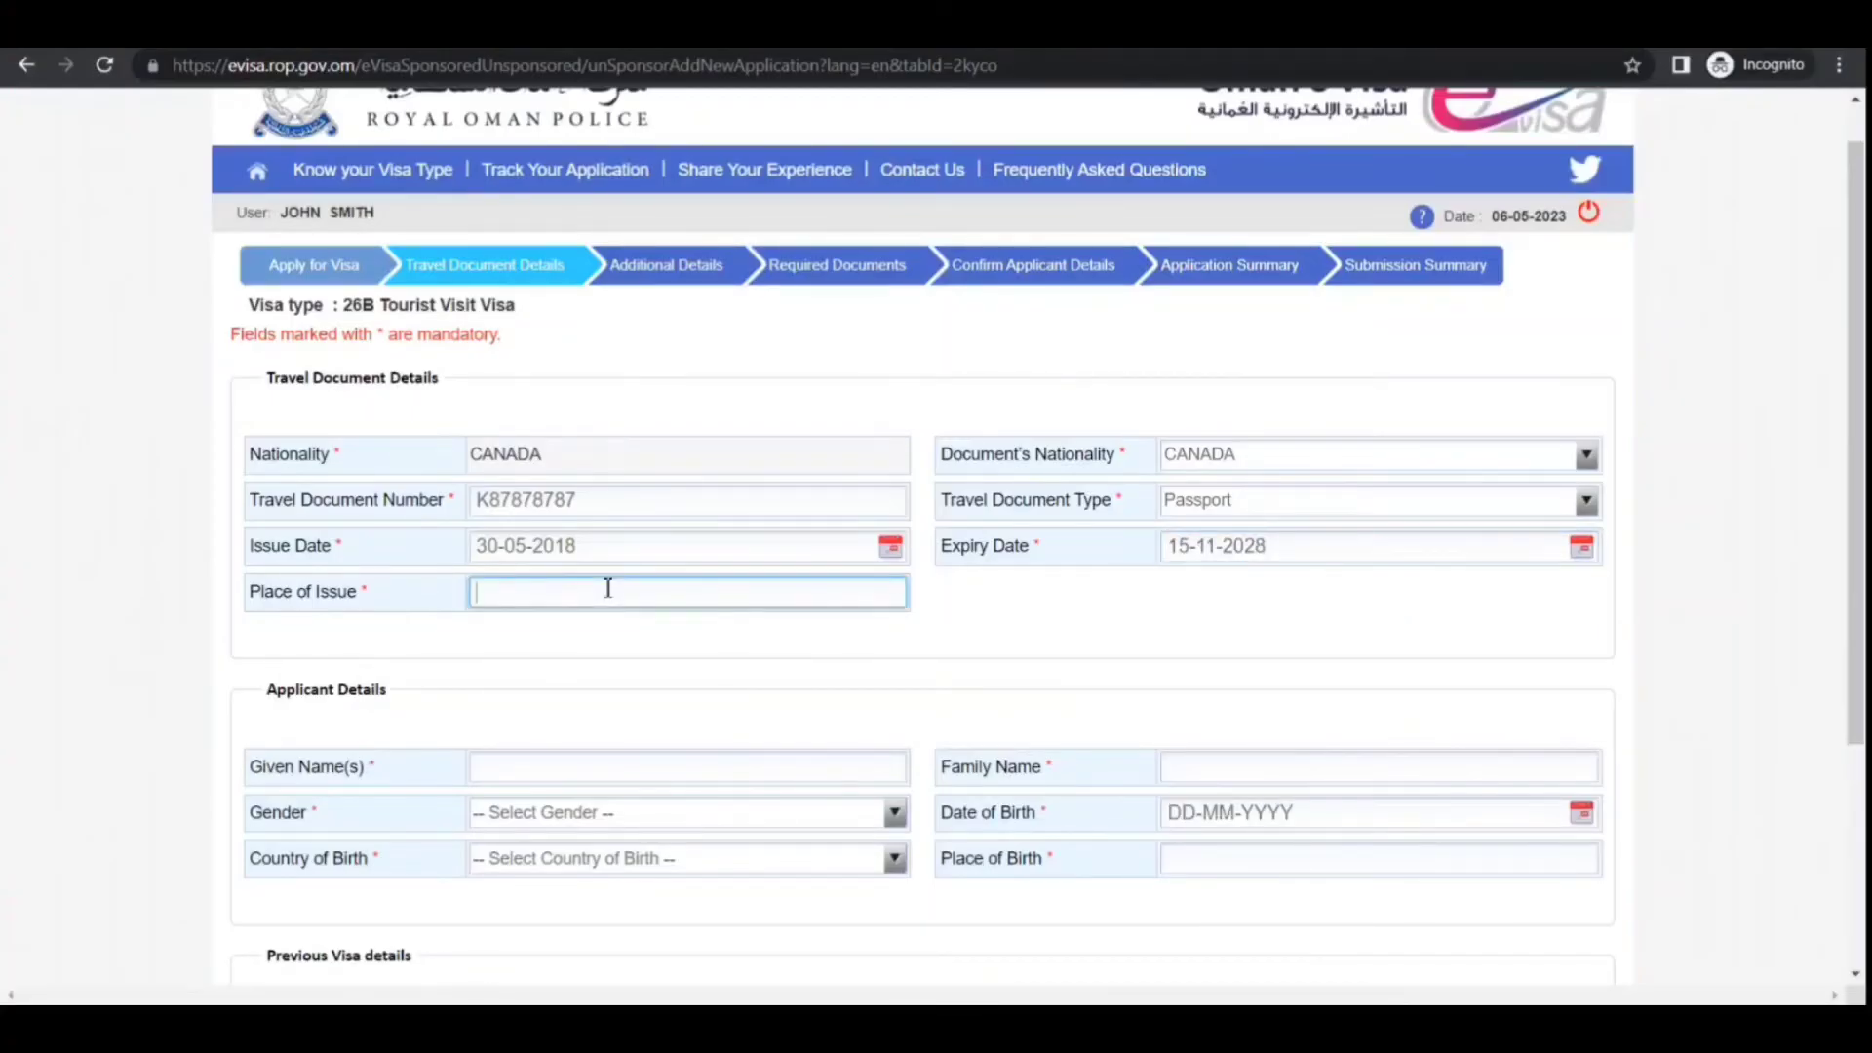
# Enter Toronto as place of issue and fill in the applicant's given and family names
pyautogui.write('Toronto')
pyautogui.press('Tab')
pyautogui.write('John')
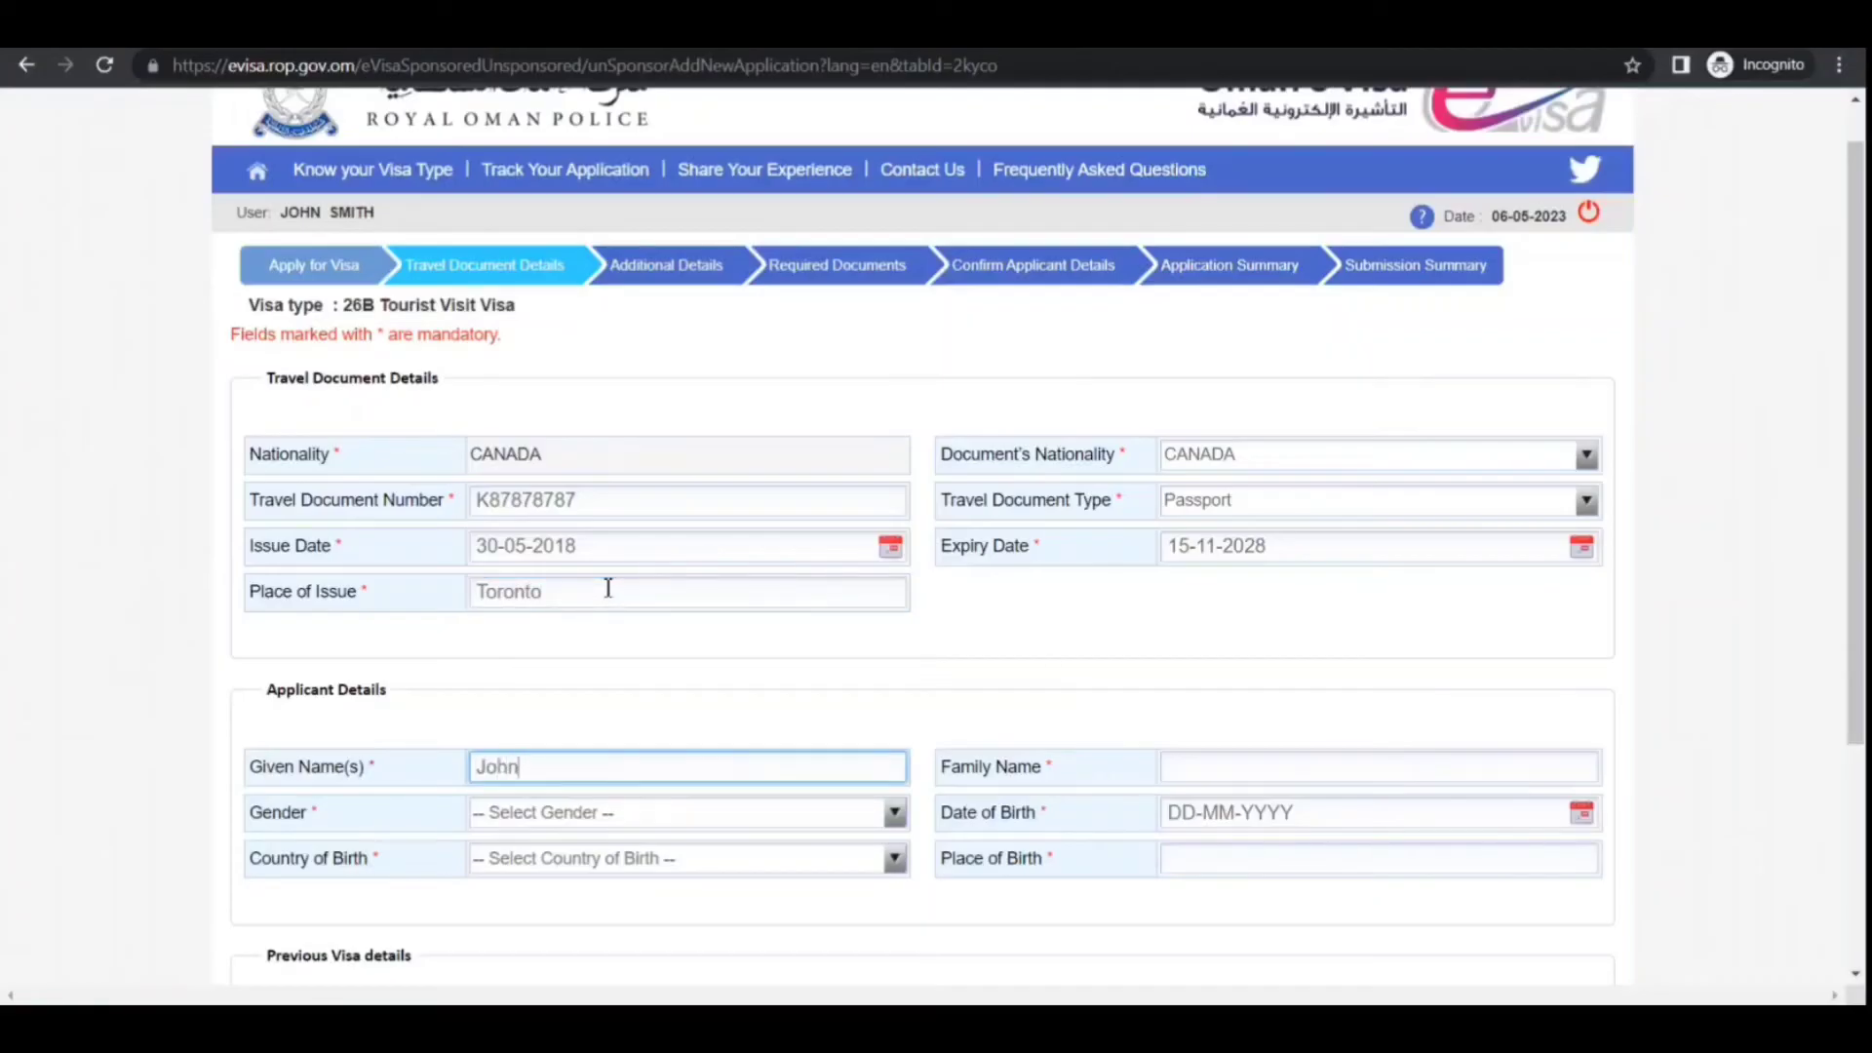
pyautogui.press('Tab')
pyautogui.write('SM')
pyautogui.press('BackSpace')
pyautogui.write('mith')
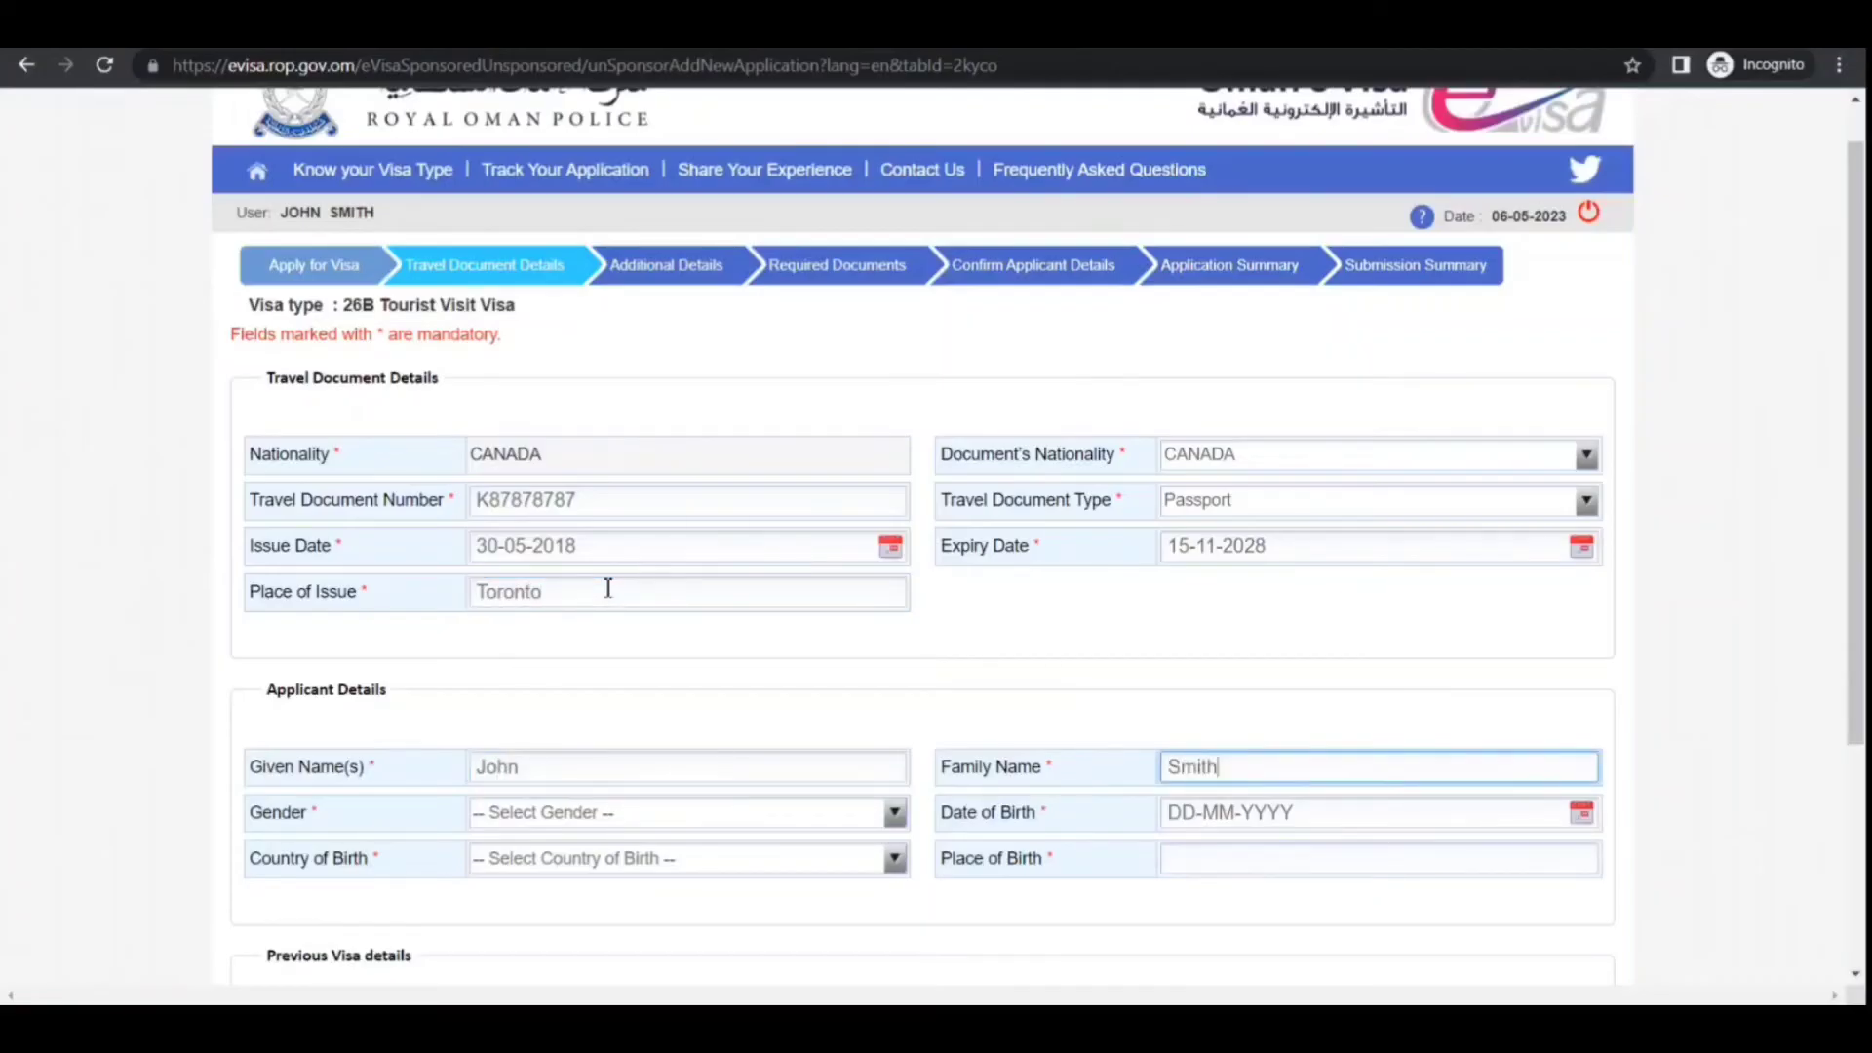
pyautogui.press('Tab')
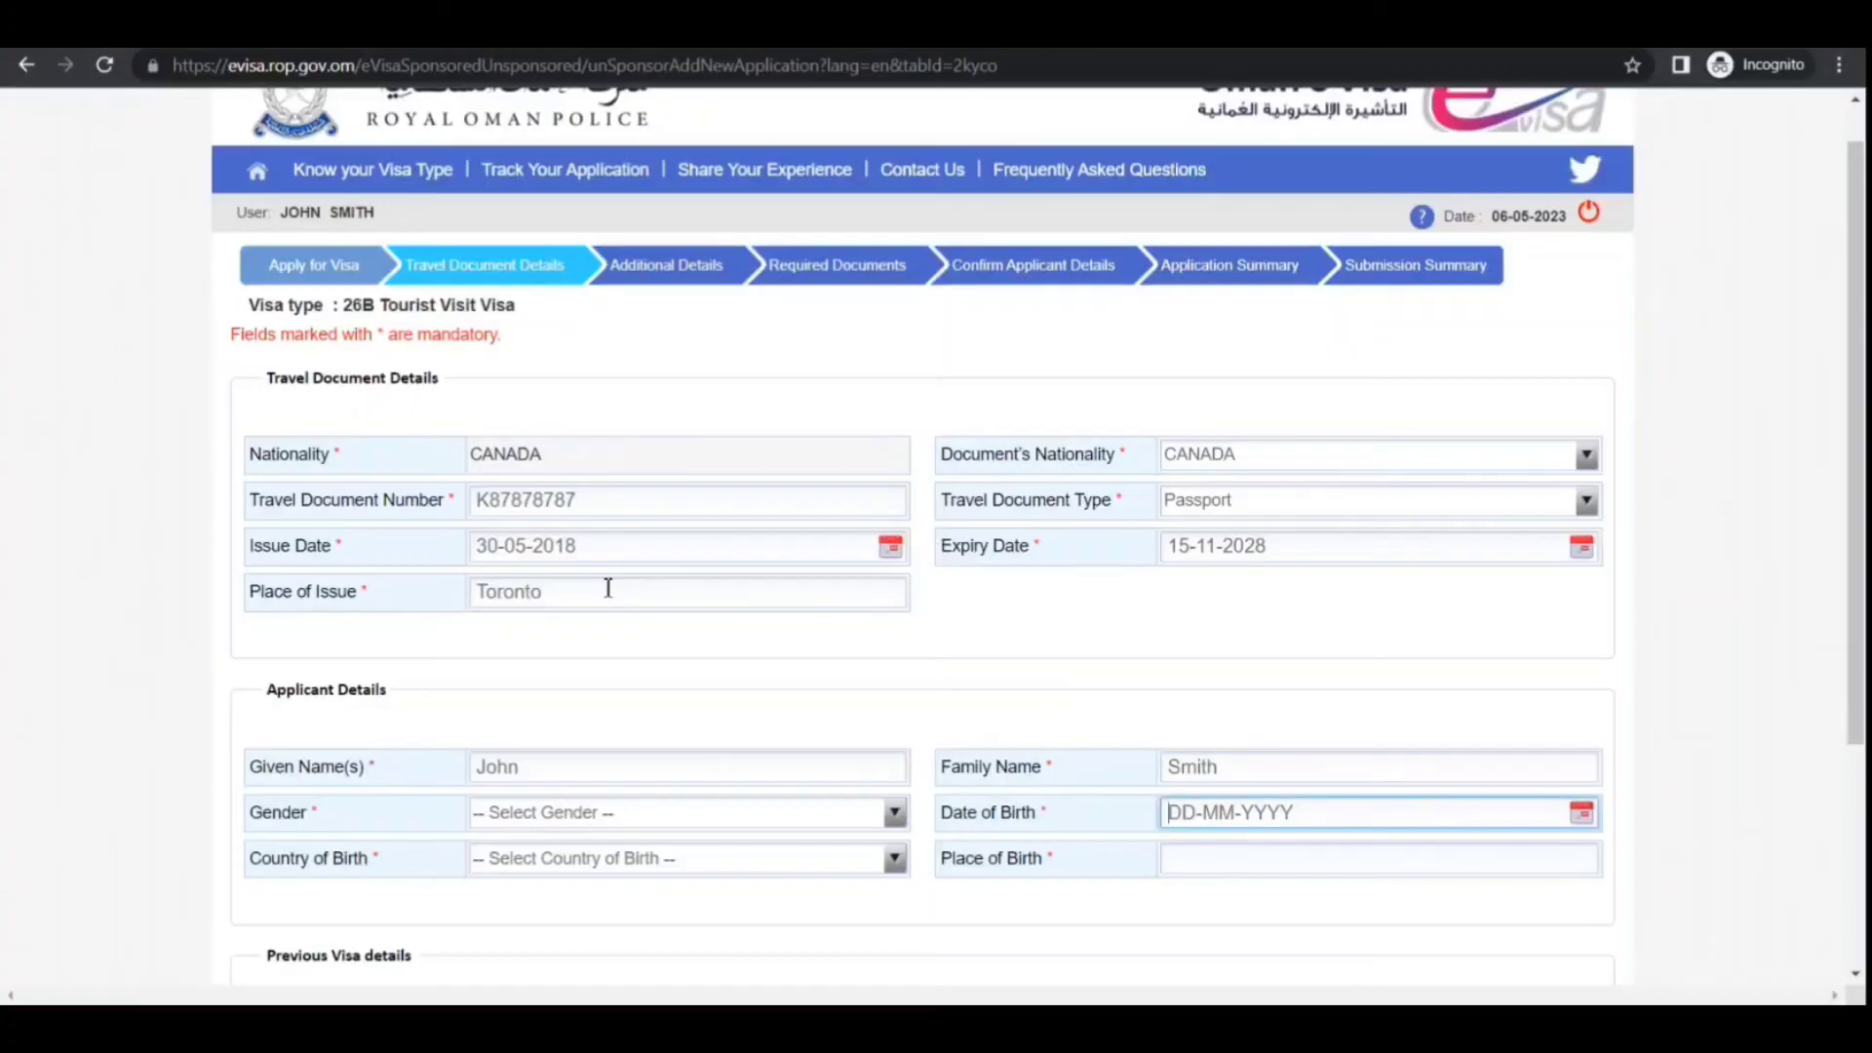
pyautogui.click(545, 825)
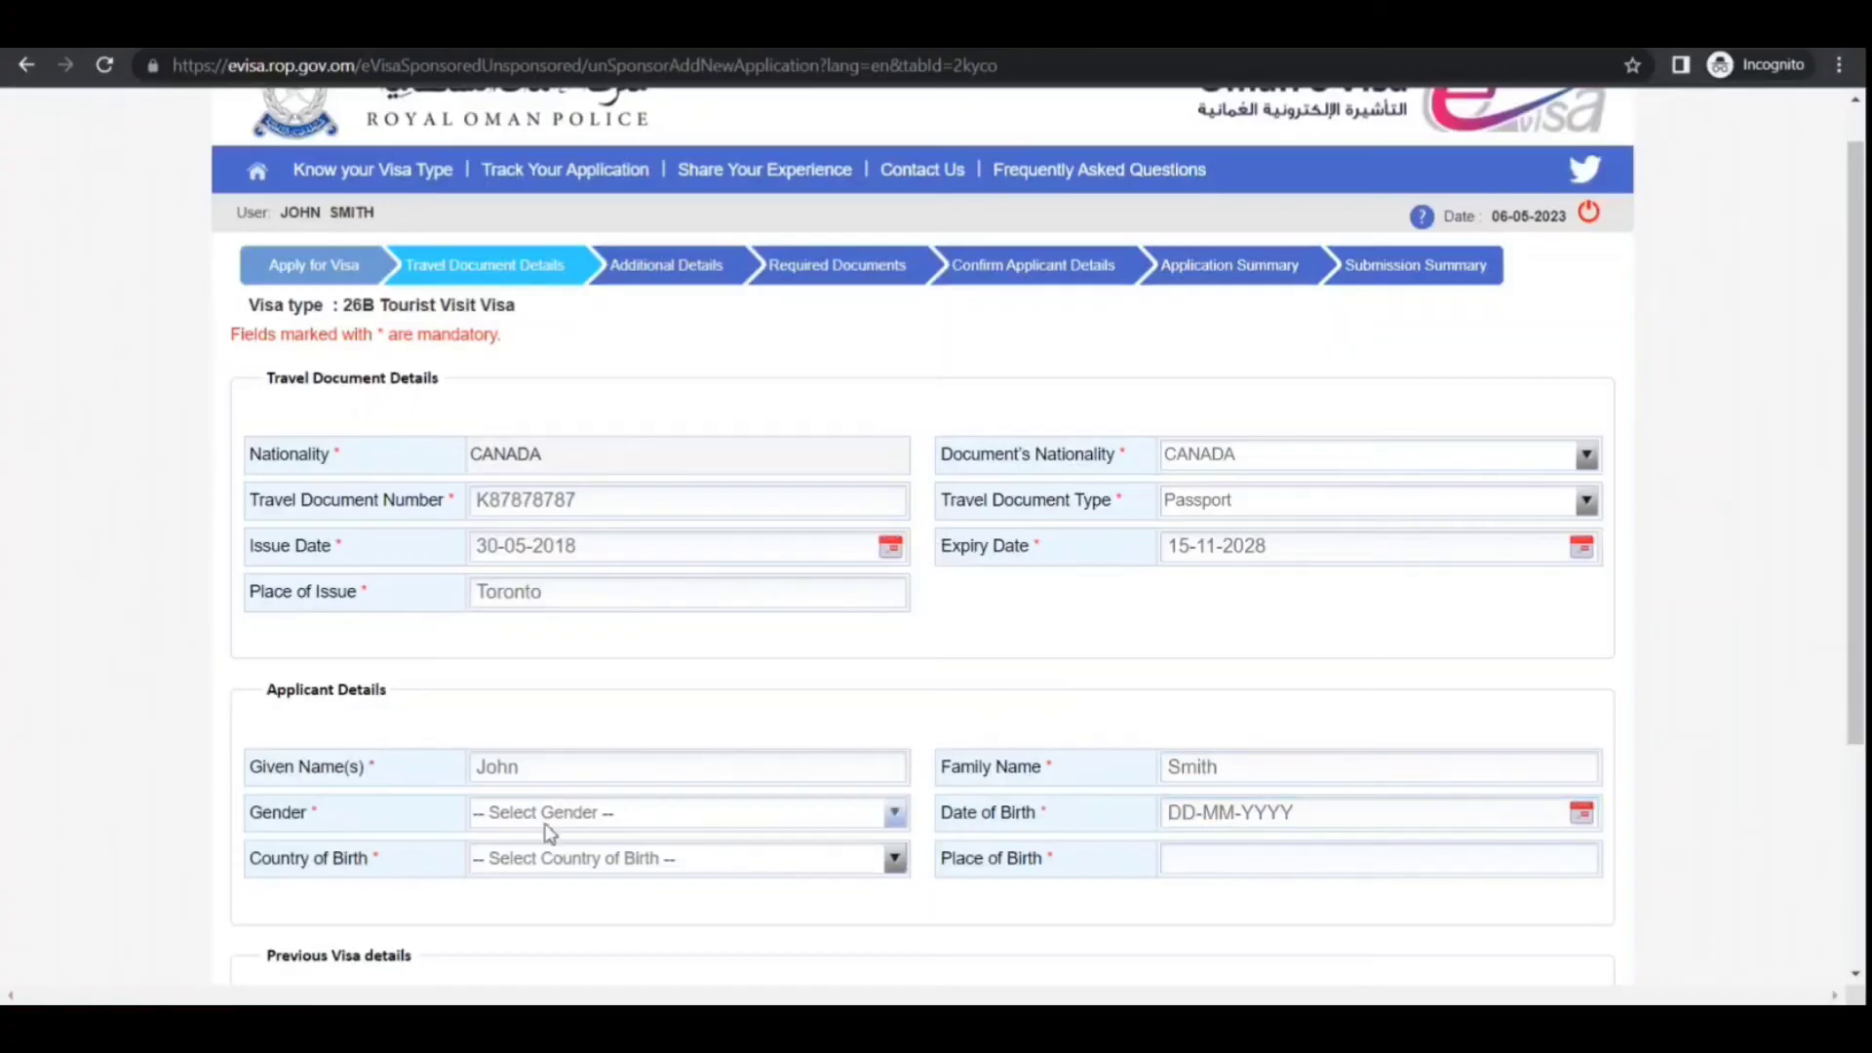
pyautogui.click(522, 870)
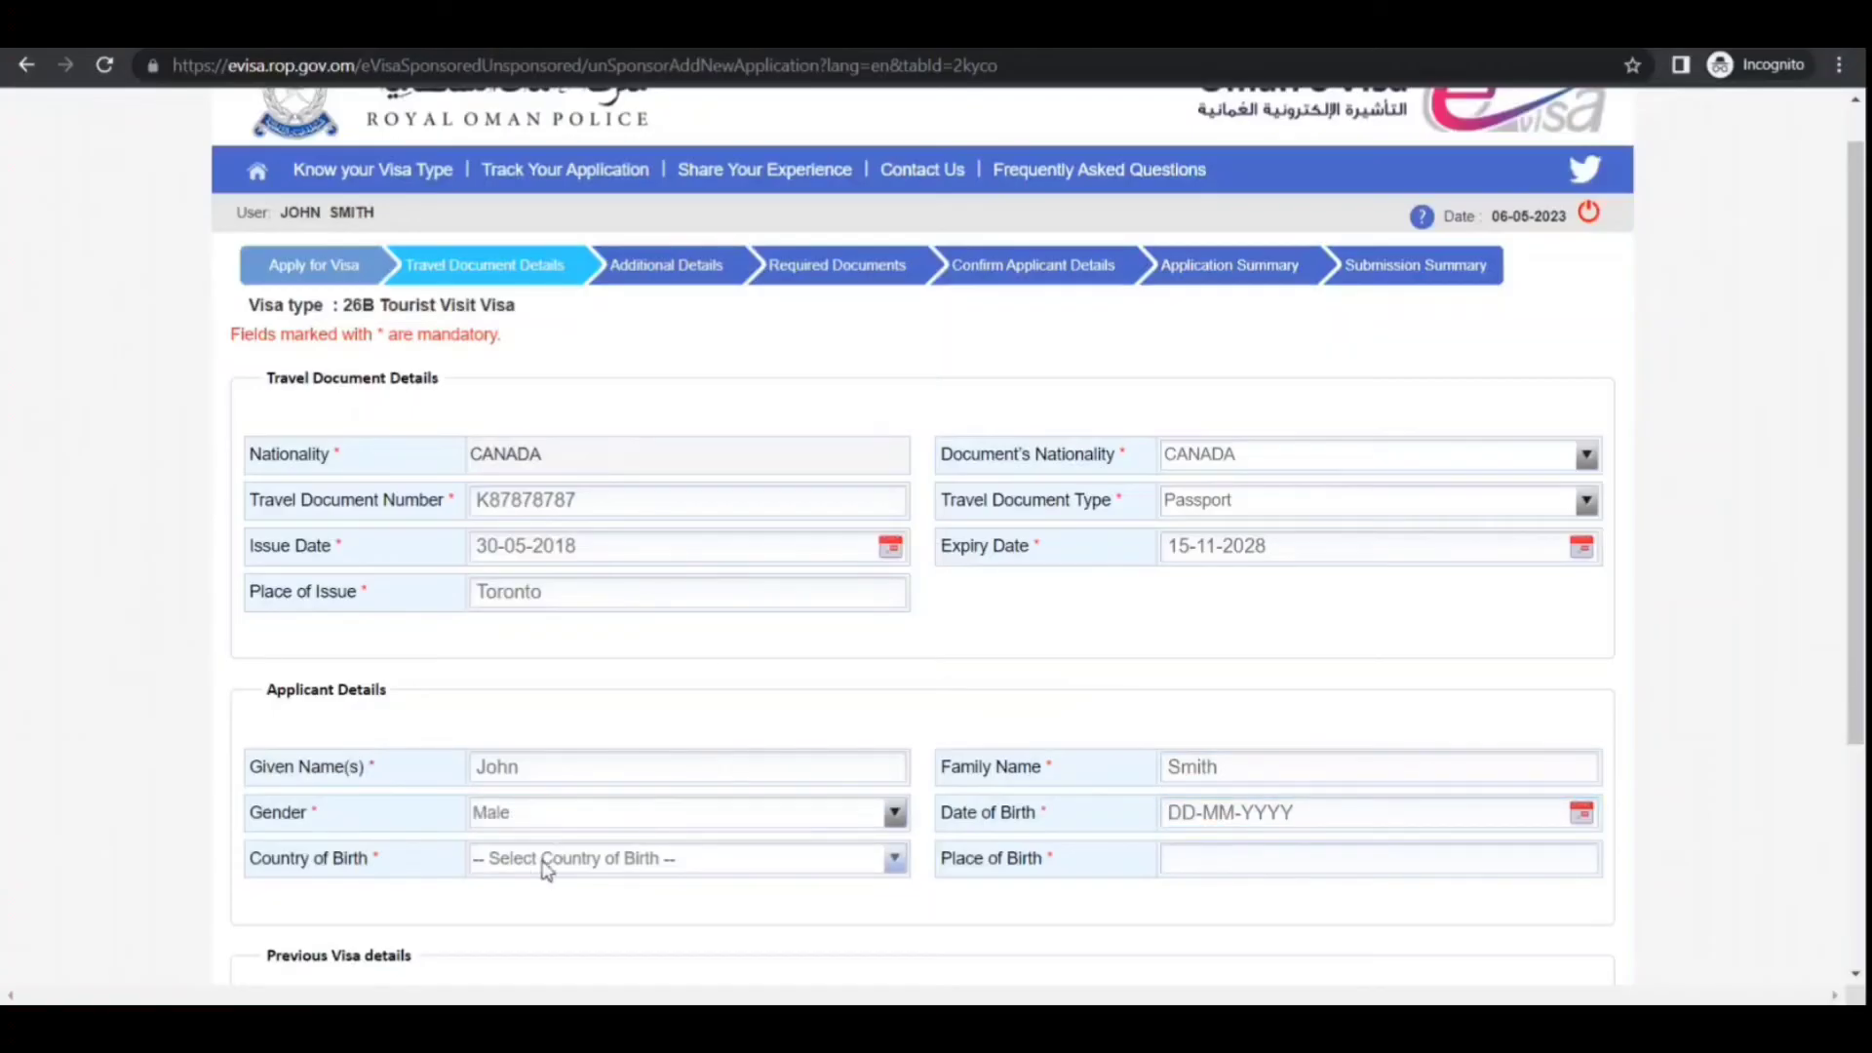
pyautogui.click(547, 870)
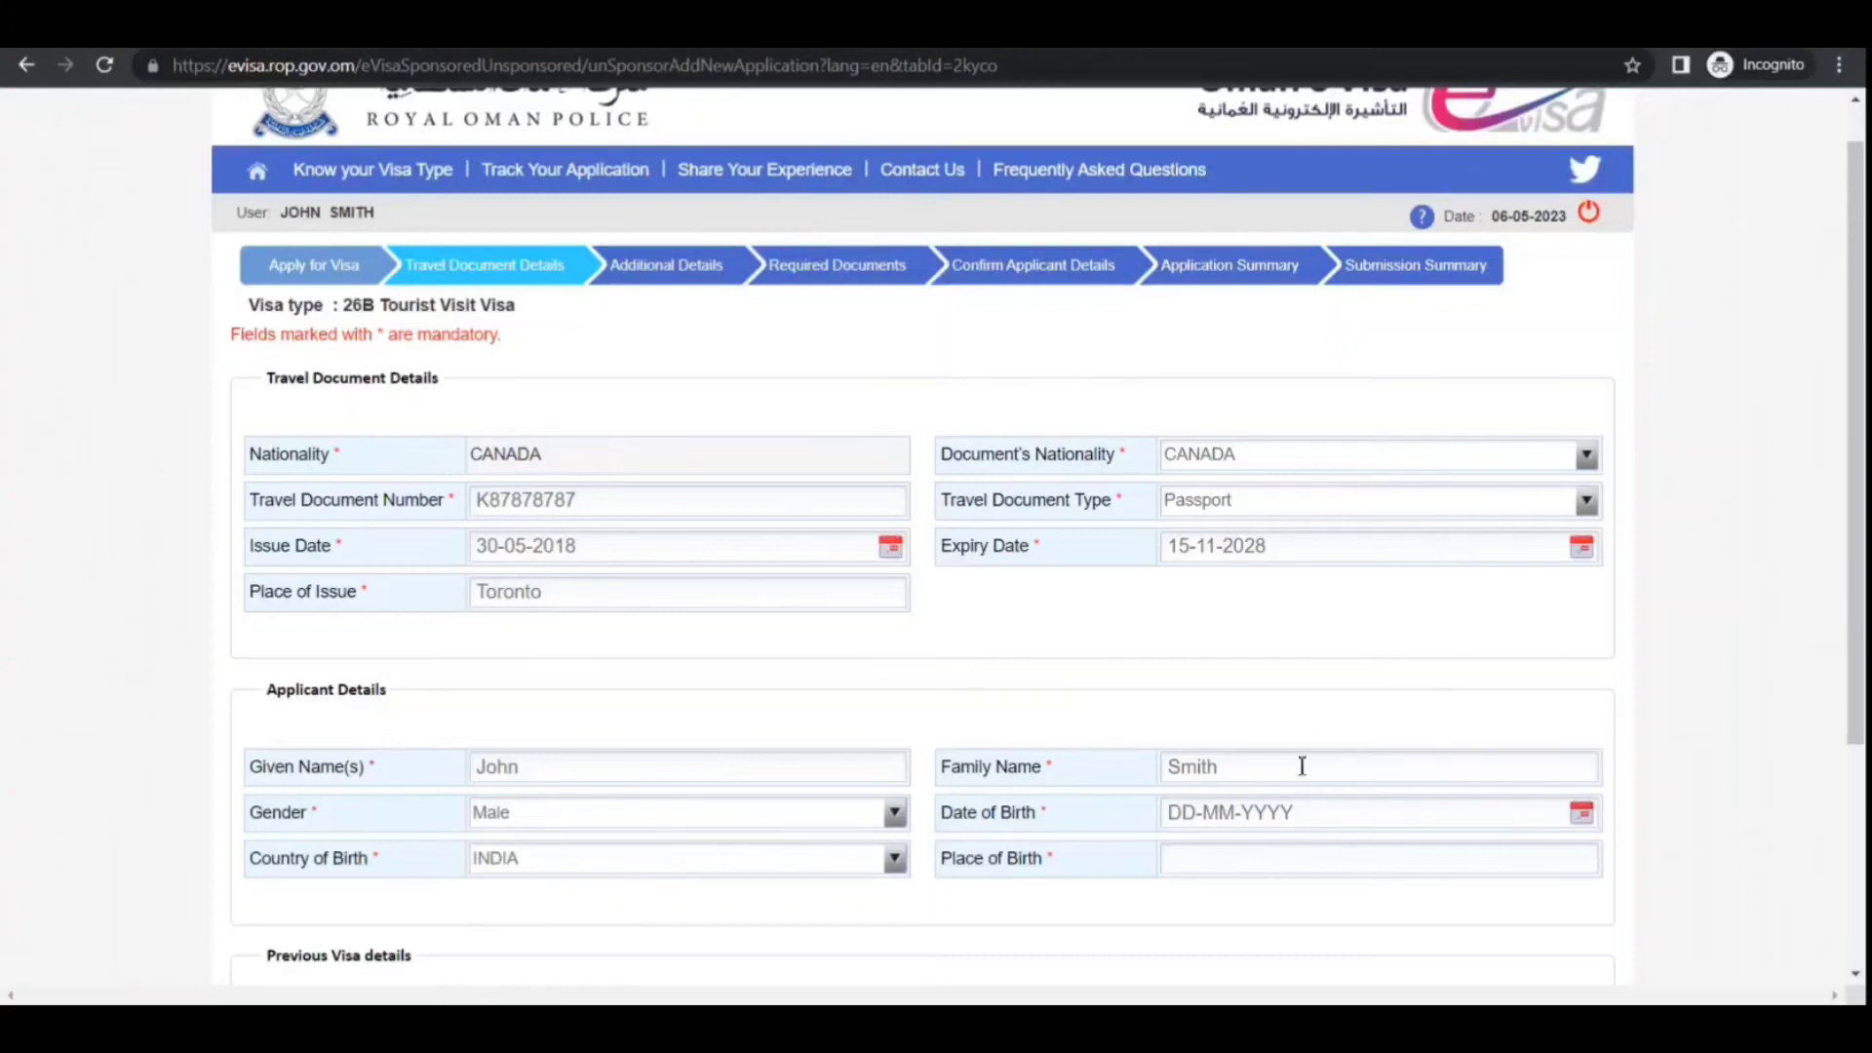
pyautogui.click(1588, 821)
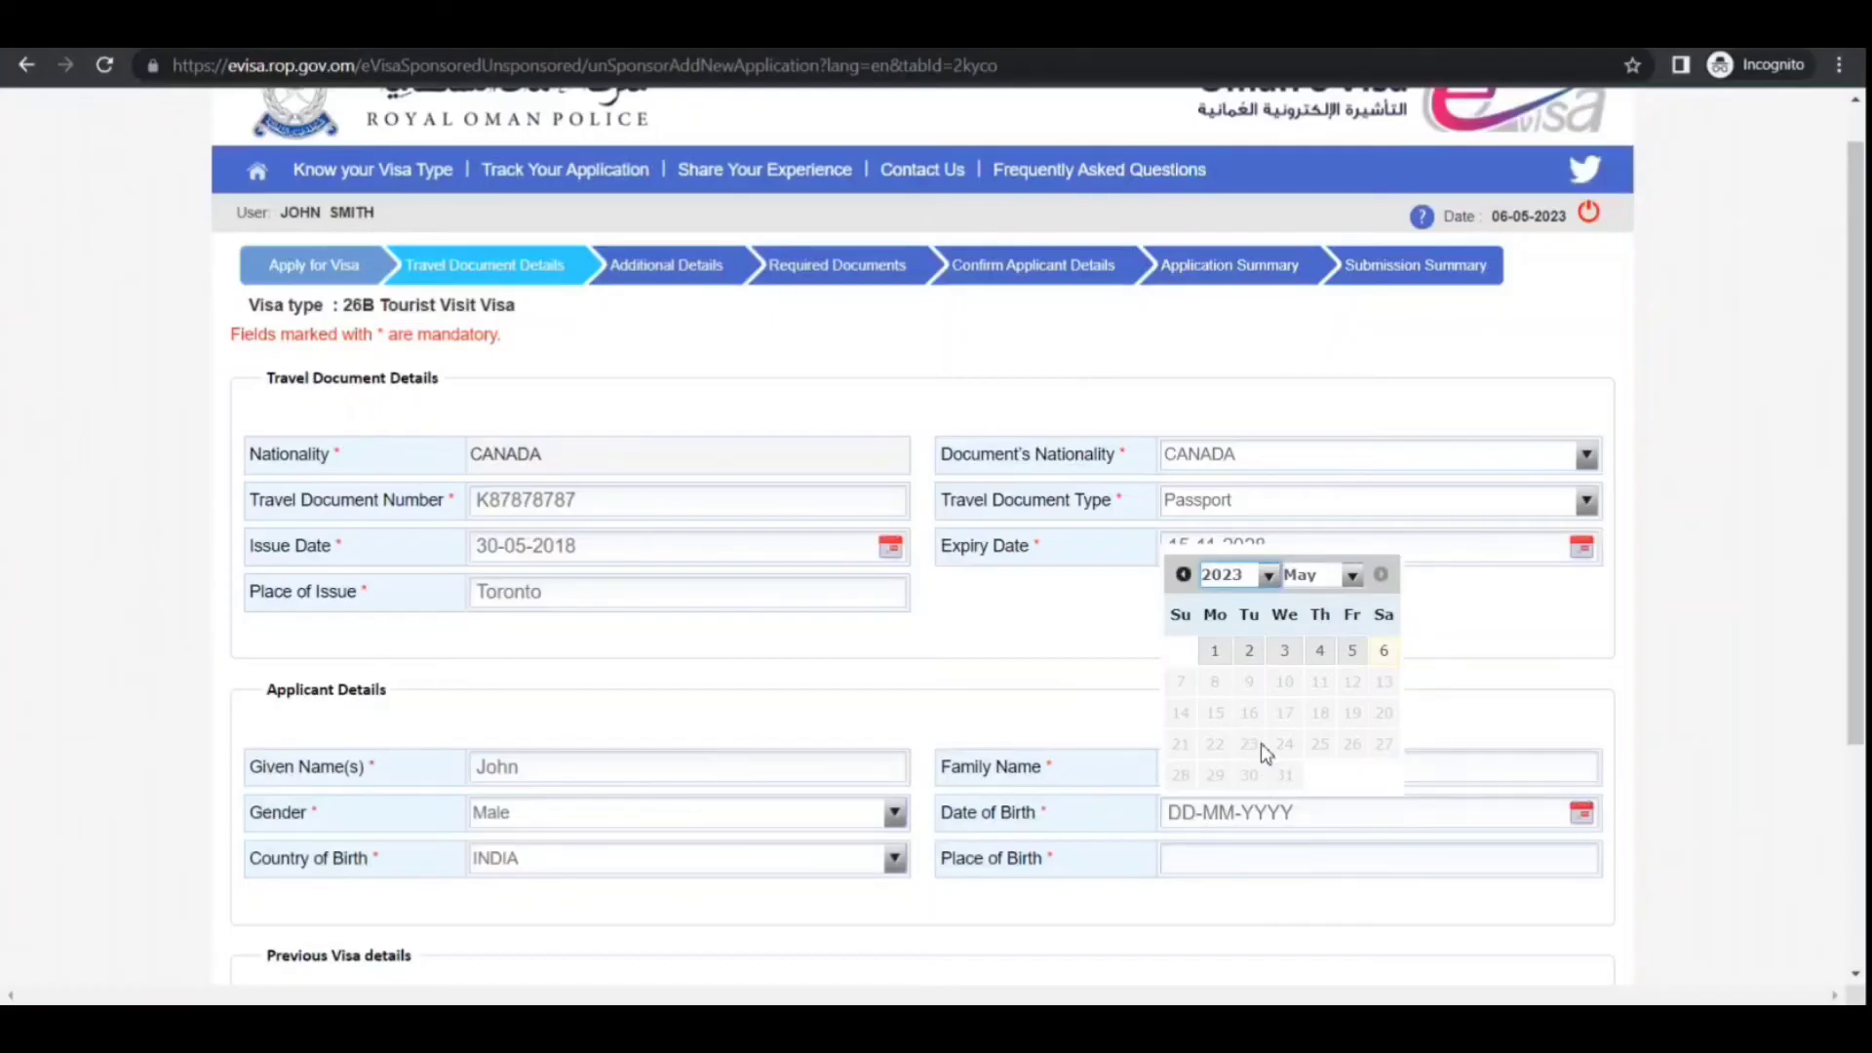
pyautogui.write('1987')
pyautogui.write('1993')
pyautogui.click(1286, 744)
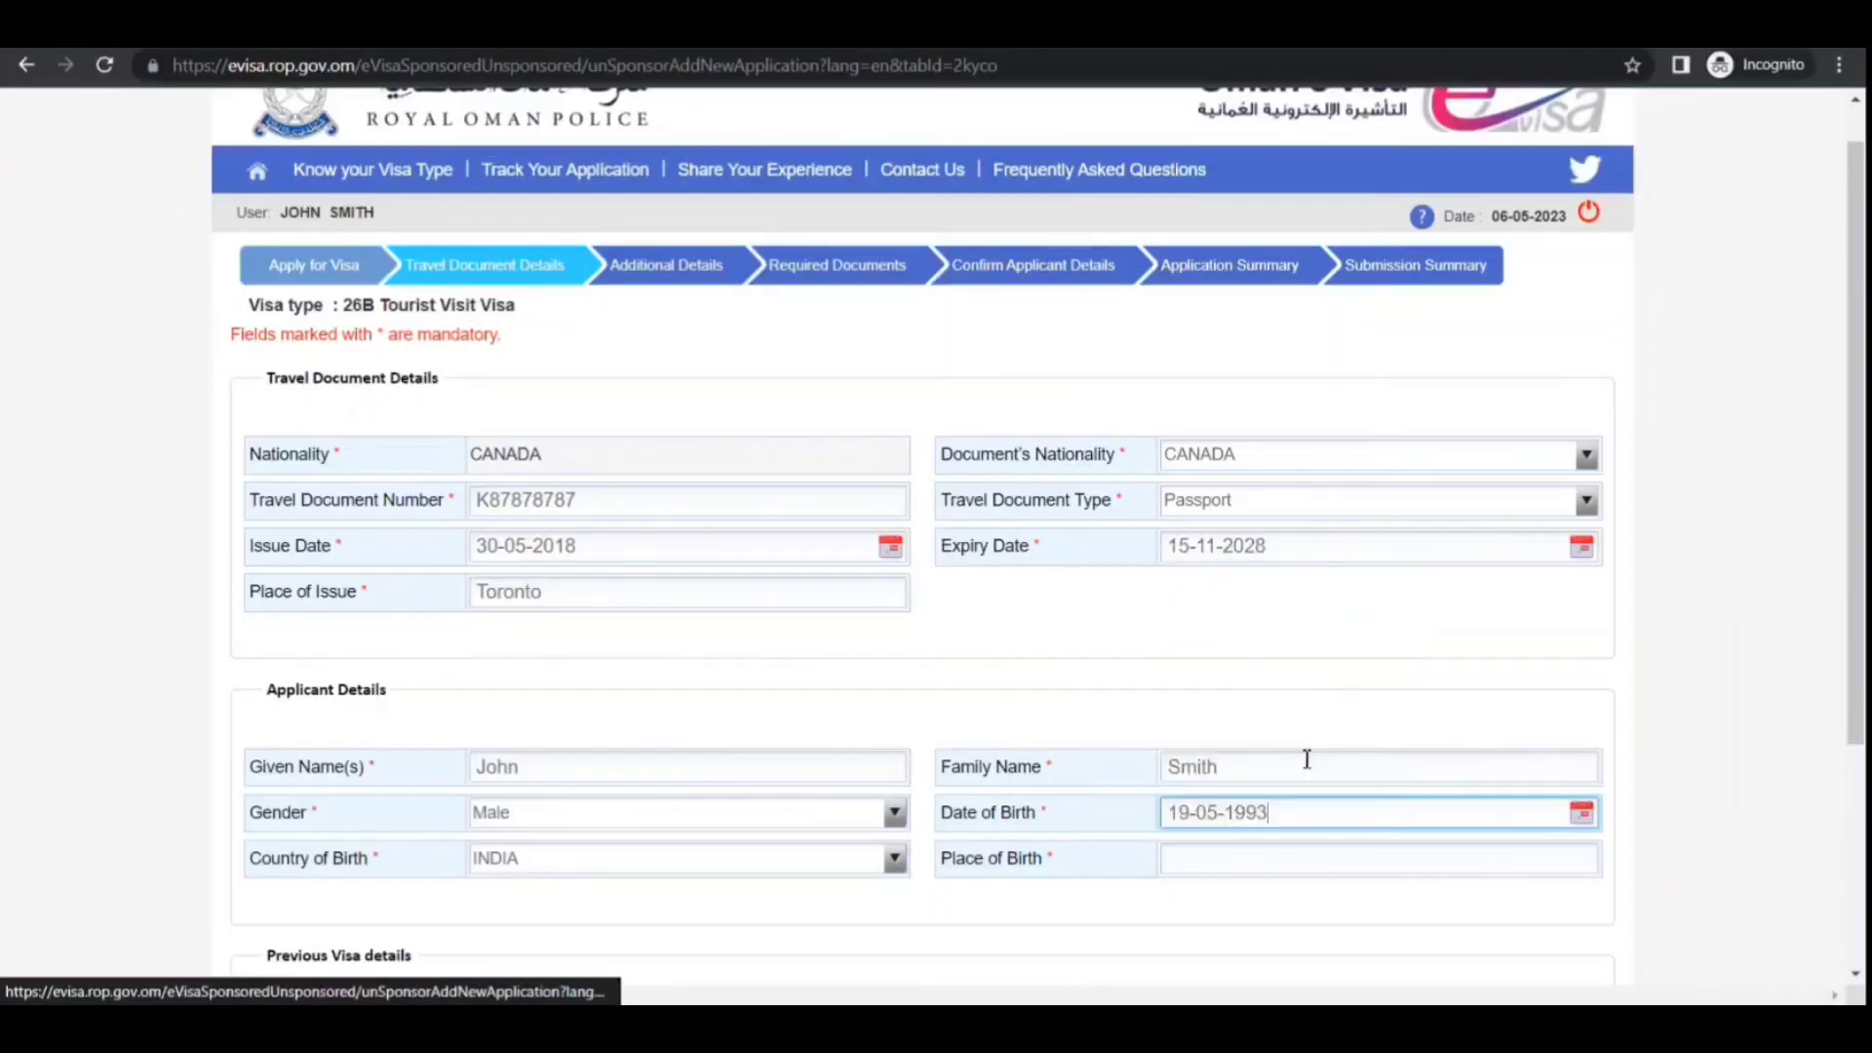
pyautogui.click(1331, 852)
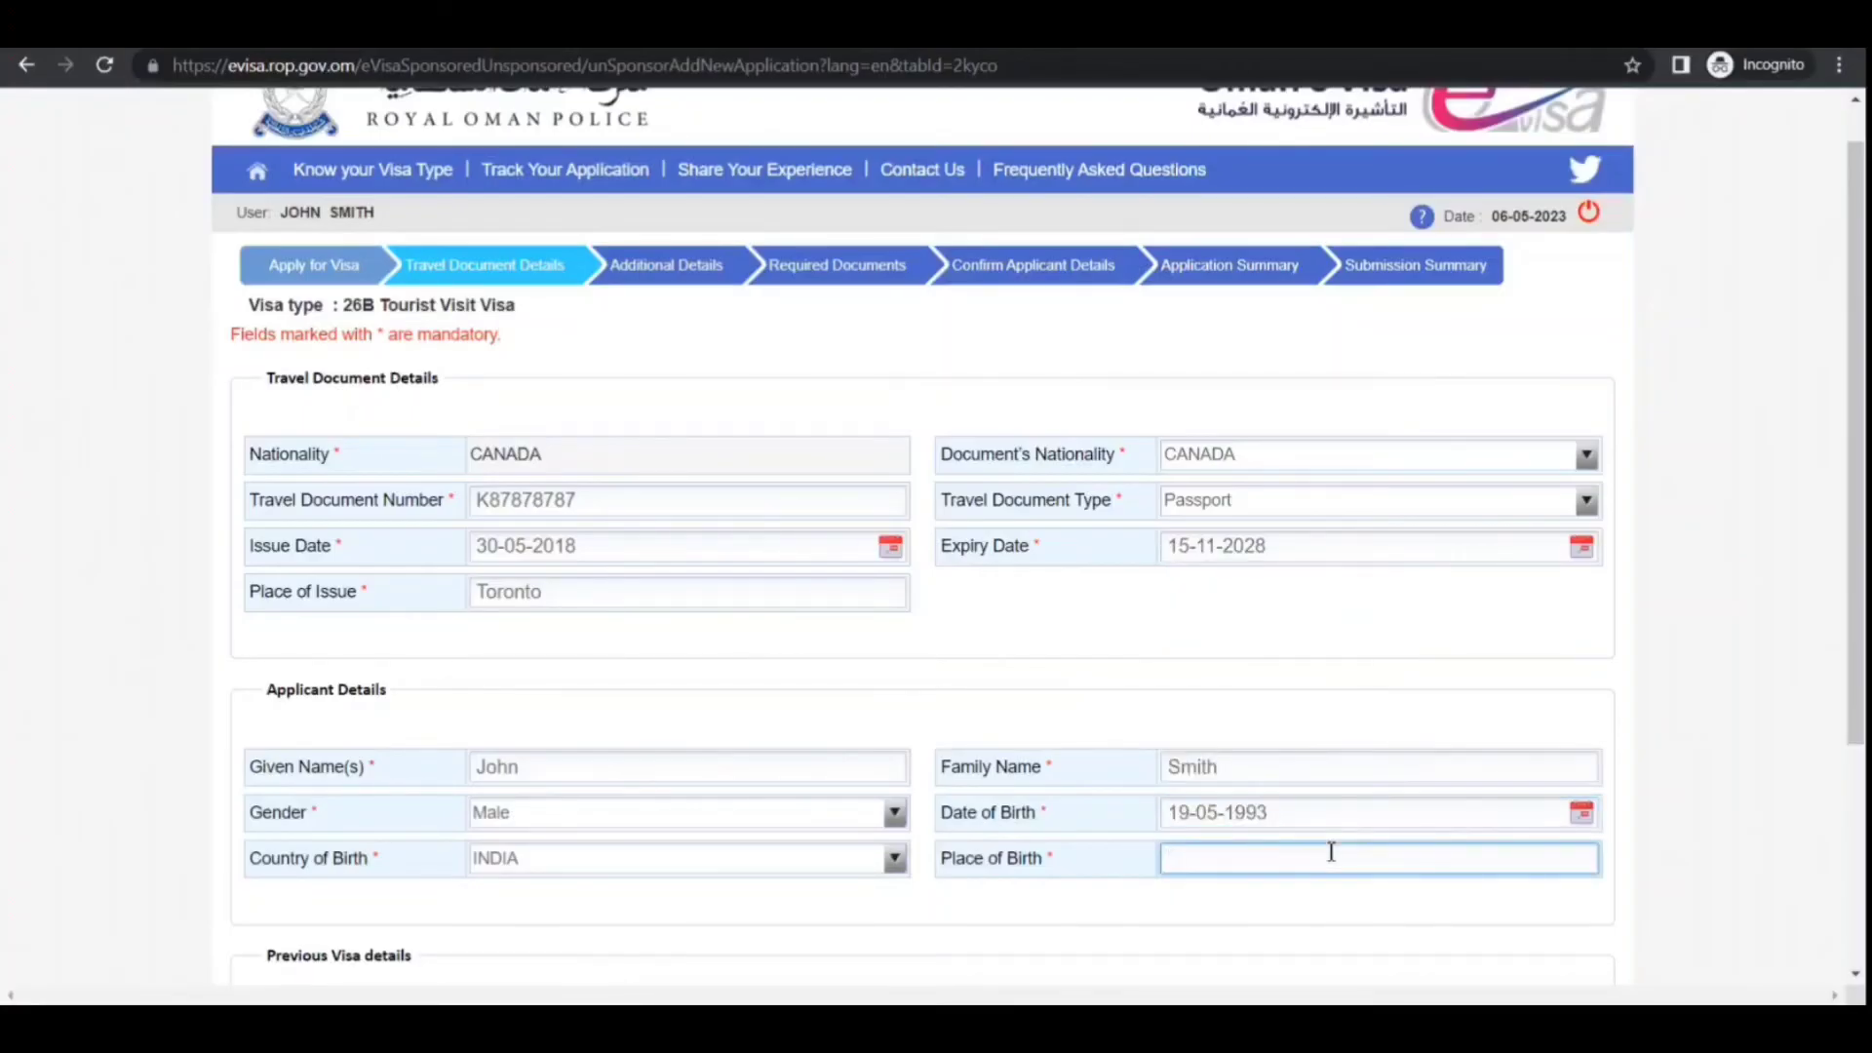
pyautogui.write('New Delhi')
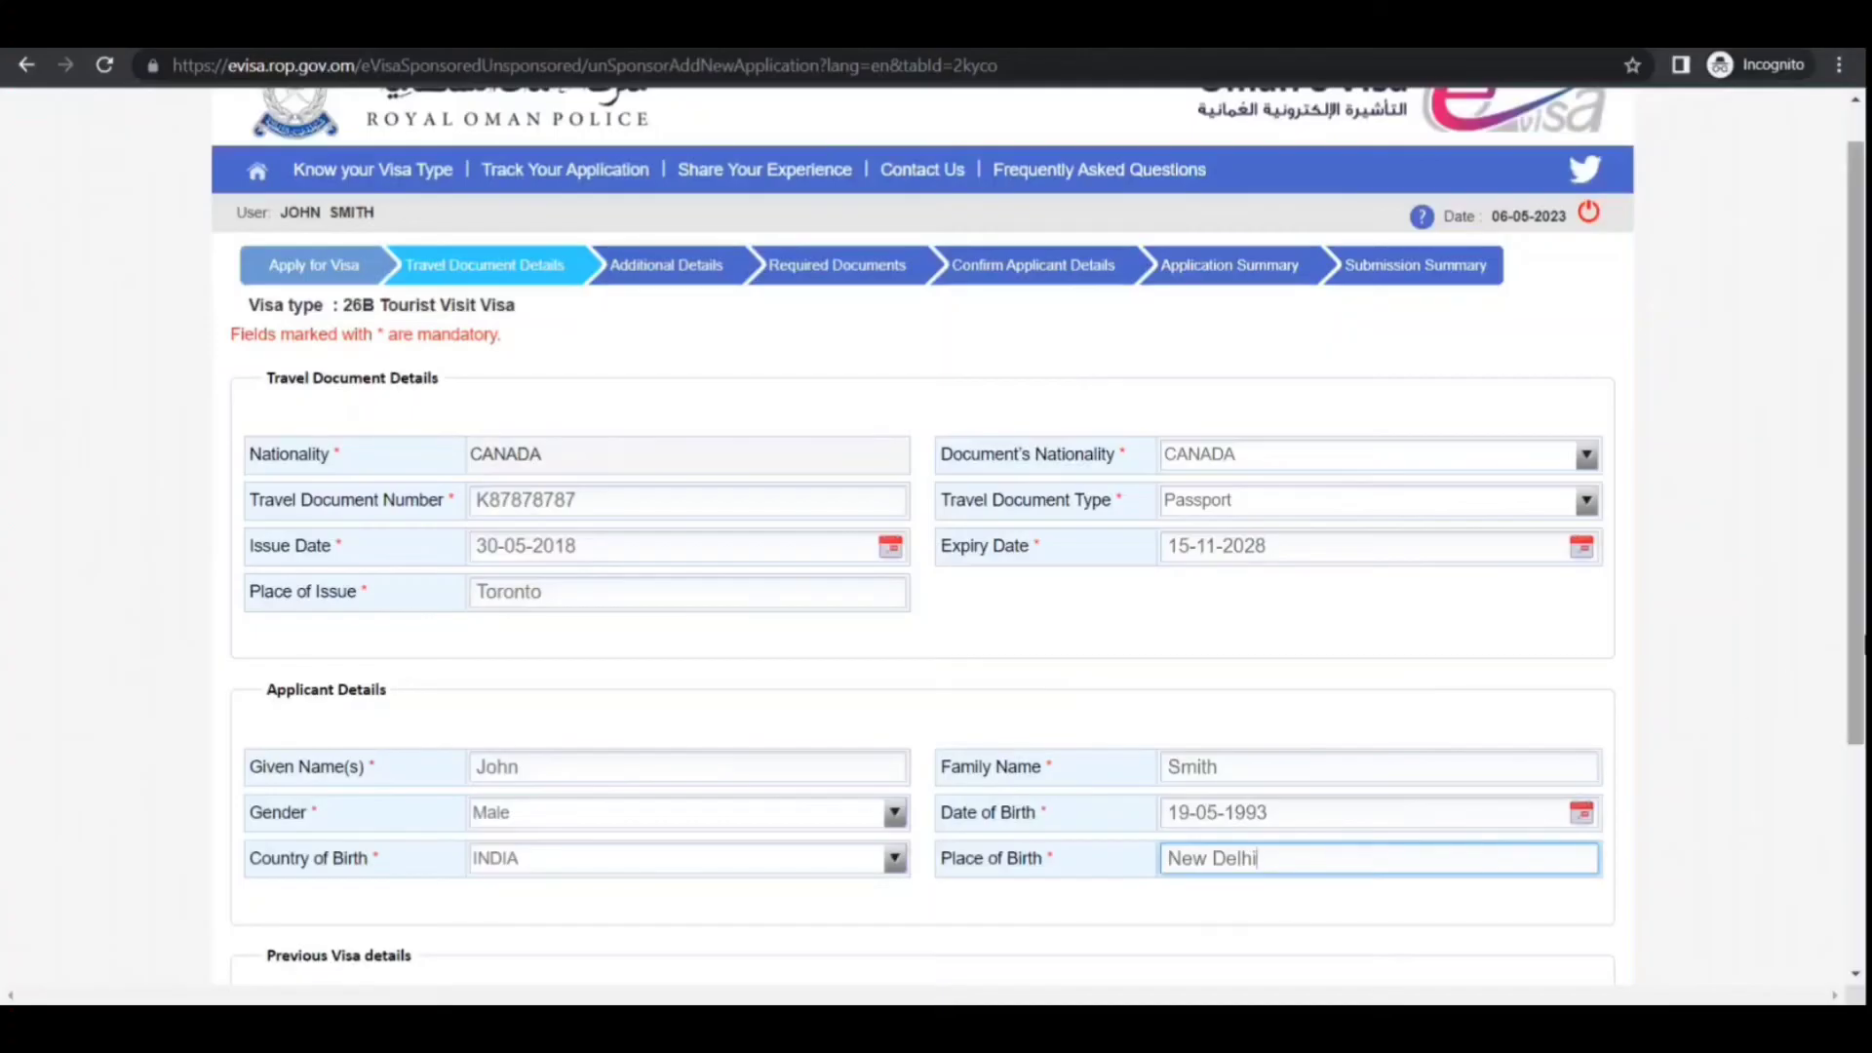
pyautogui.moveTo(1863, 639); pyautogui.dragTo(1863, 873)
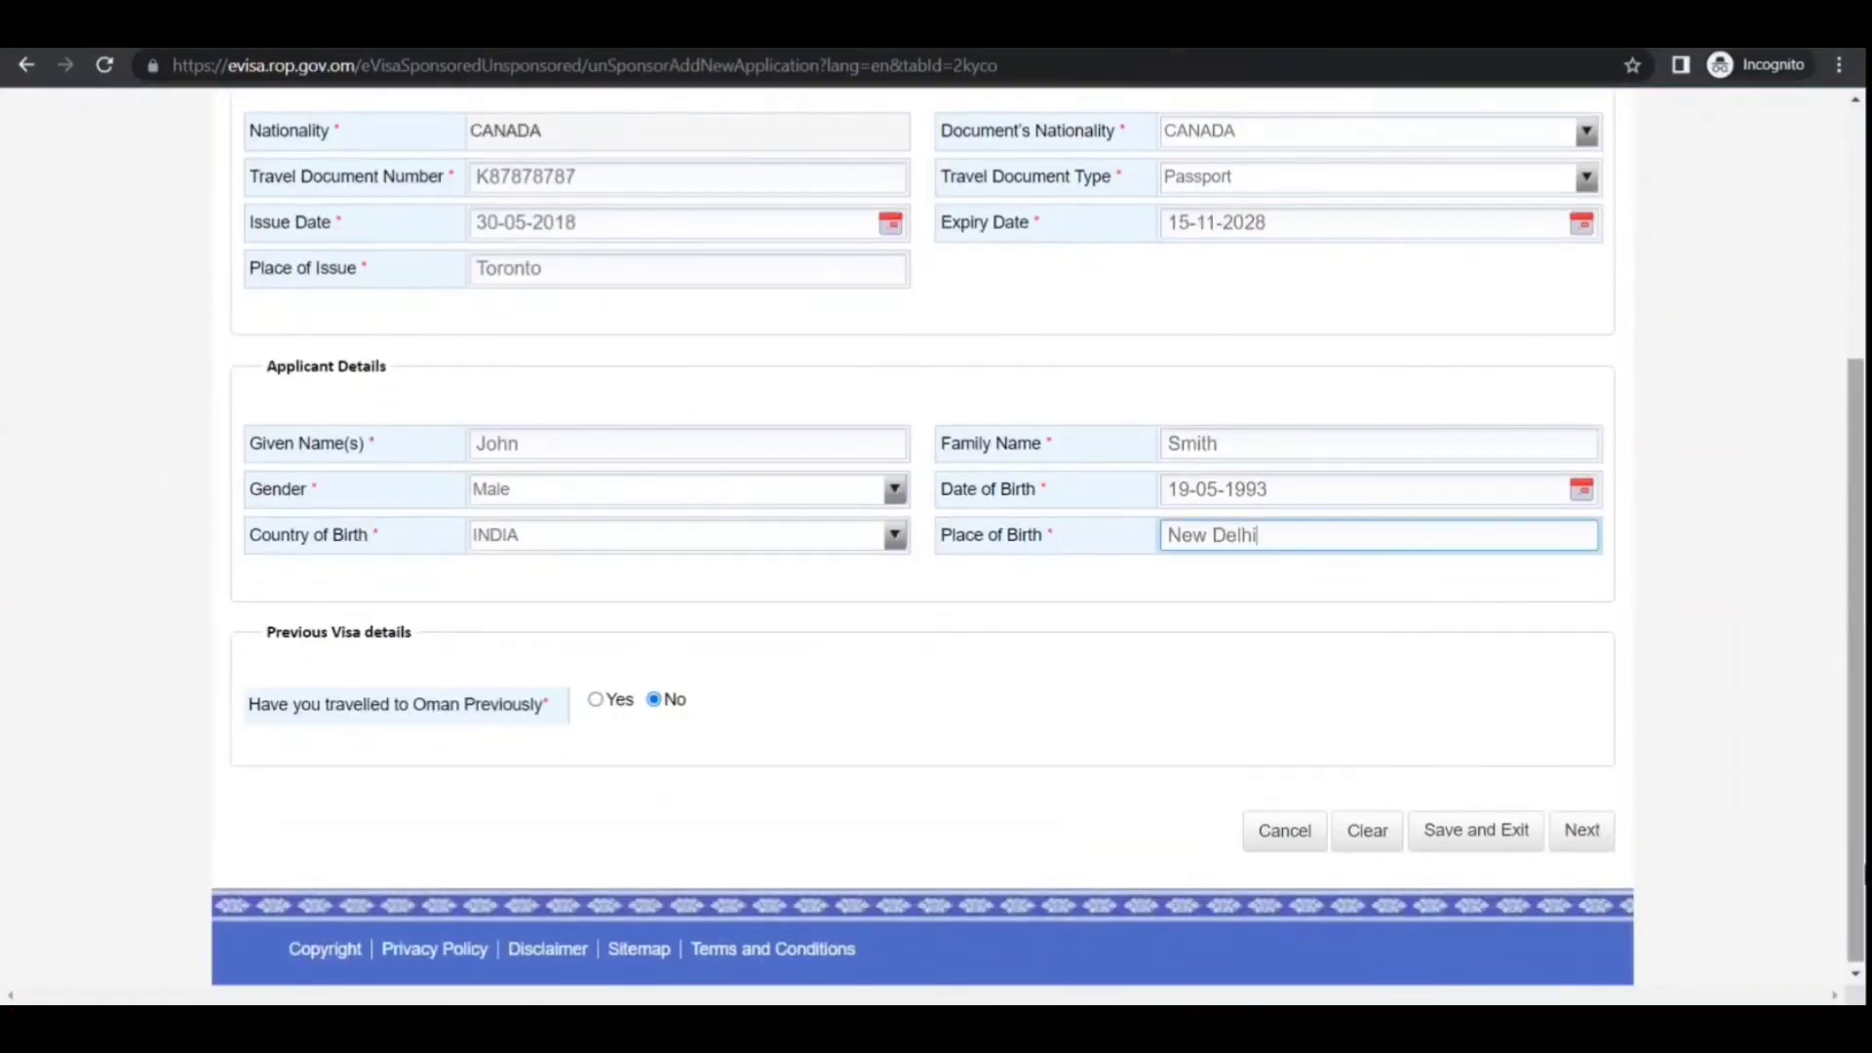
# Choose Married as marital status, enter the mother's name, and submit the additional details
pyautogui.click(1595, 852)
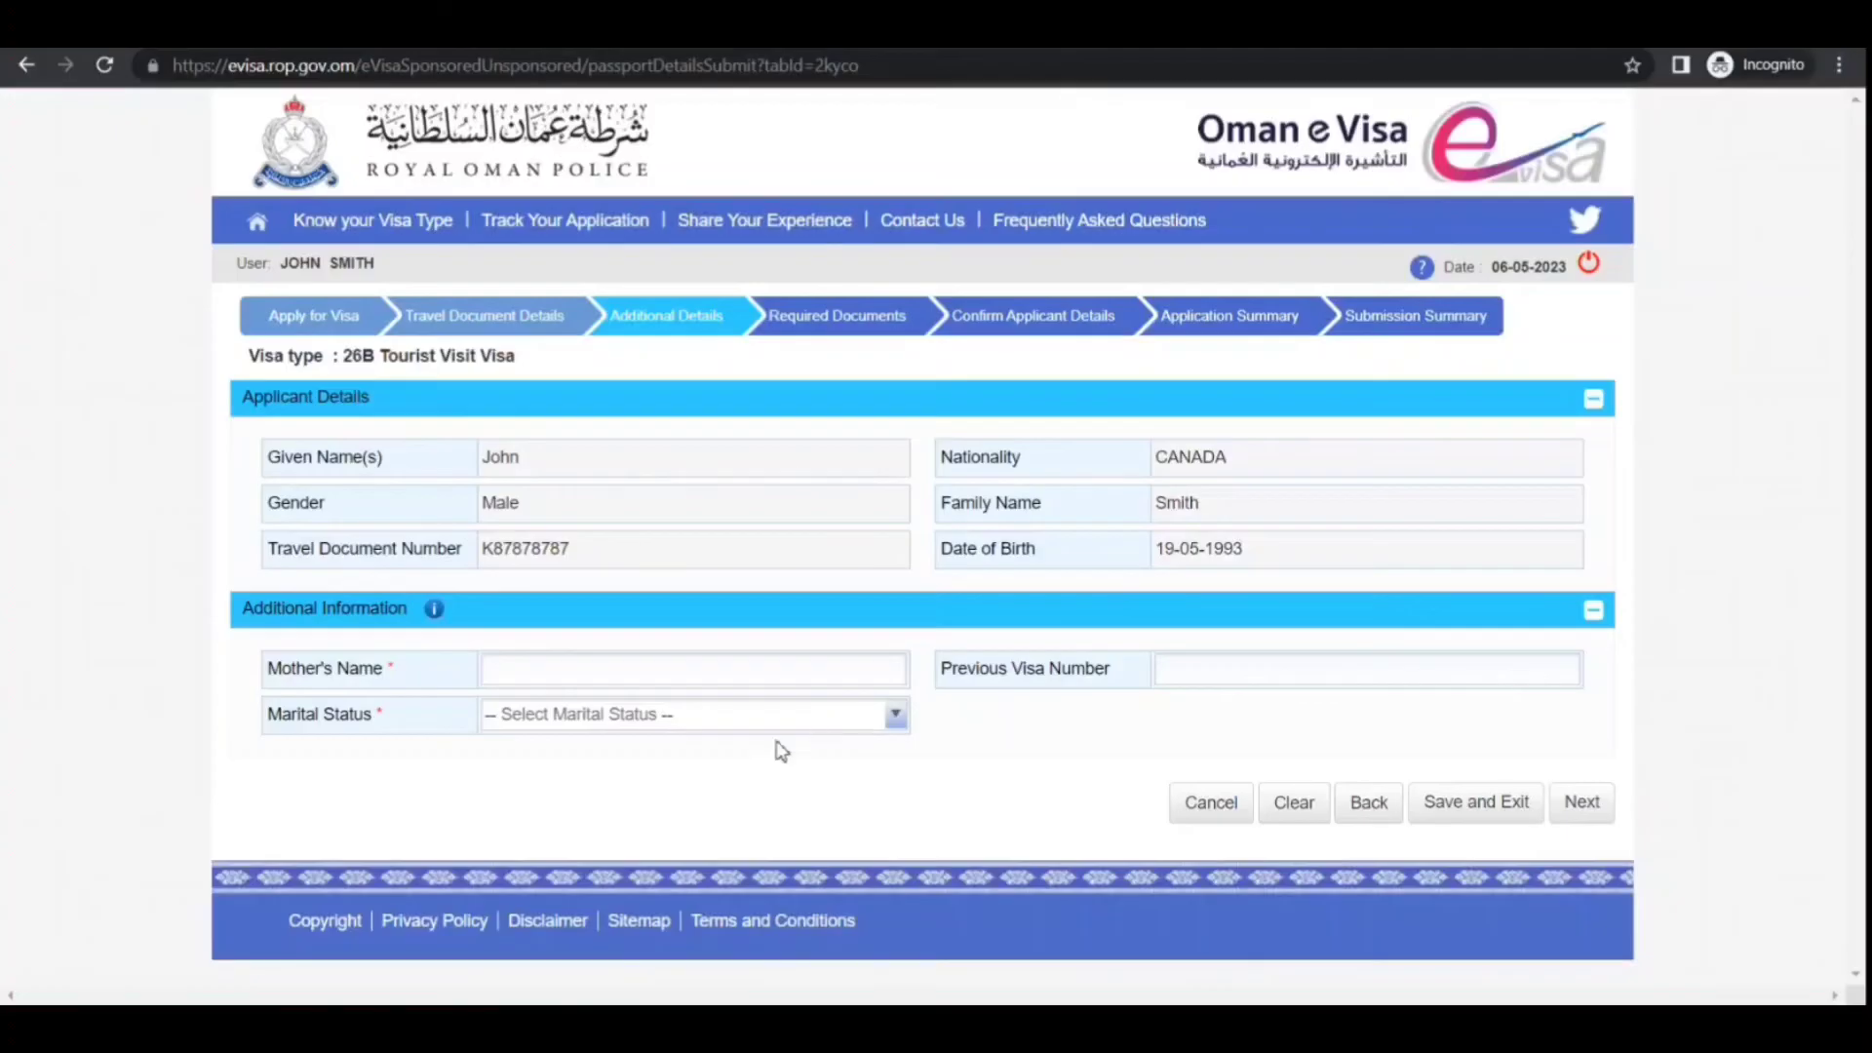
pyautogui.click(748, 763)
pyautogui.click(767, 668)
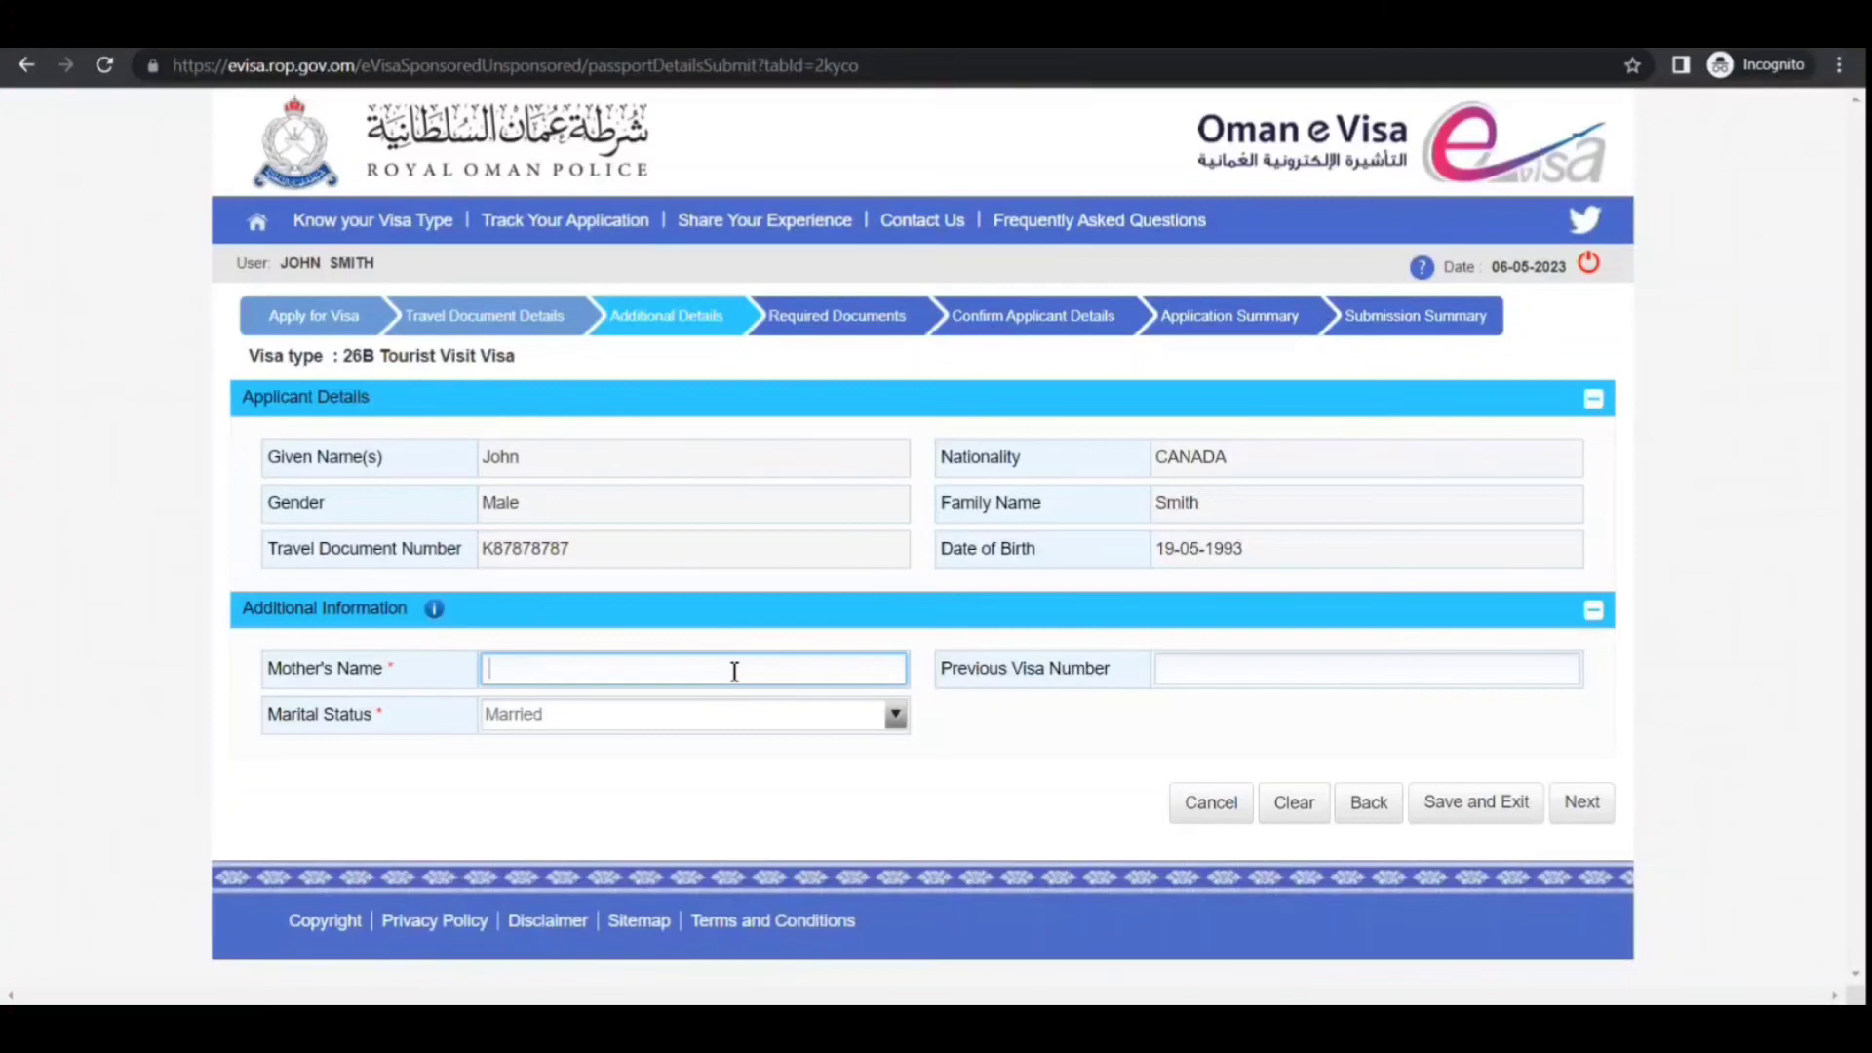
pyautogui.press('BackSpace')
pyautogui.press('BackSpace')
pyautogui.press('BackSpace')
pyautogui.press('BackSpace')
pyautogui.press('BackSpace')
pyautogui.press('BackSpace')
pyautogui.press('BackSpace')
pyautogui.click(1582, 801)
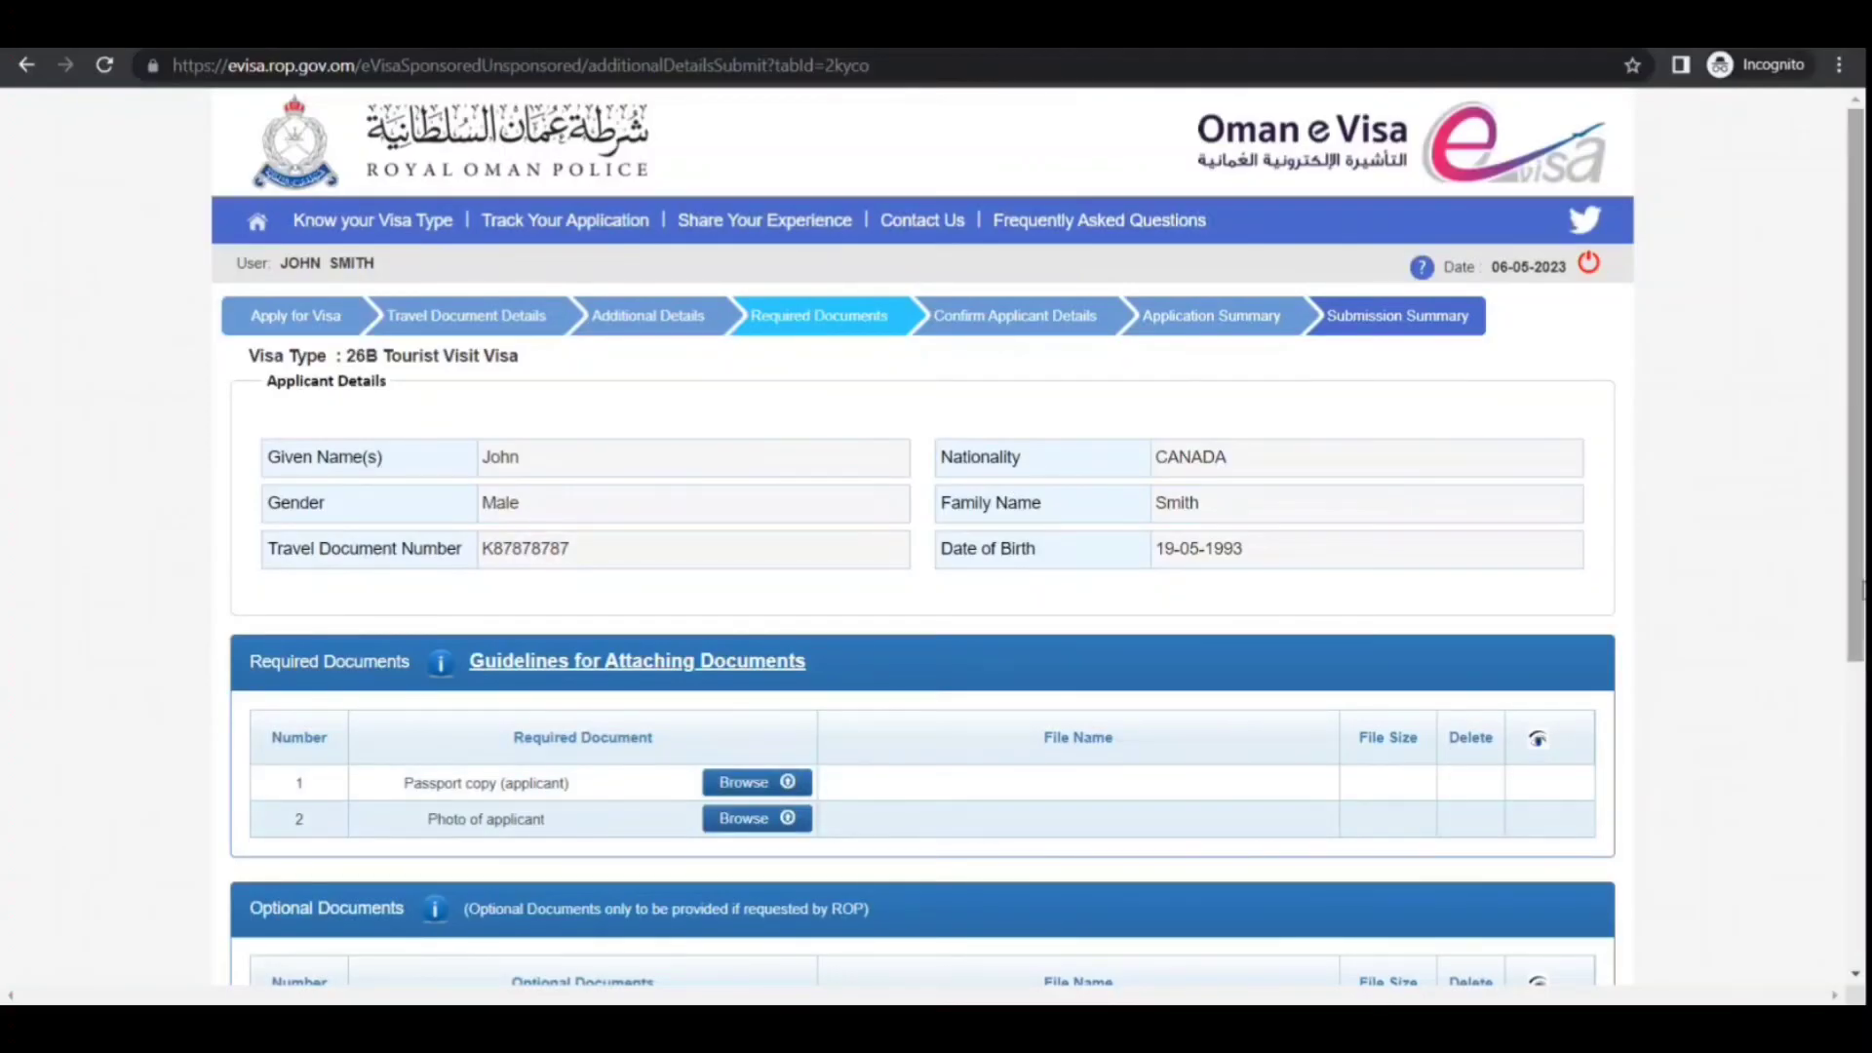
# Scroll through the Required Documents page reviewing the passport copy, photo and optional uploads
pyautogui.scroll(-3, 1859, 661)
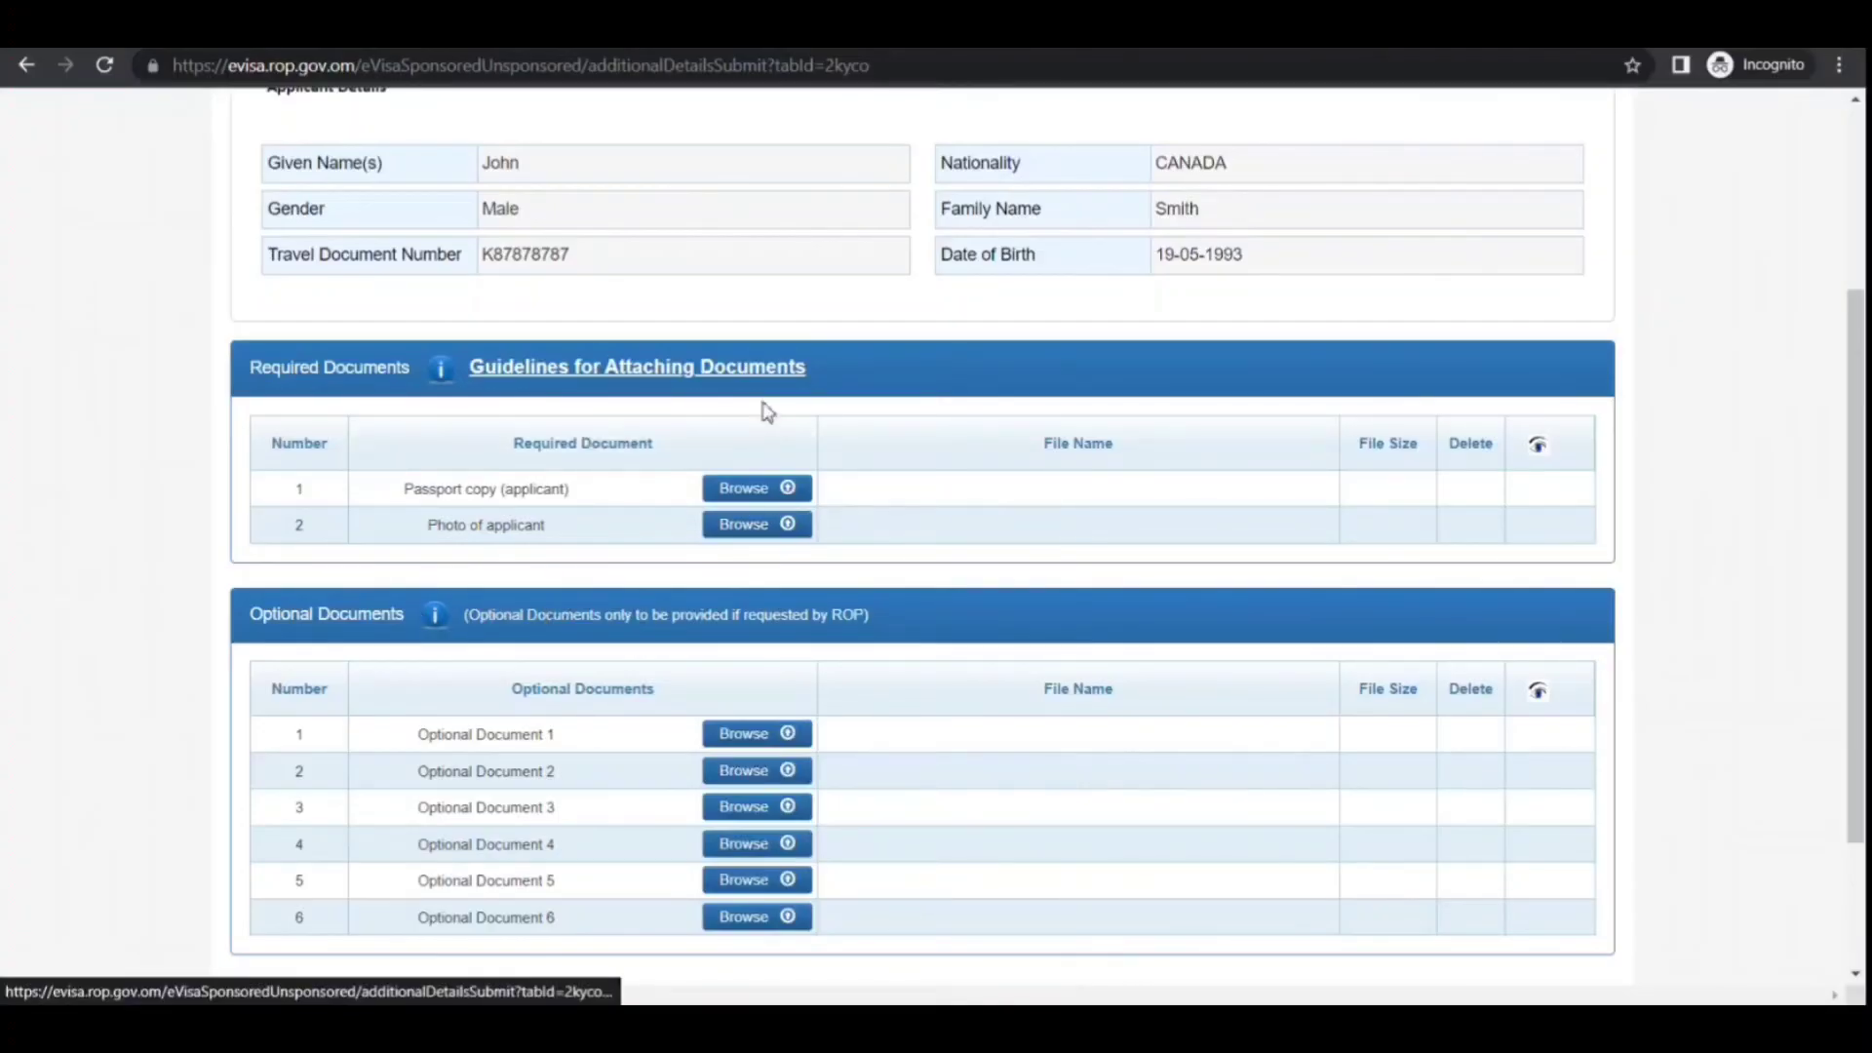
pyautogui.moveTo(1861, 695); pyautogui.dragTo(1810, 439)
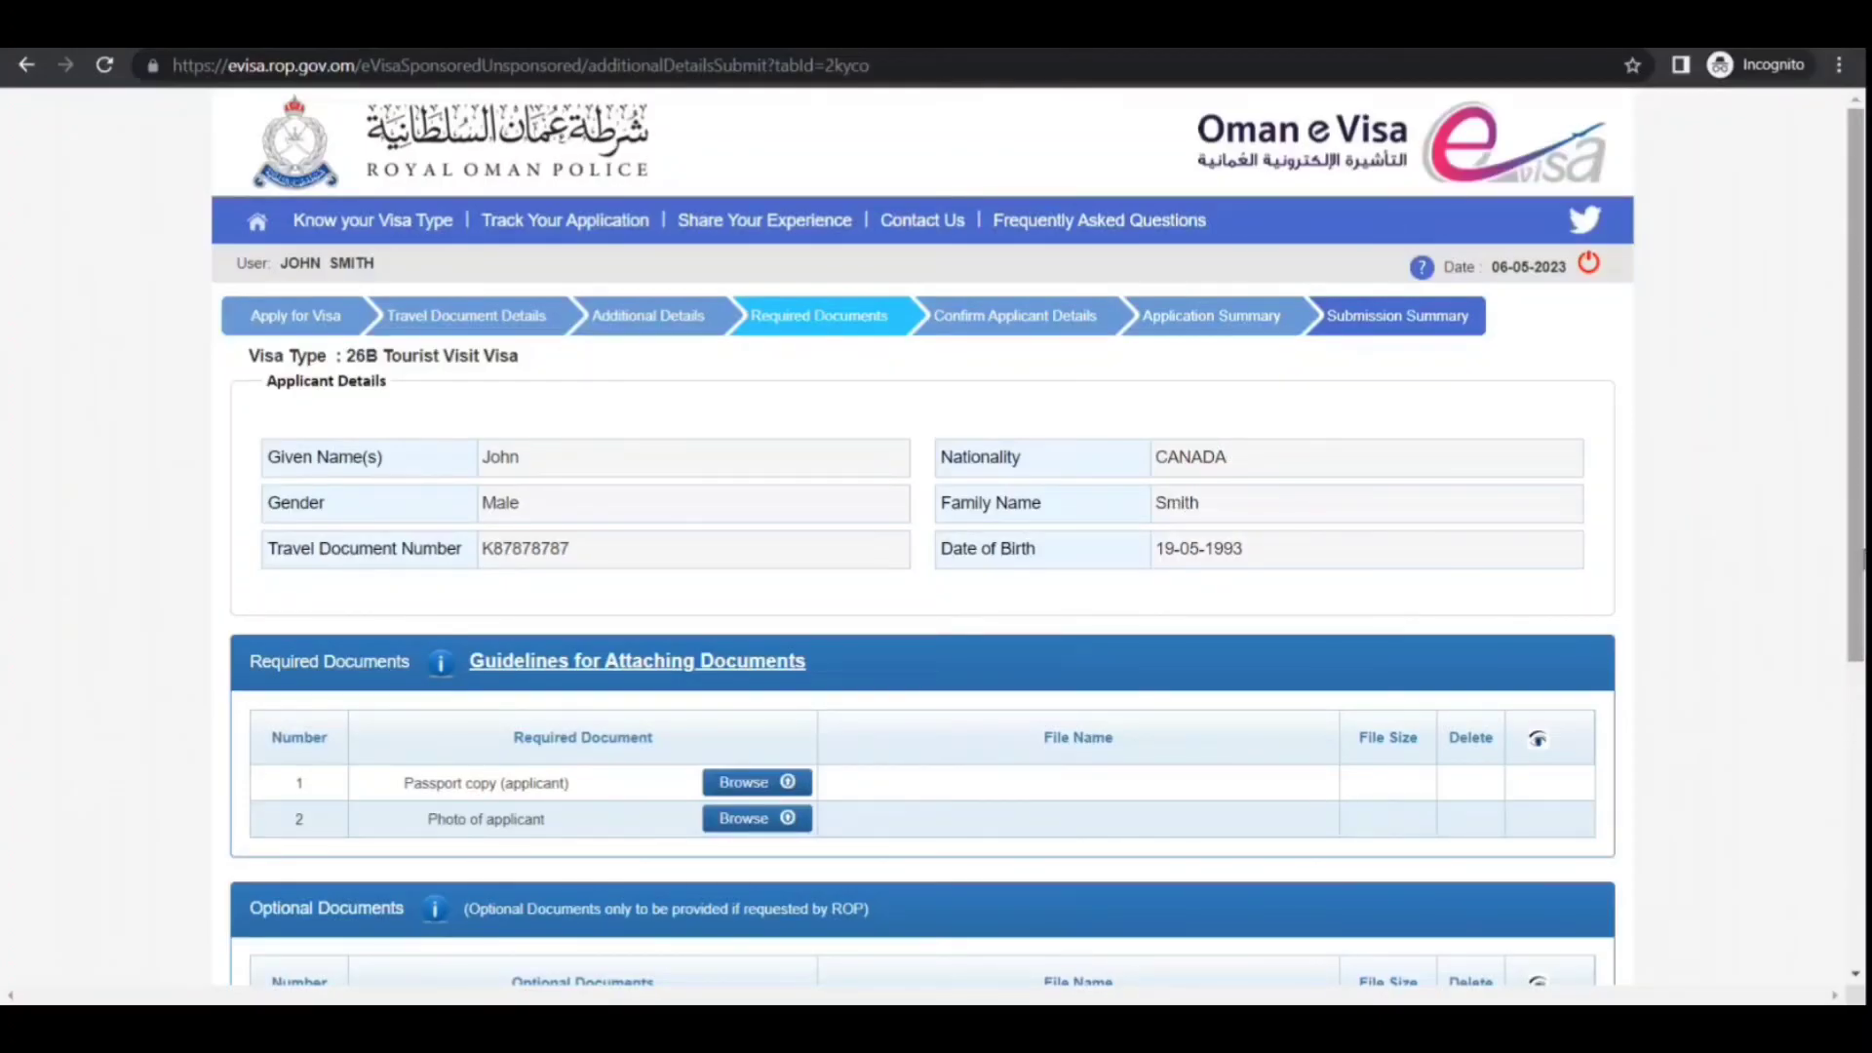
pyautogui.moveTo(1863, 558); pyautogui.dragTo(1862, 863)
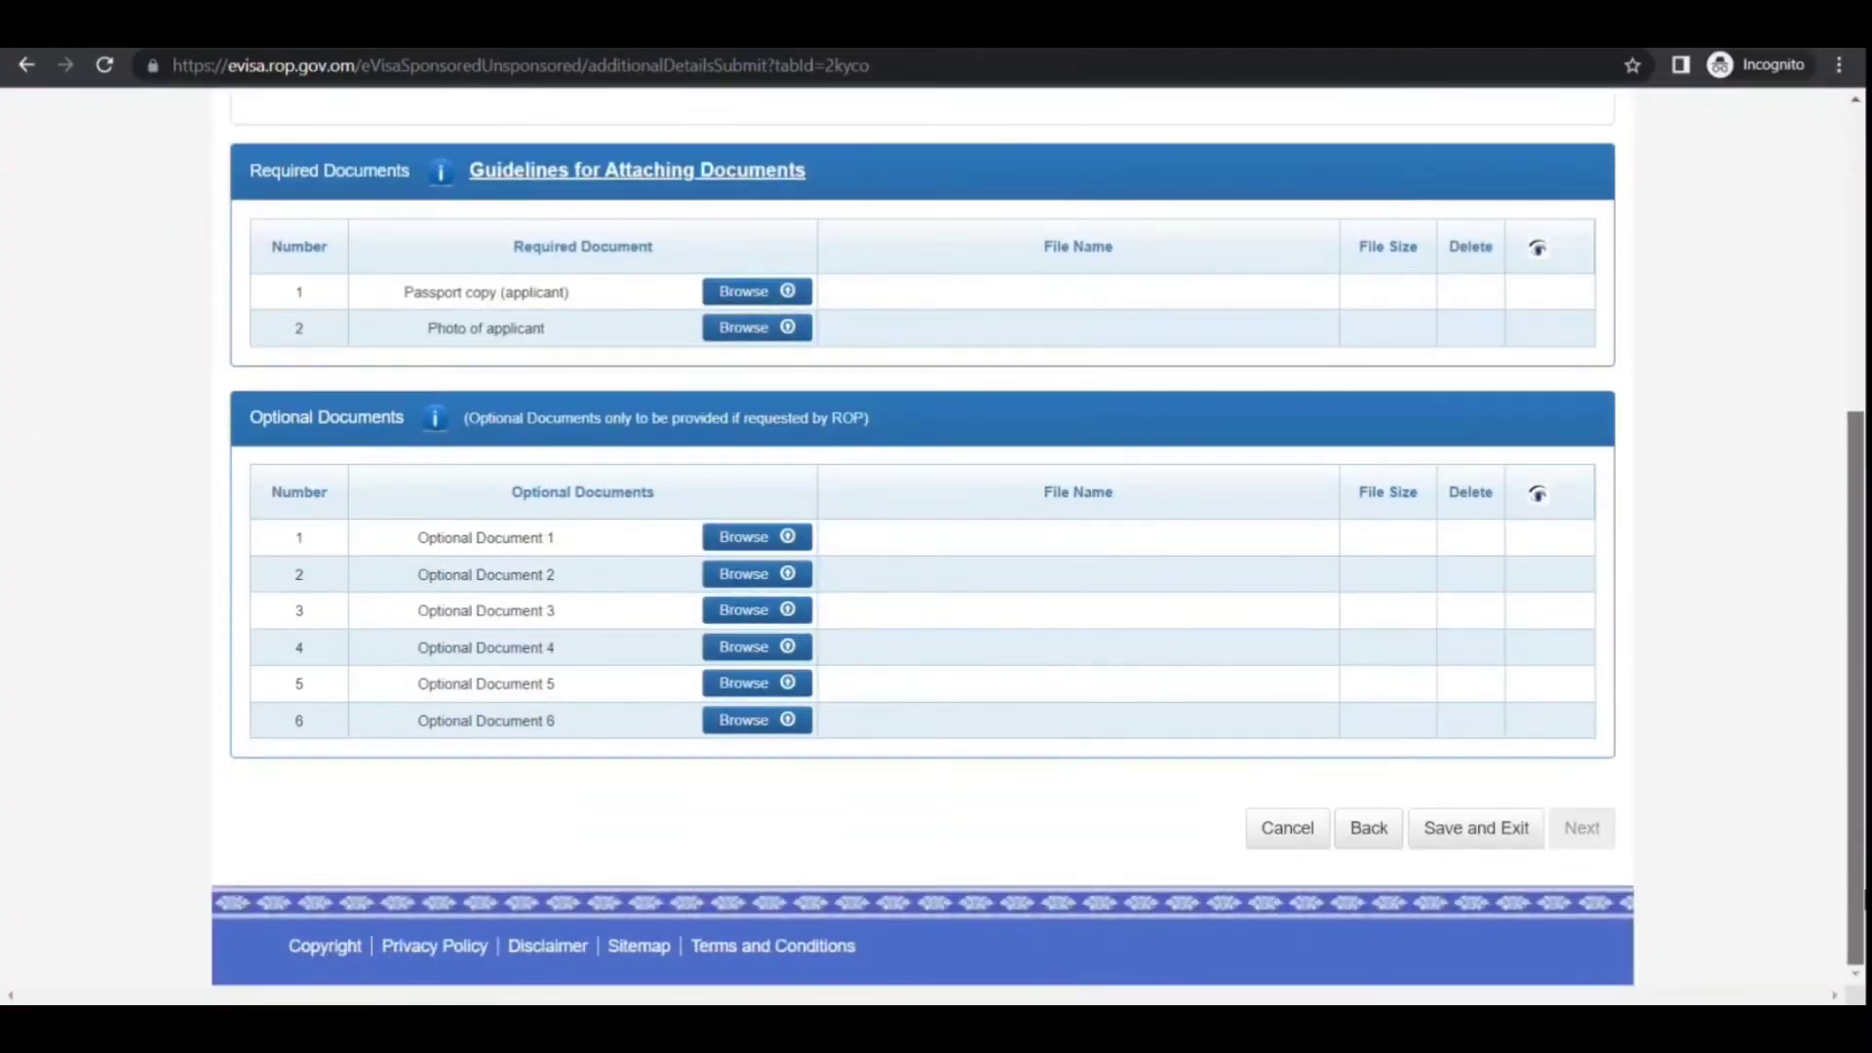